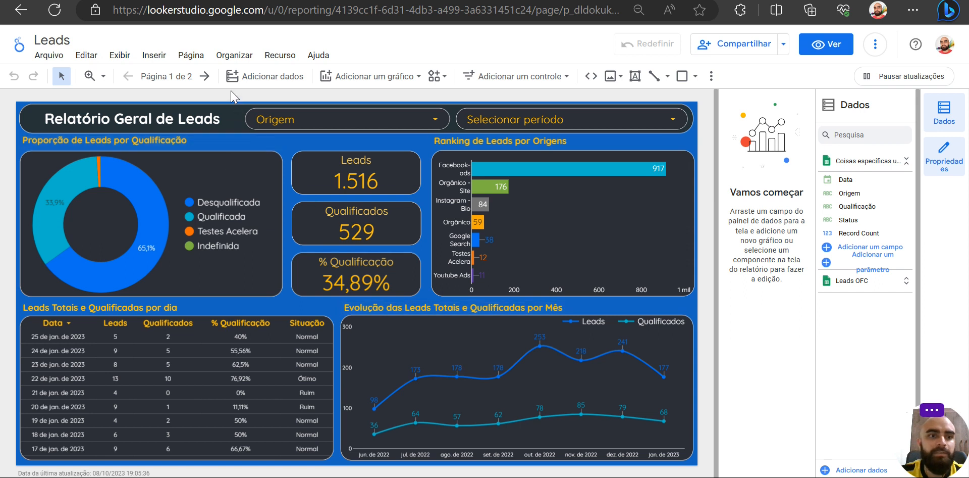
# - Compare page 1 and page 2 of the Leads report, finishing on page 2
pyautogui.click(204, 77)
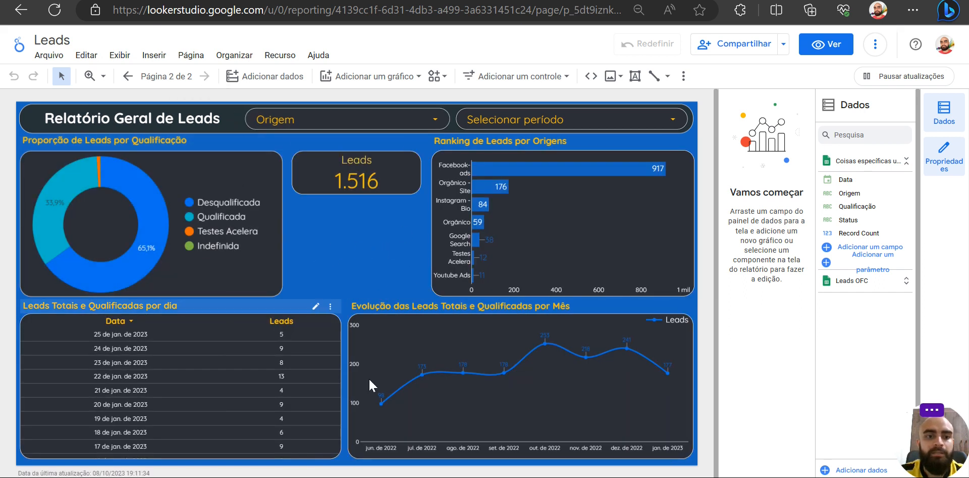
pyautogui.click(128, 78)
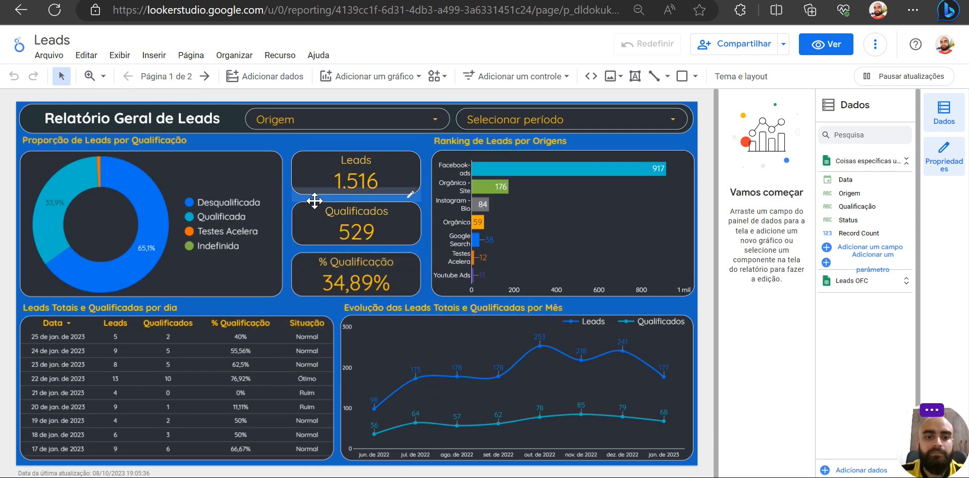
pyautogui.click(205, 76)
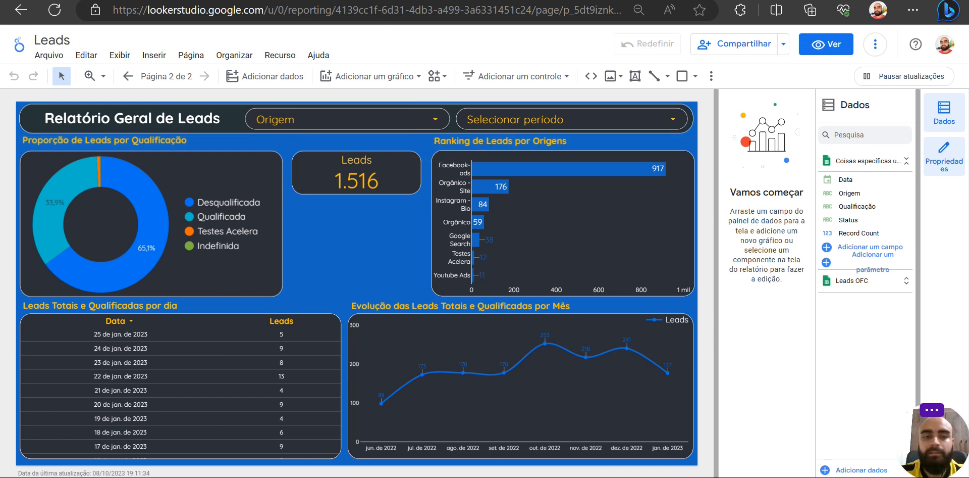
# - Switch to the lead spreadsheet in Google Sheets and select columns A to D, from Origem to Data
pyautogui.hotkey('ctrl', 'Tab')
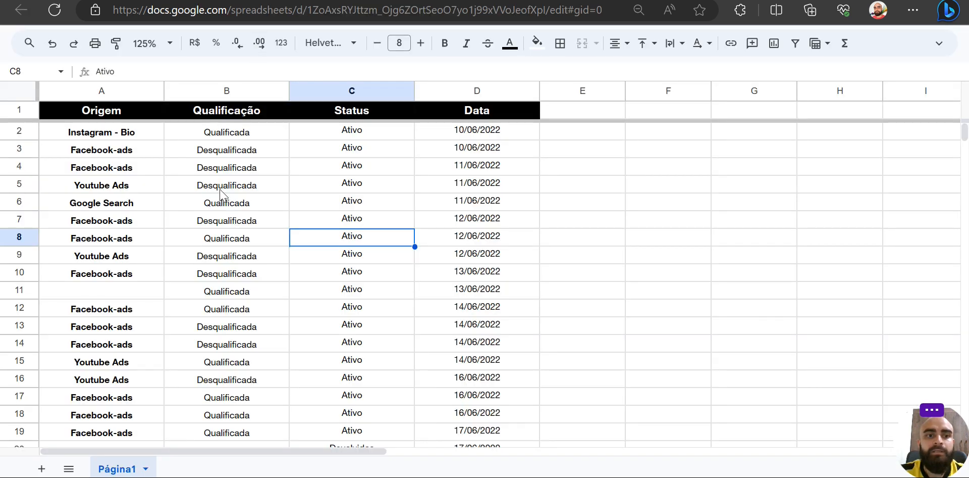
pyautogui.click(113, 109)
pyautogui.keyDown('shift'); pyautogui.click(497, 401); pyautogui.keyUp('shift')
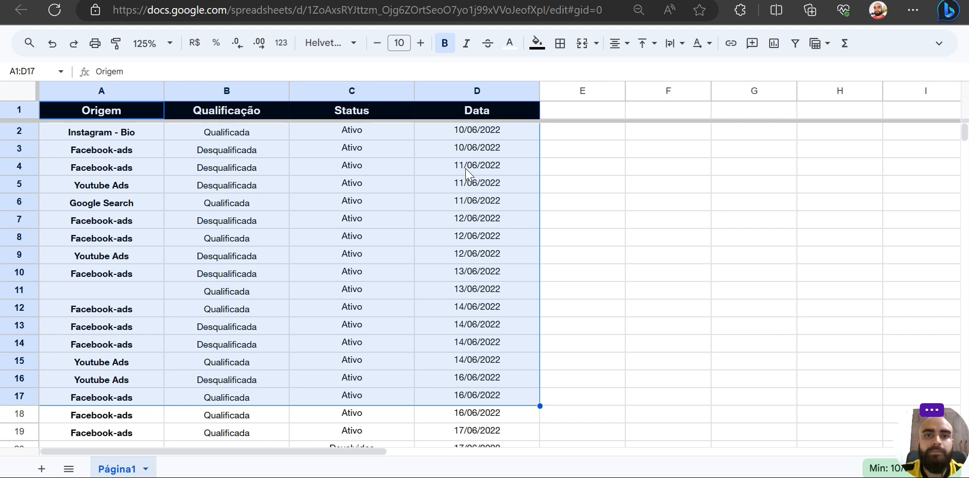
pyautogui.moveTo(470, 157); pyautogui.dragTo(190, 274)
pyautogui.moveTo(111, 96); pyautogui.dragTo(475, 119)
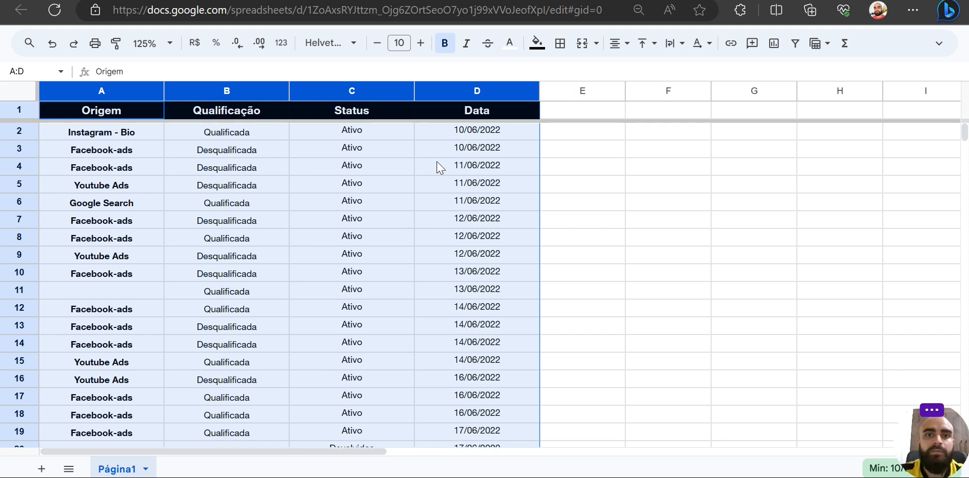
# - Switch to the Looker Studio report and compare its data source fields, including Record Count, with the spreadsheet columns
pyautogui.hotkey('ctrl', 'Tab')
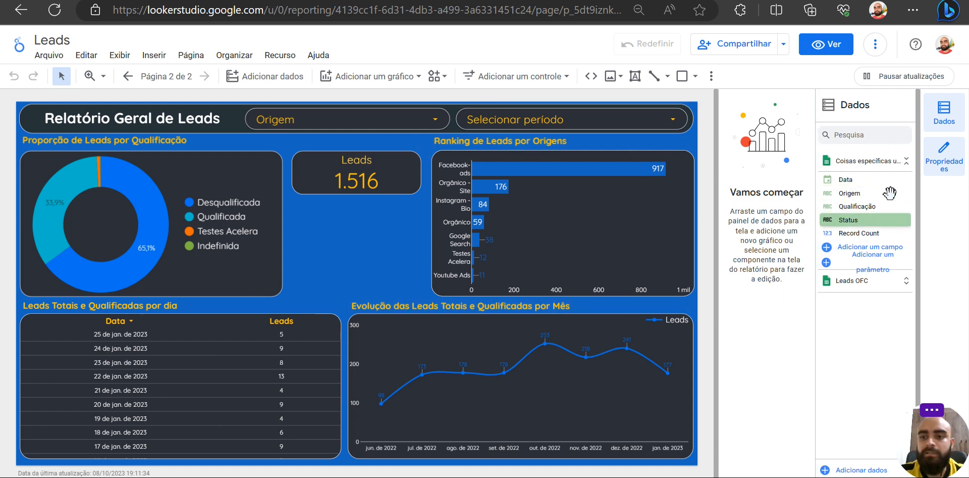
pyautogui.click(861, 233)
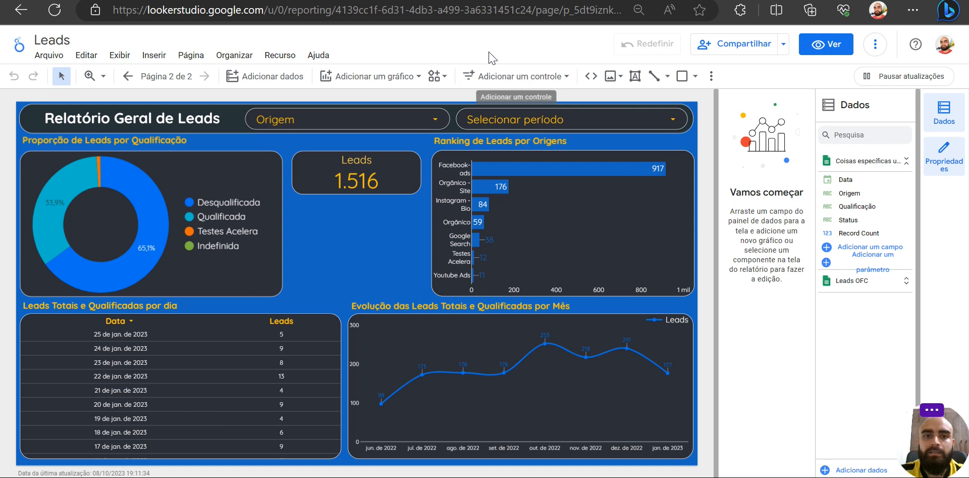
pyautogui.hotkey('ctrl', 'Tab')
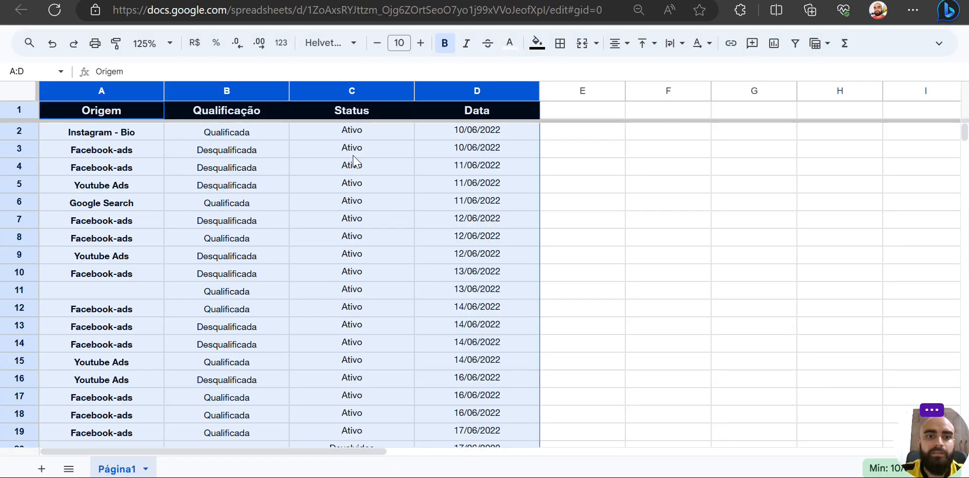
pyautogui.hotkey('ctrl', 'shift', 'Tab')
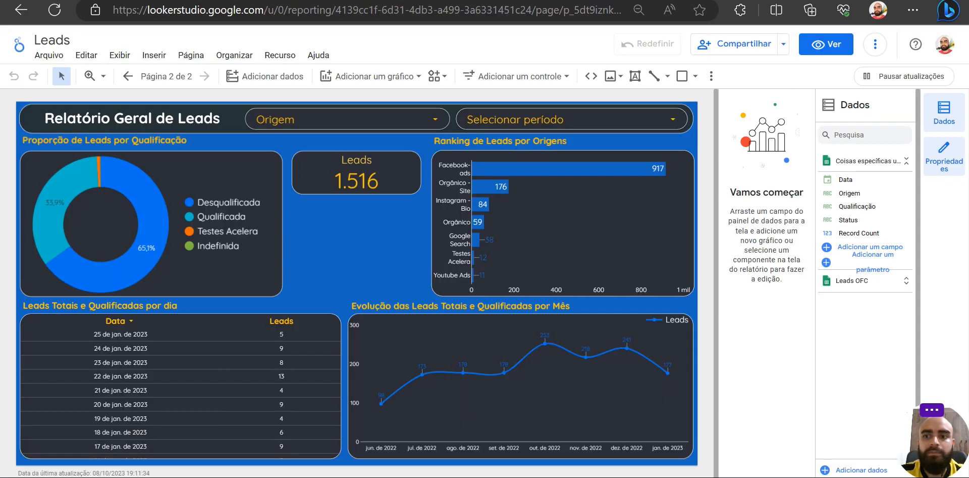
# - Expand the Leads OFC data source to view its fields, and collapse it again
pyautogui.click(907, 279)
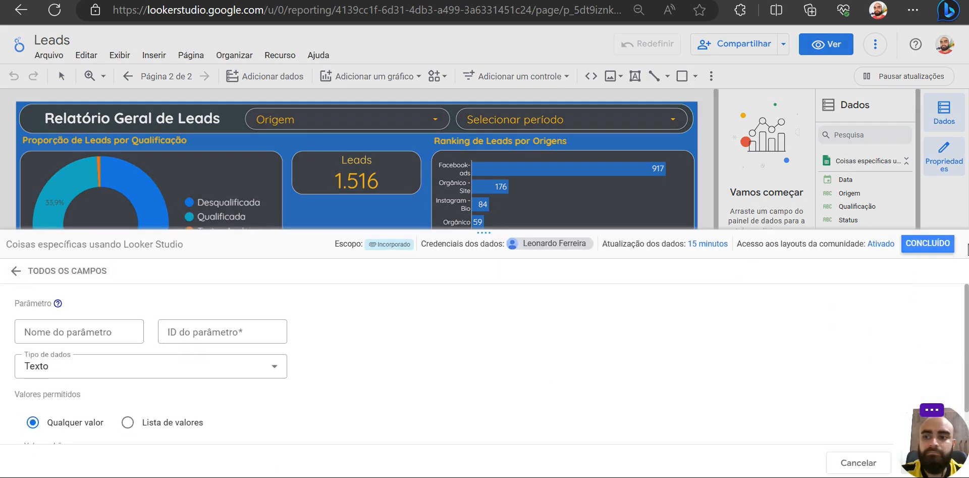
pyautogui.click(928, 243)
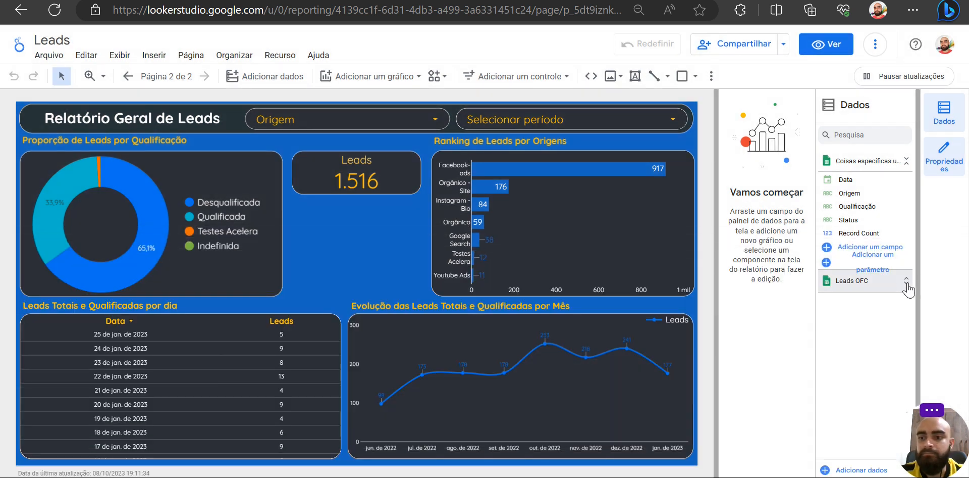
pyautogui.click(907, 282)
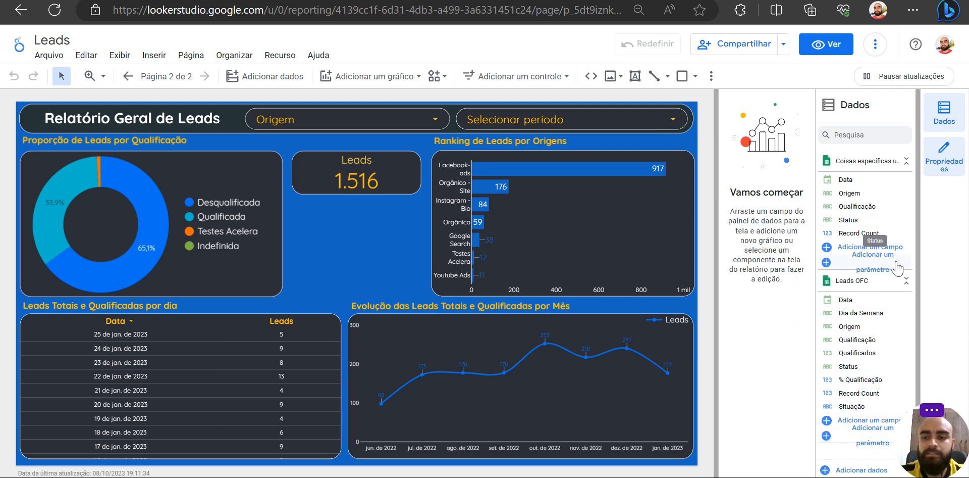
pyautogui.click(907, 282)
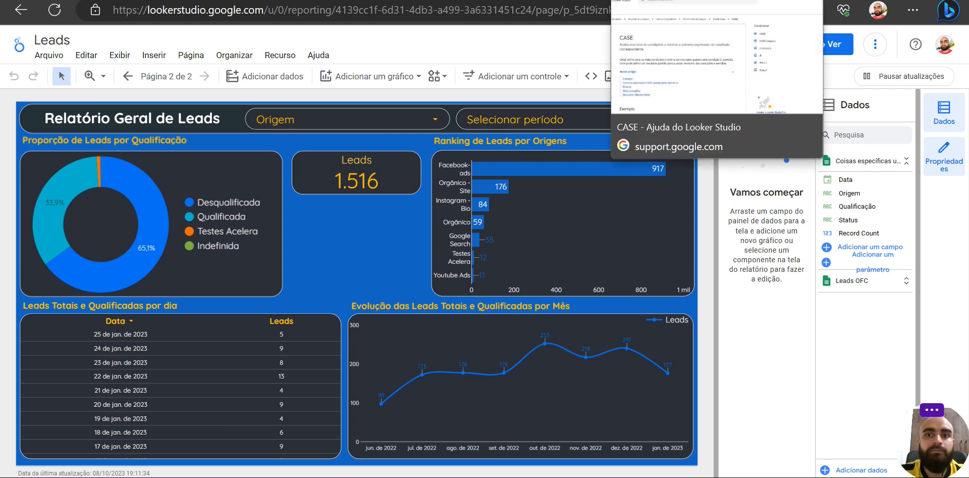
# - Switch to the Looker Studio help article on CASE and read its example, clause explanations, syntax and further examples
pyautogui.click(647, 1)
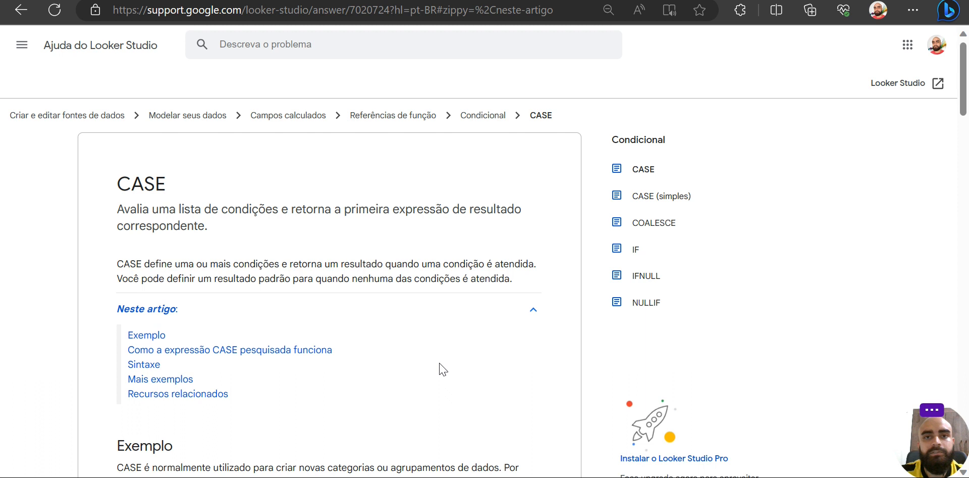
pyautogui.scroll(-6, 441, 369)
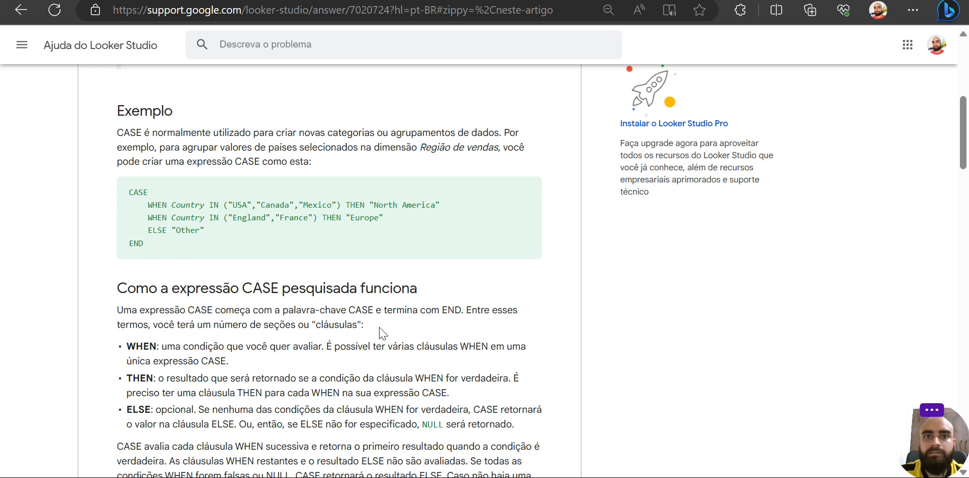
pyautogui.hotkey('ctrl', 'Tab')
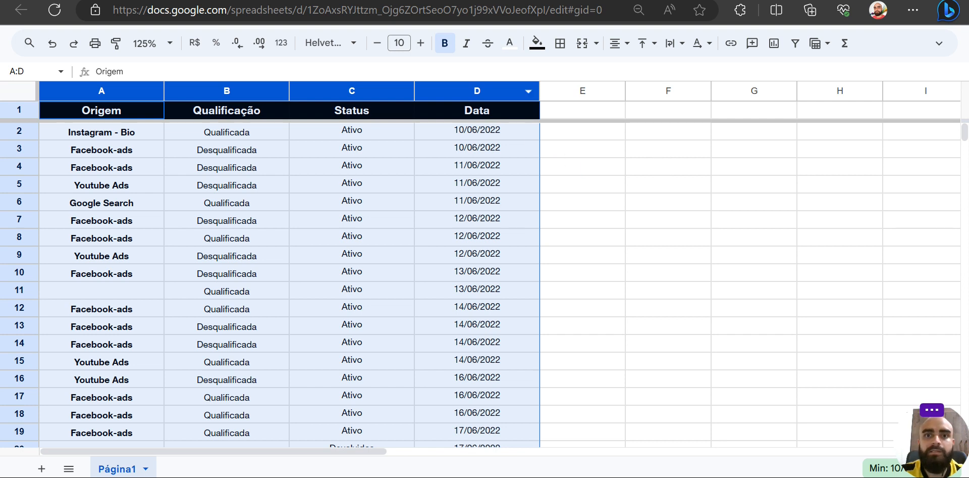
pyautogui.click(469, 0)
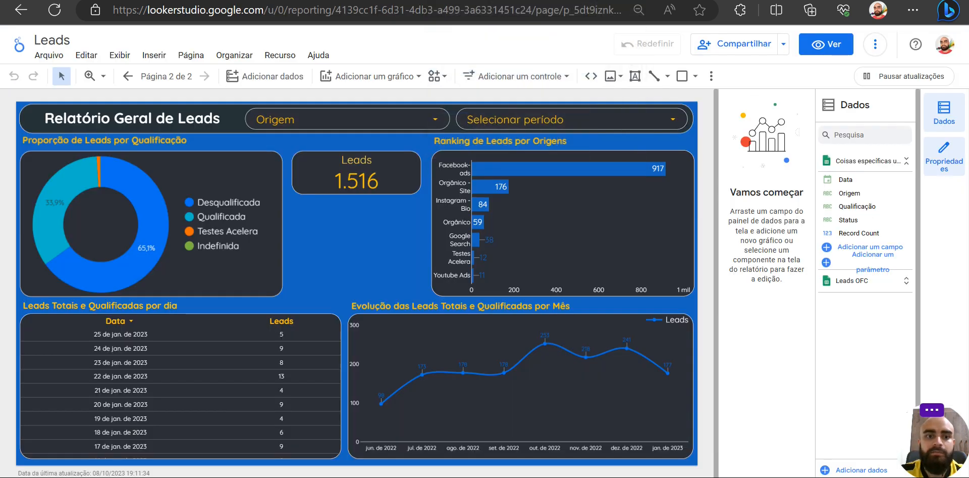
pyautogui.click(637, 0)
pyautogui.scroll(-15, 419, 305)
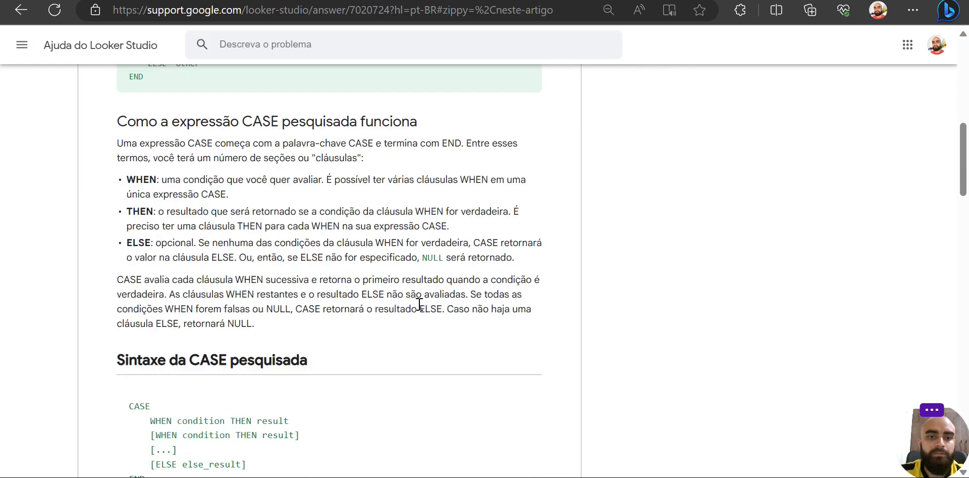
pyautogui.scroll(-6, 419, 304)
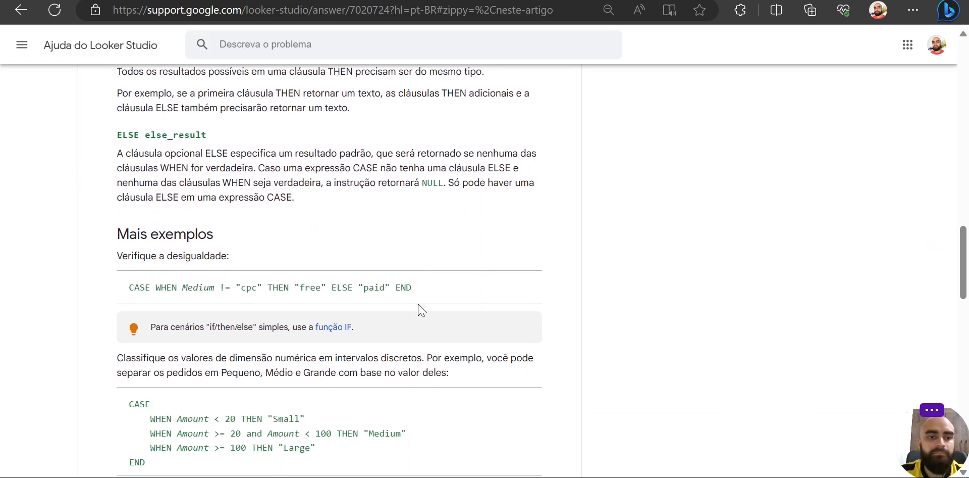
pyautogui.scroll(20, 468, 305)
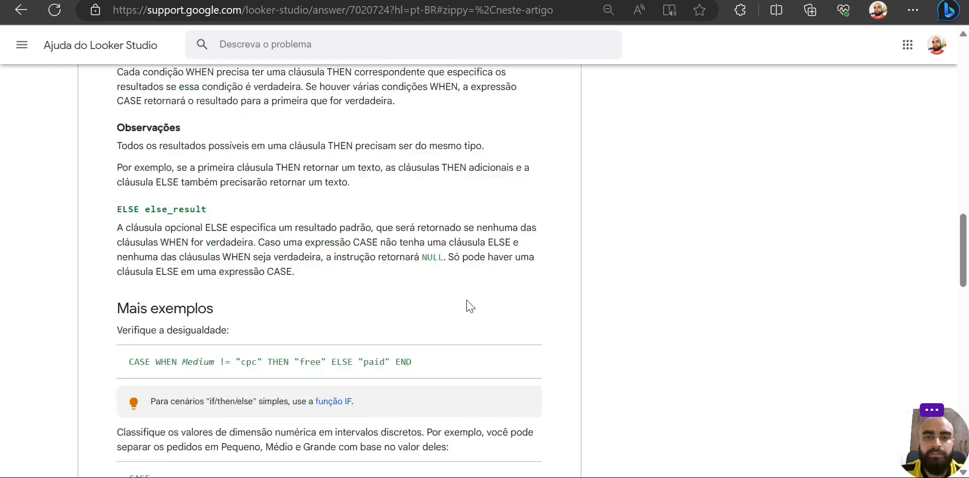
pyautogui.scroll(-1, 467, 305)
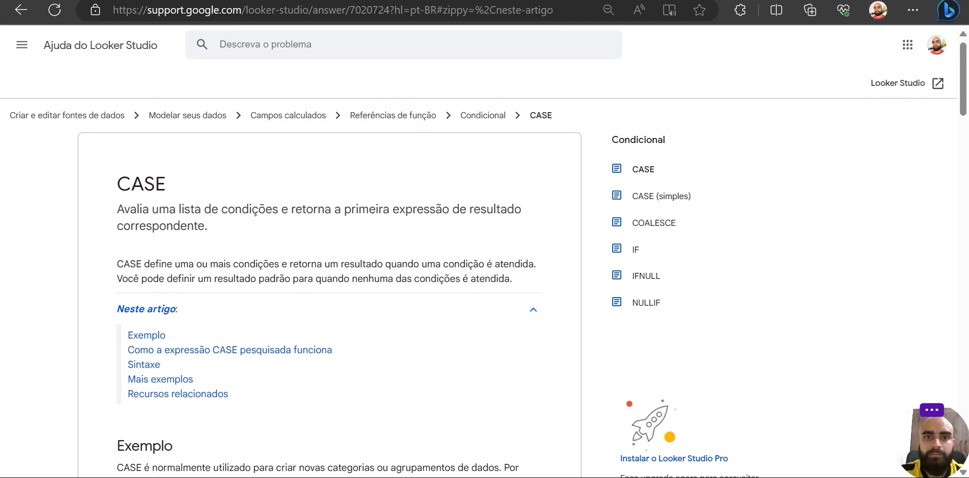
# - Switch back to the report and select the Qualificados scorecard on page 1 to inspect its configuration
pyautogui.hotkey('ctrl', 'Tab')
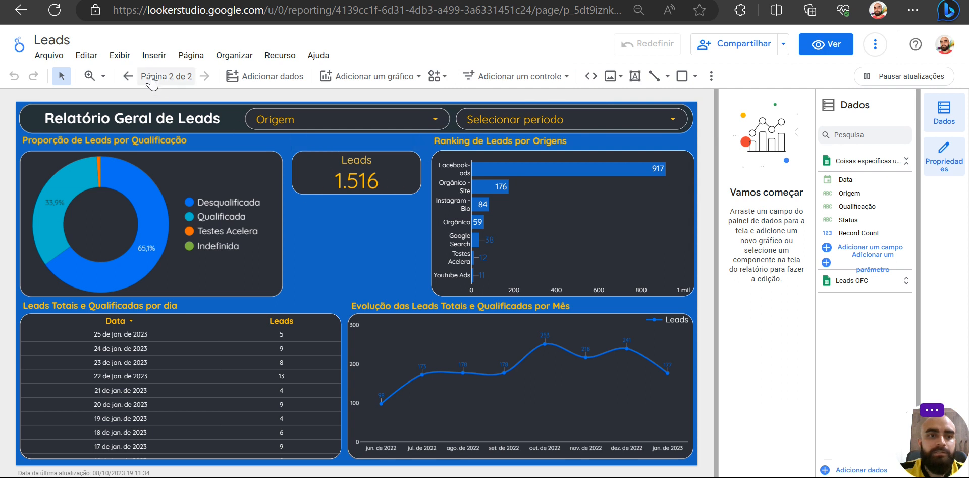
pyautogui.click(126, 79)
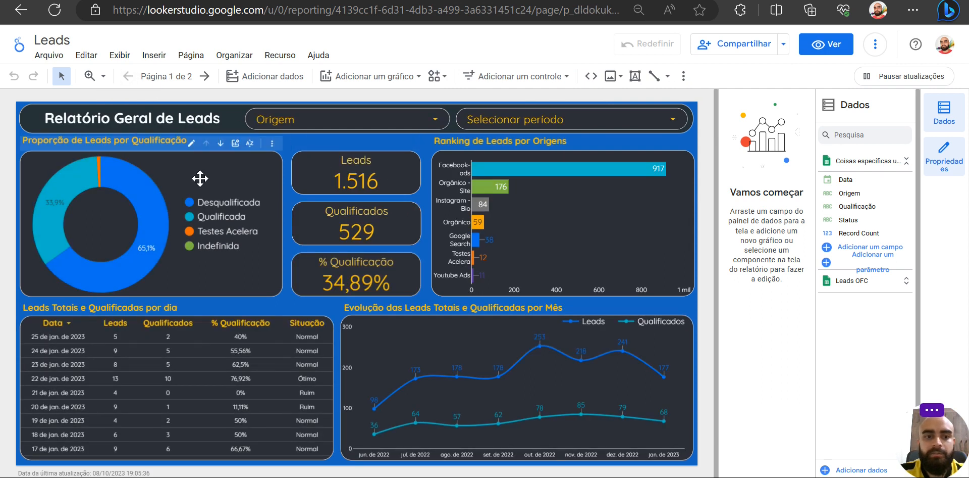
pyautogui.click(330, 216)
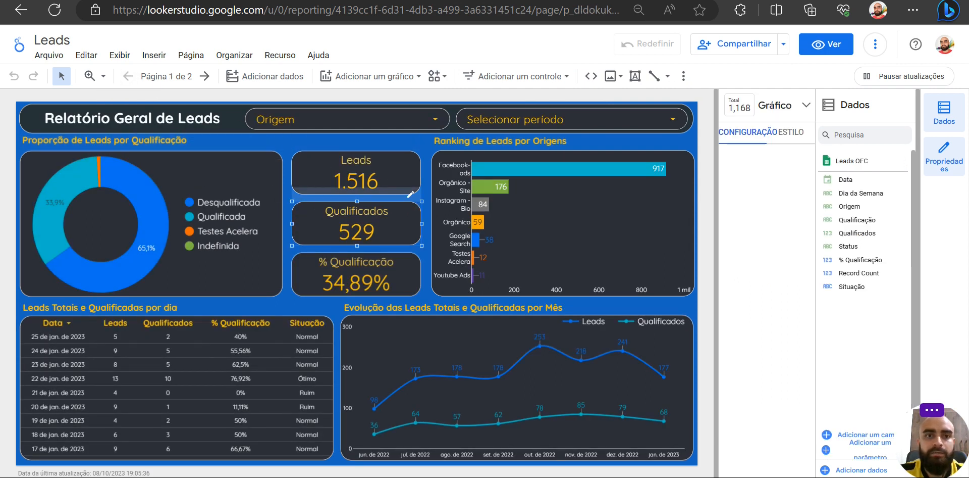
# - Switch to the spreadsheet and review the Origem, Qualificação, Status and Data columns one by one
pyautogui.hotkey('ctrl', 'Tab')
pyautogui.click(237, 206)
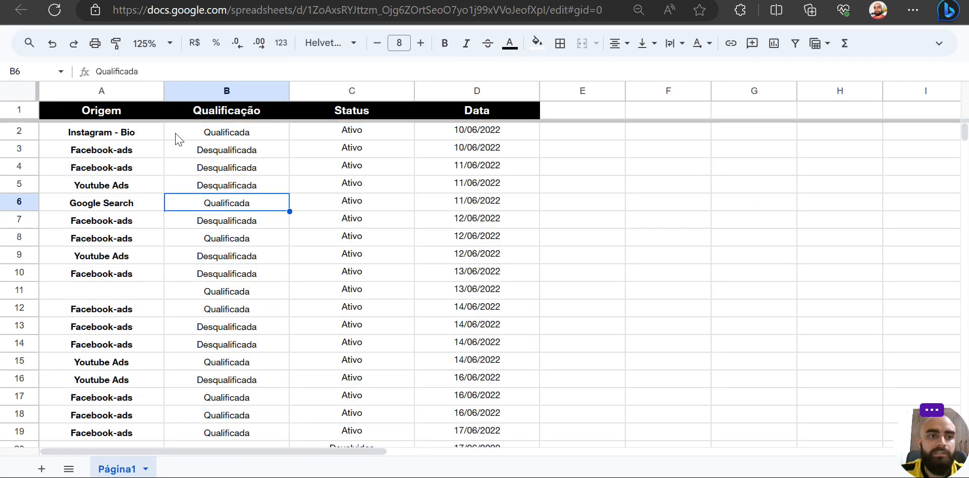
pyautogui.click(108, 91)
pyautogui.click(253, 94)
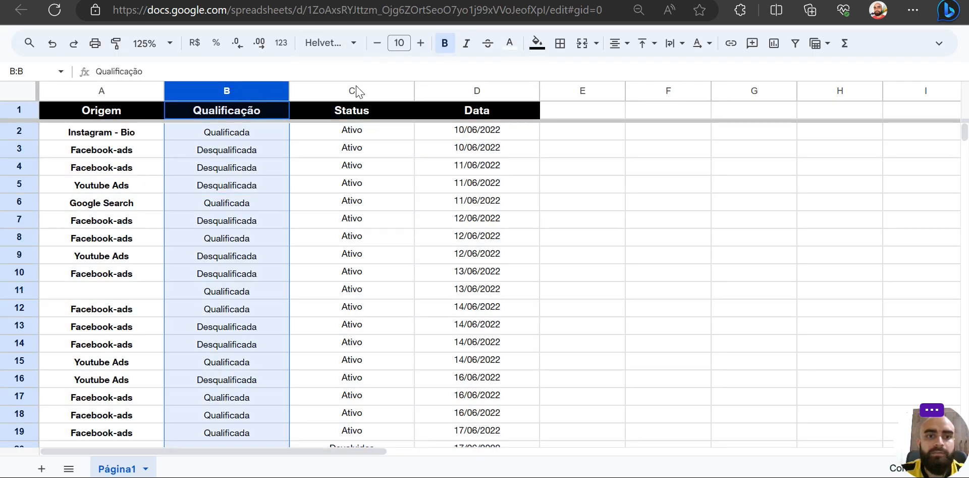
pyautogui.click(359, 92)
pyautogui.click(476, 94)
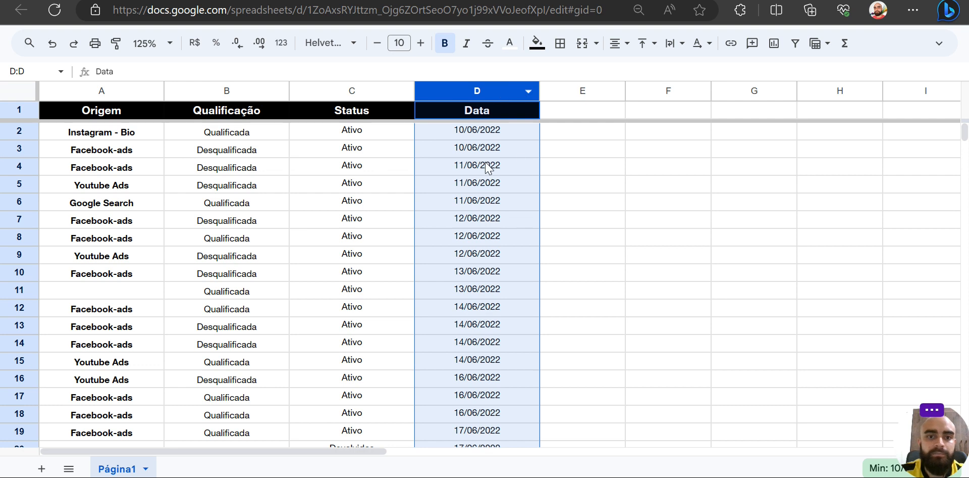
# - Select the Leads scorecard in the report, and count the matching spreadsheet entries by selecting Qualificação from B2 to B1517
pyautogui.hotkey('ctrl', 'Tab')
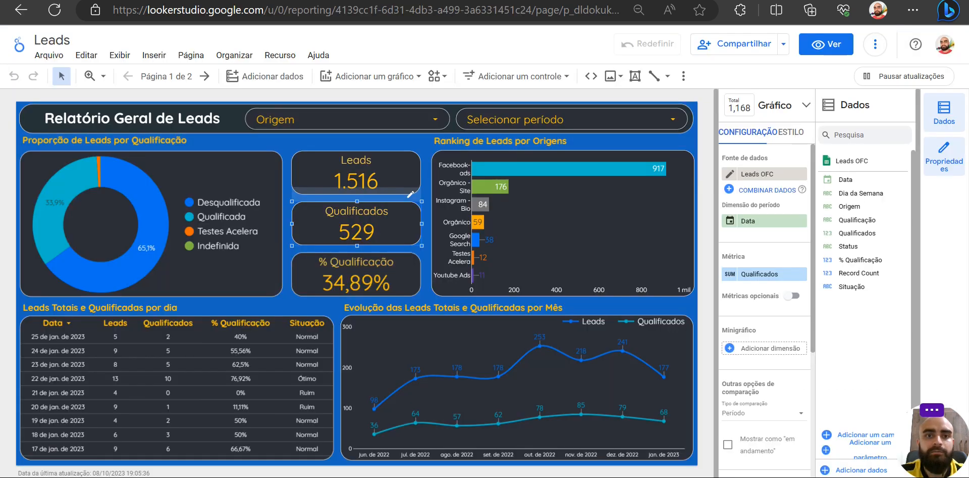
pyautogui.click(363, 173)
pyautogui.hotkey('ctrl', 'Tab')
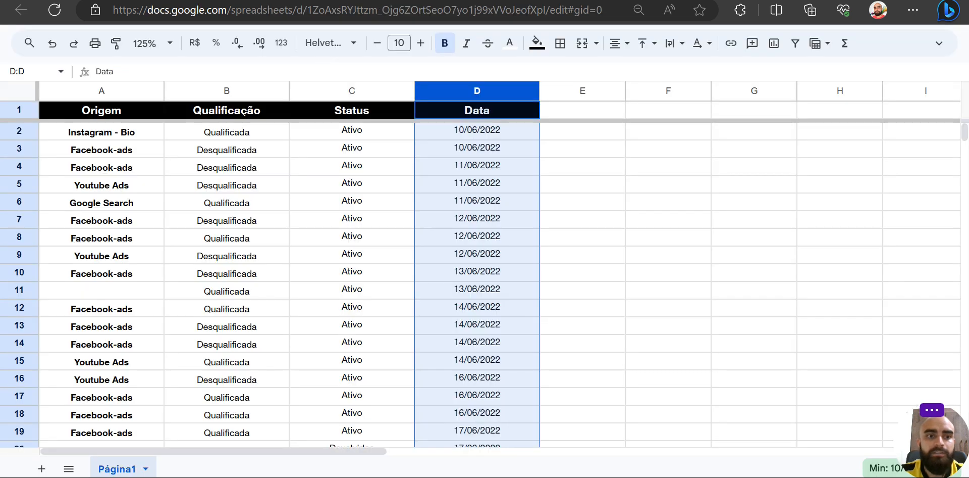
pyautogui.click(240, 132)
pyautogui.hotkey('ctrl', 'shift', 'Down')
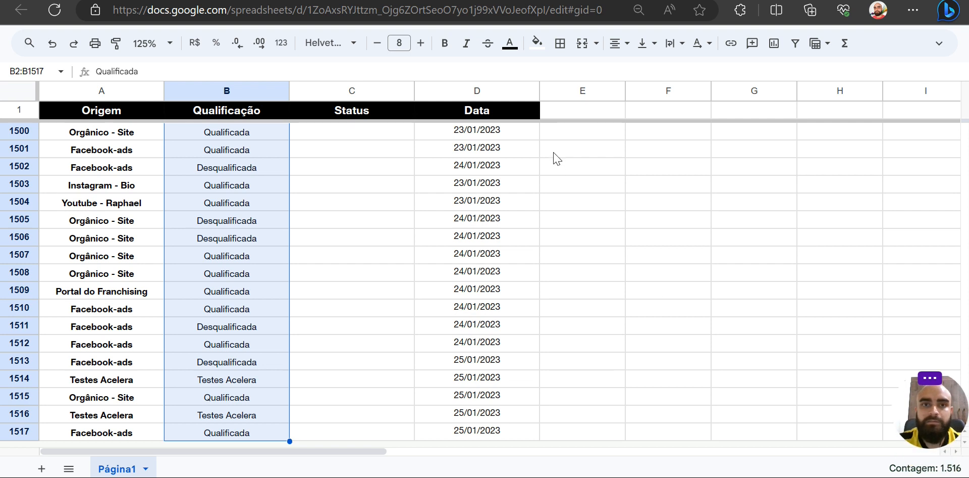
# - Check the Qualificados scorecard in the report, and return to cell B2 of the spreadsheet's Qualificação column
pyautogui.click(581, 1)
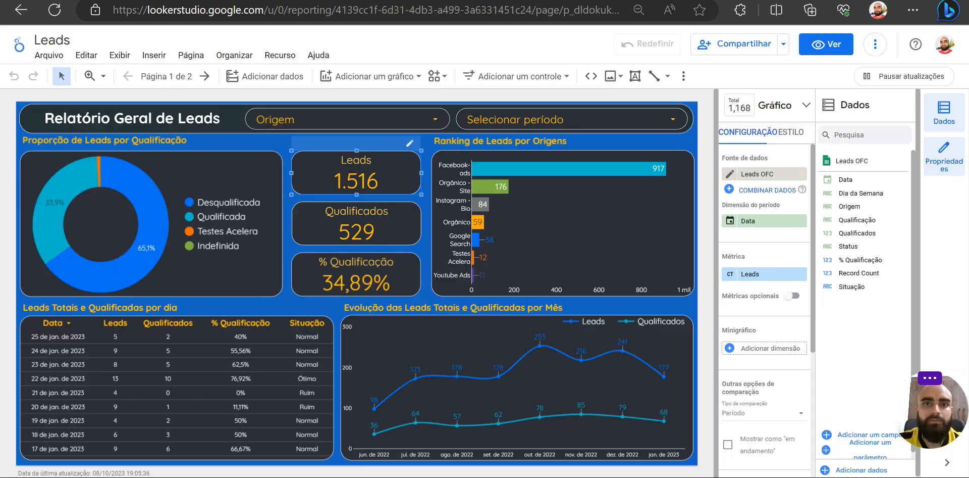
pyautogui.click(351, 230)
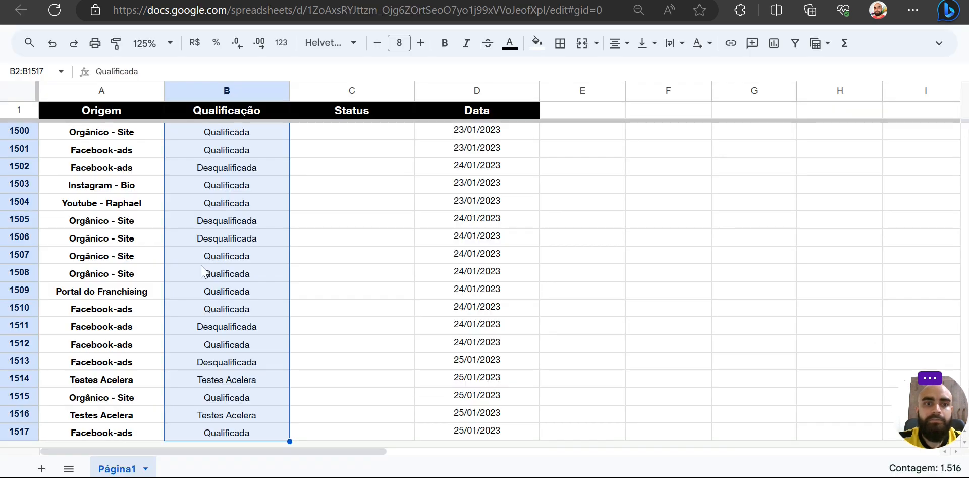
pyautogui.click(228, 131)
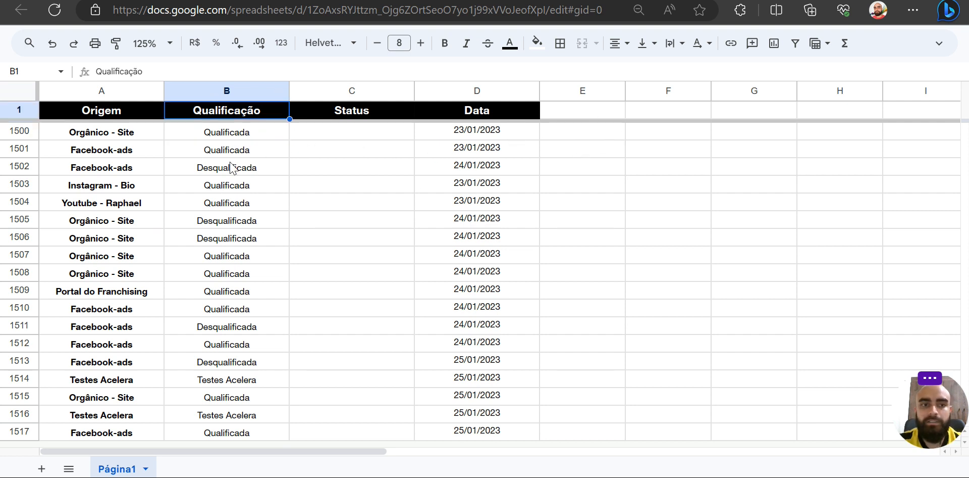
pyautogui.hotkey('ctrl', 'Up')
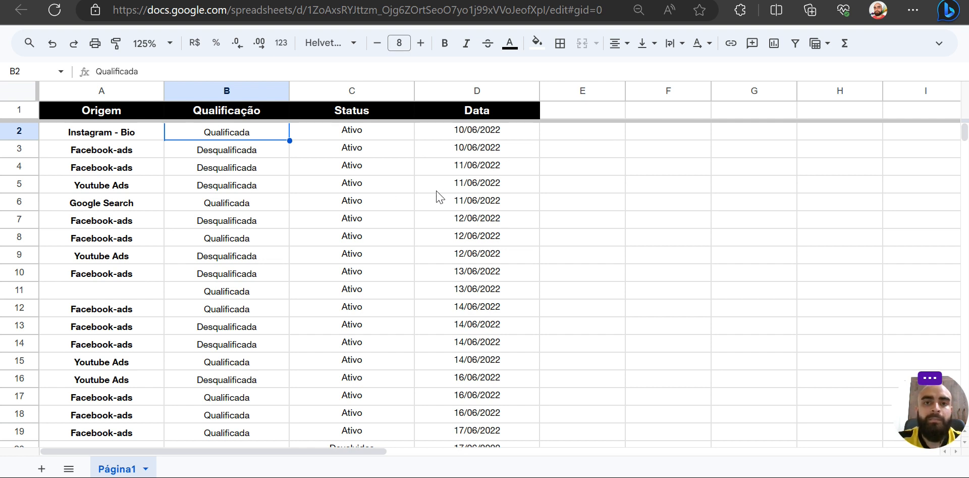
# - Compare the Qualificados scorecard in the report with the Qualificação column in the spreadsheet, ending on the report
pyautogui.hotkey('ctrl', 'Tab')
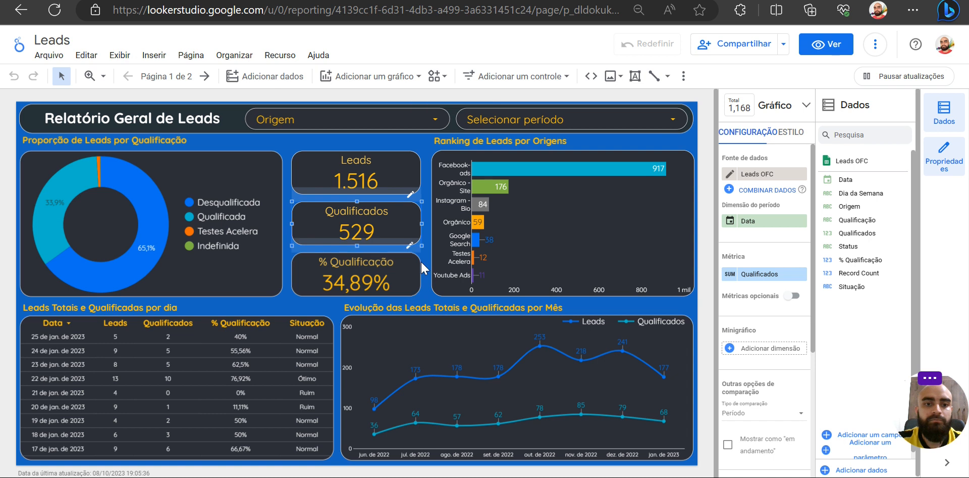
pyautogui.hotkey('ctrl', 'shift', 'Tab')
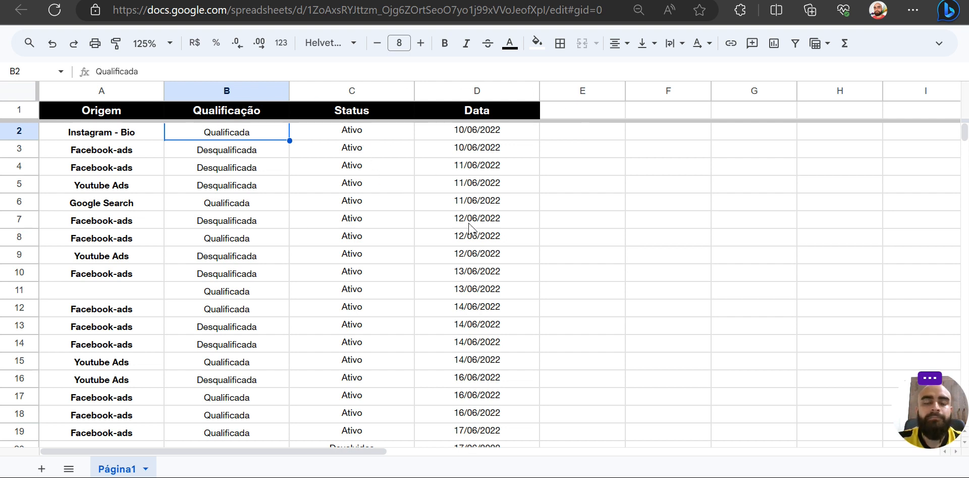
pyautogui.click(469, 0)
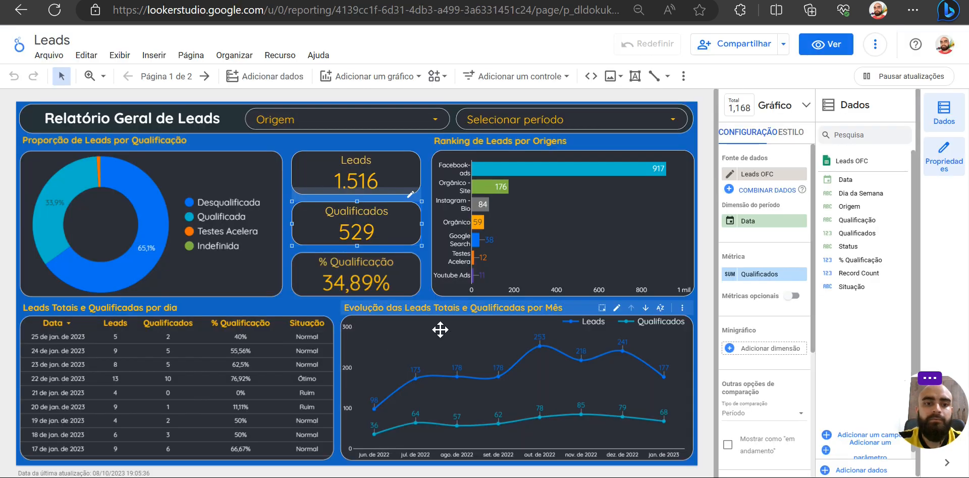
# - On page 2 of the report, start a calculated field named QUALIFICADOS in the Coisas específicas usando Looker Studio data source
pyautogui.click(423, 252)
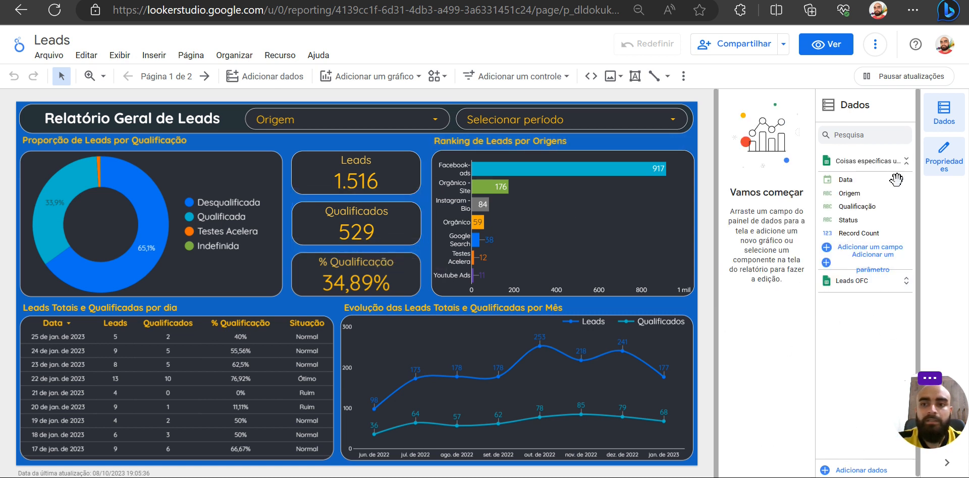
pyautogui.click(204, 76)
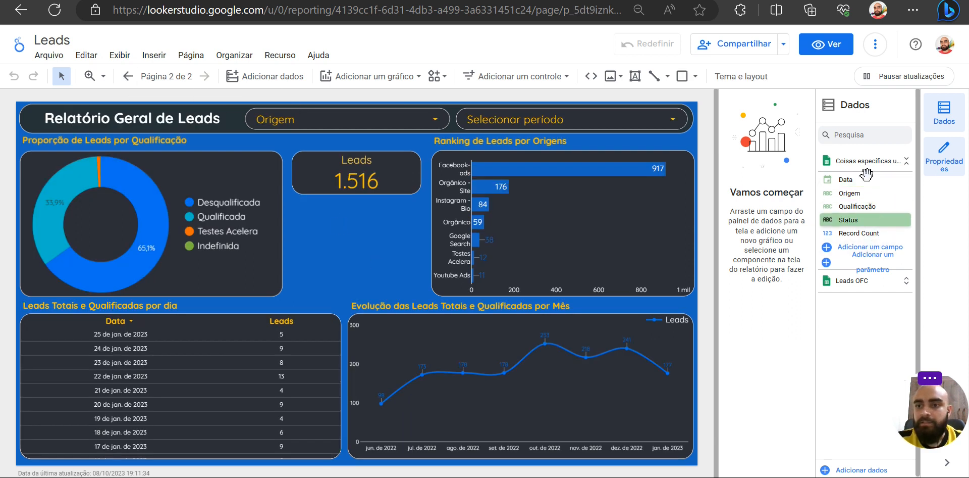
pyautogui.click(828, 248)
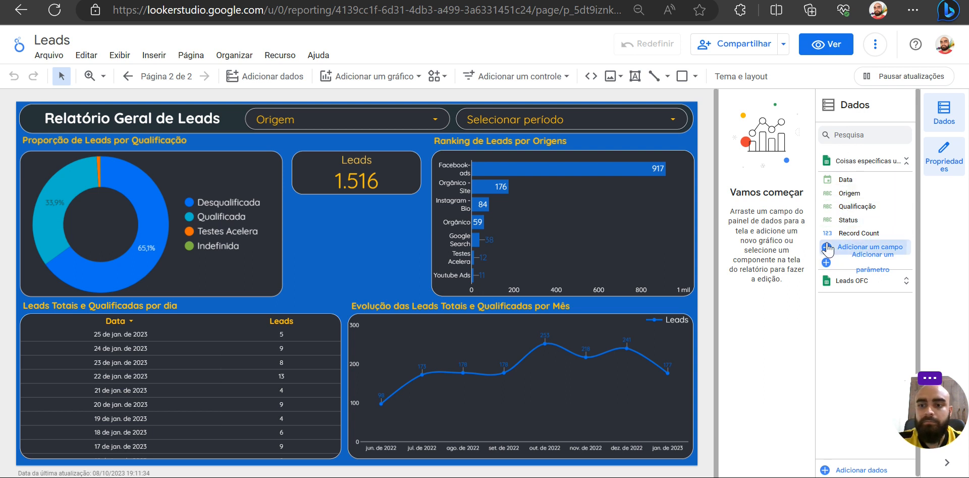
pyautogui.click(335, 314)
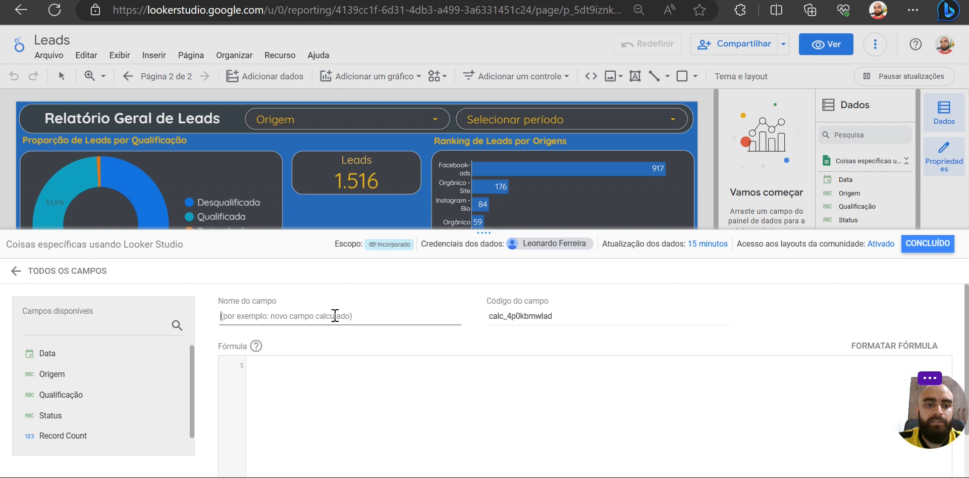
pyautogui.press('capslock')
pyautogui.write('QUALIFICADAS')
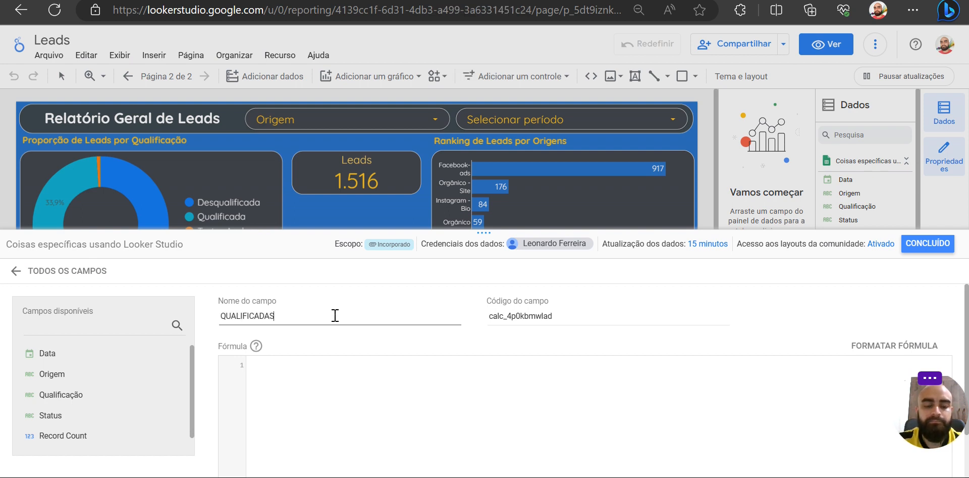
pyautogui.click(307, 360)
pyautogui.click(271, 315)
# - Begin the field's formula with CASE and, on a second line, WHEN Qualificação =
pyautogui.click(275, 367)
pyautogui.write('CASE')
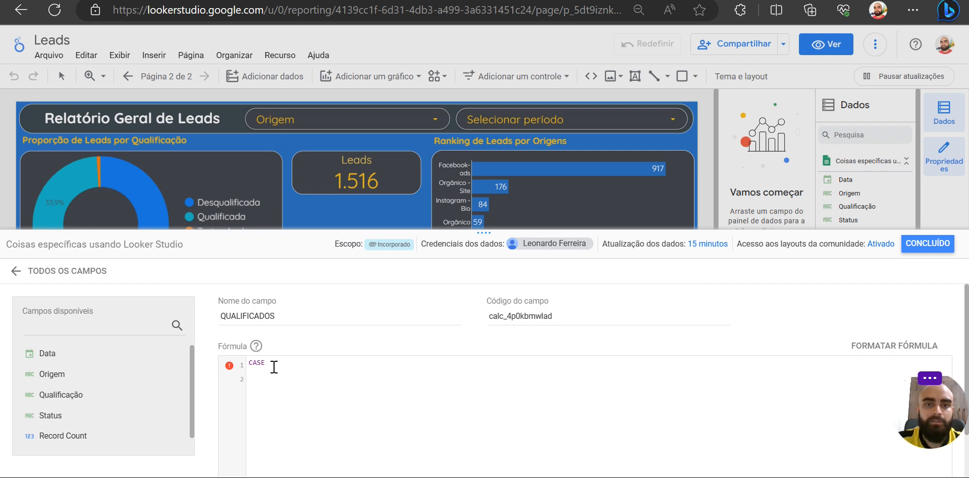
pyautogui.write('WHEN')
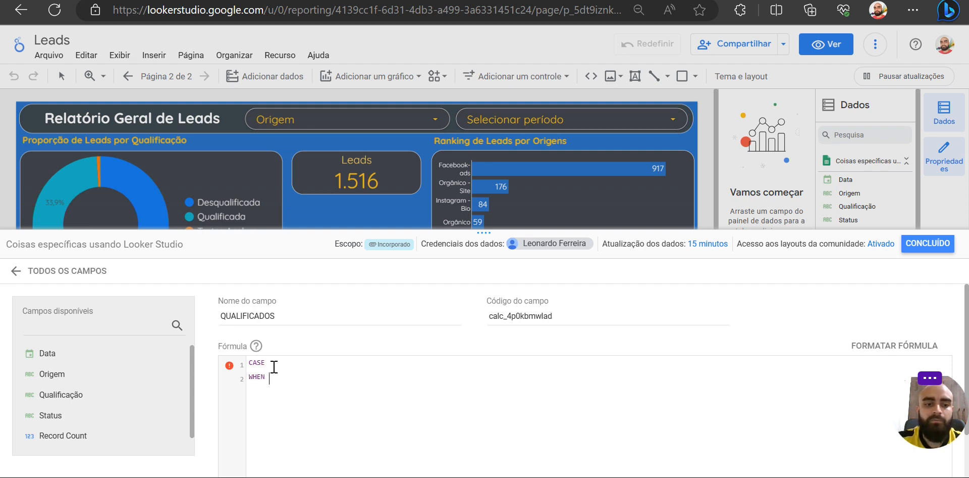
pyautogui.write(' QUA')
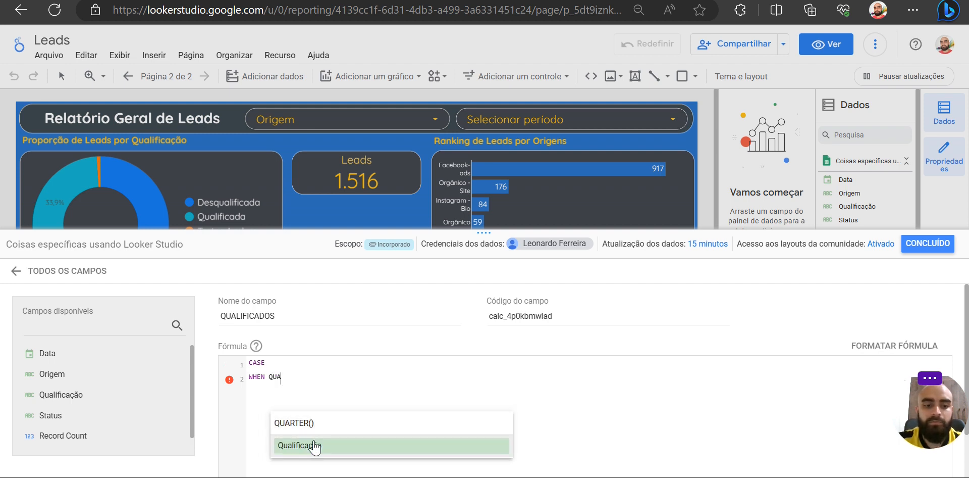
pyautogui.click(315, 445)
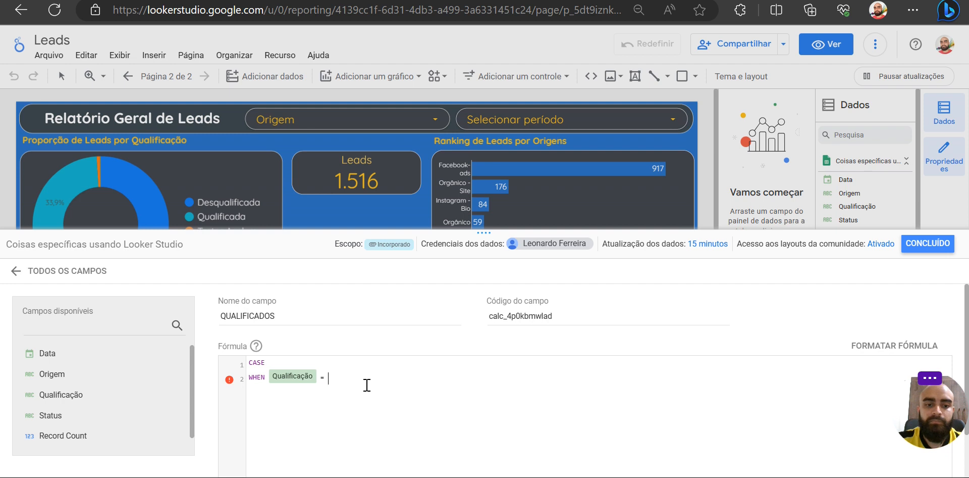
# - Copy the text Qualificada from spreadsheet cell B2 and insert it after the equals sign in the report's formula
pyautogui.click(374, 0)
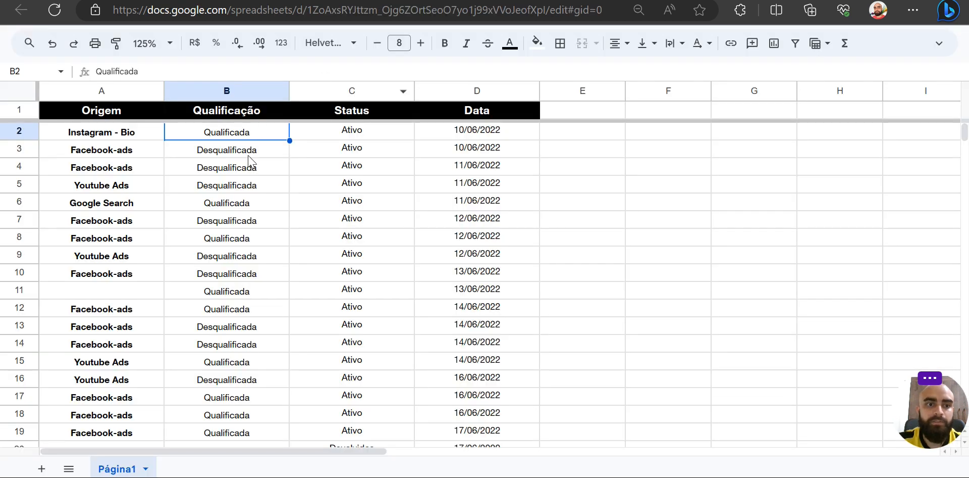
pyautogui.click(150, 69)
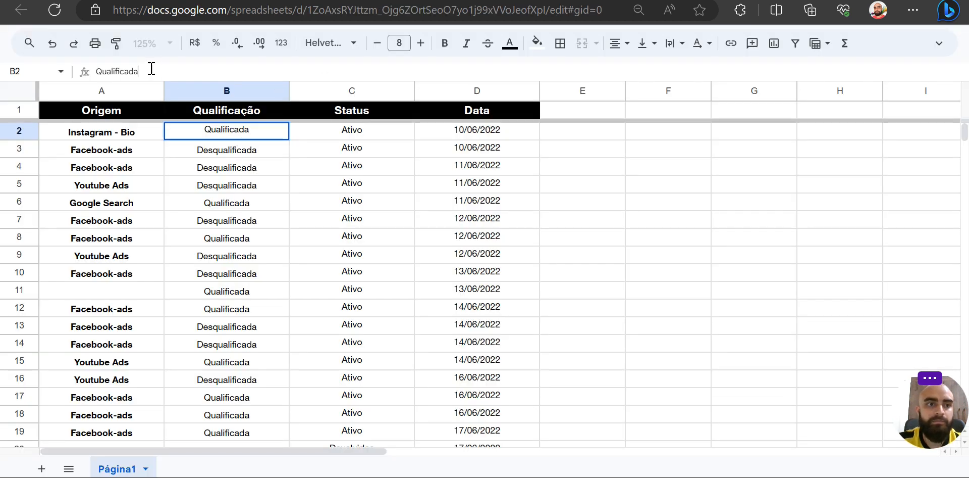
pyautogui.hotkey('ctrl', 'a')
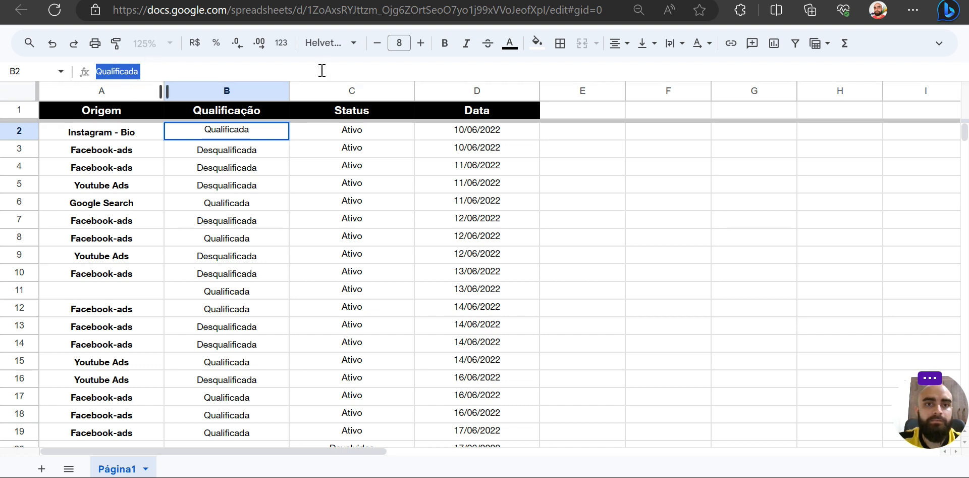
pyautogui.hotkey('ctrl', 'c')
pyautogui.hotkey('ctrl', 'Tab')
pyautogui.hotkey('ctrl', 'v')
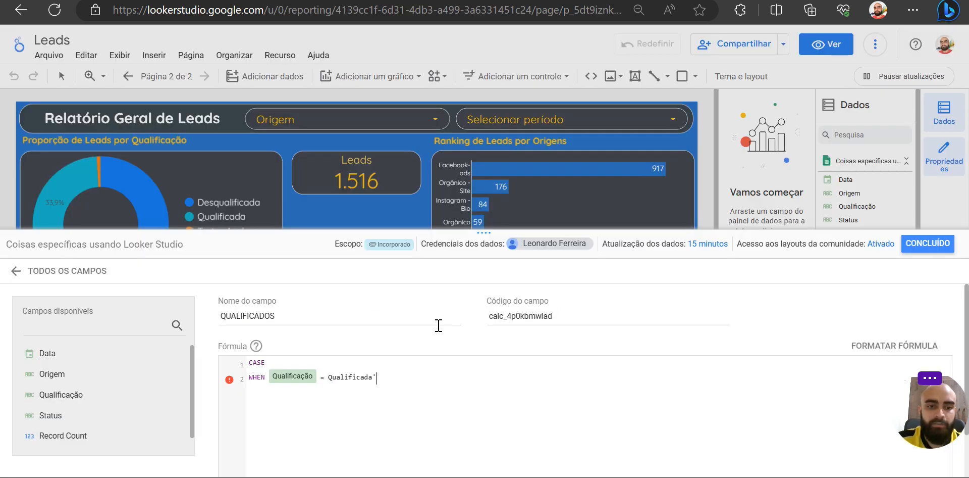
# - Enclose Qualificada in single quotes, and complete the CASE formula with THEN 1, ELSE 0 and END
pyautogui.write("'")
pyautogui.press('End')
pyautogui.write("' THEN 1 ")
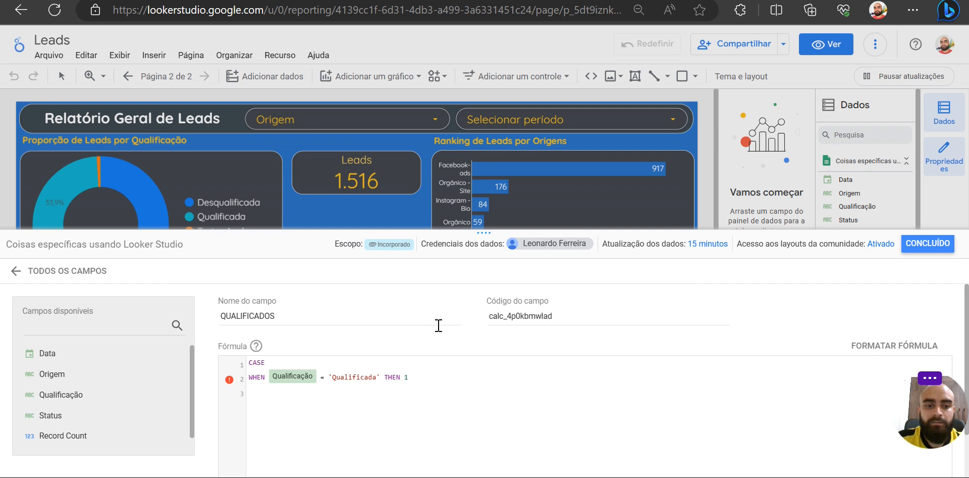
pyautogui.write('ELSE 0')
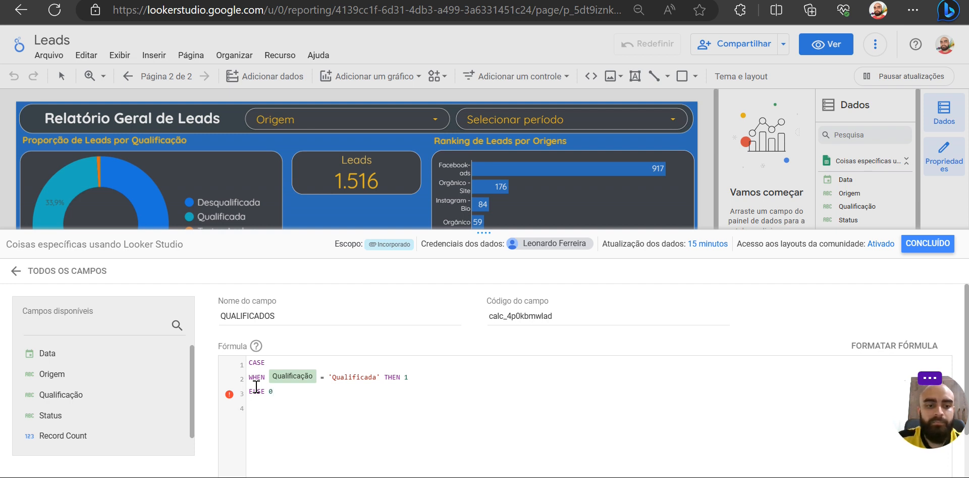
pyautogui.moveTo(248, 377); pyautogui.dragTo(418, 378)
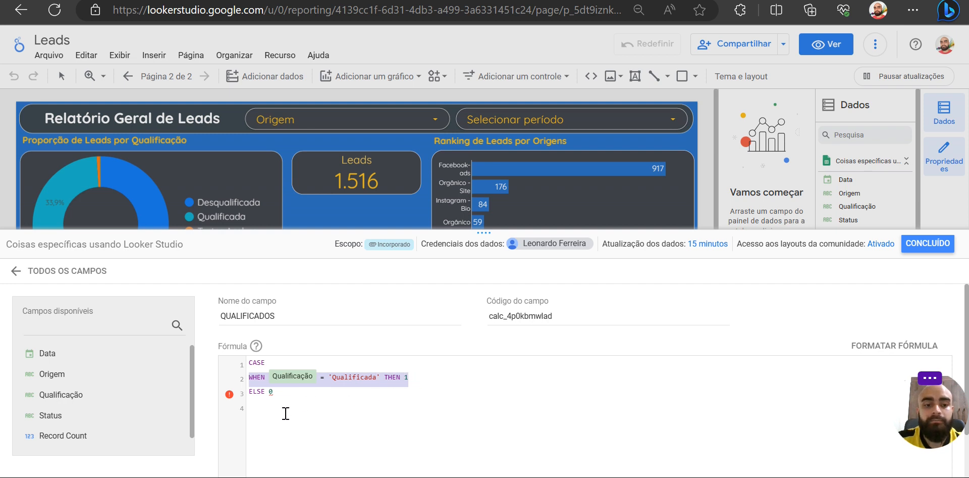
pyautogui.click(255, 402)
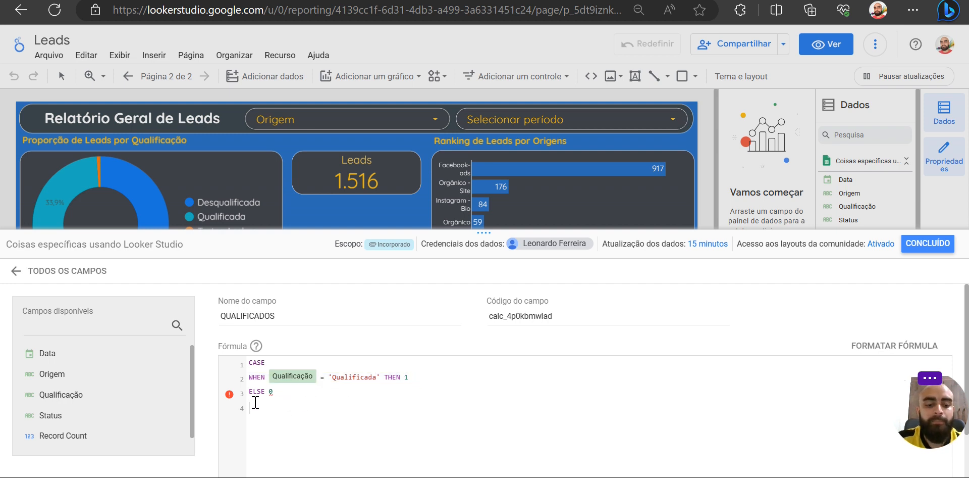
pyautogui.write('END')
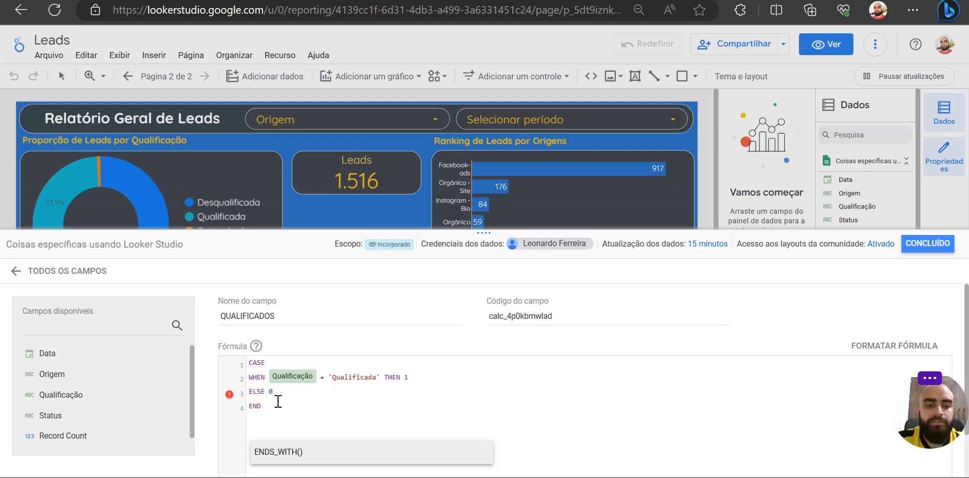
# - Save the QUALIFICADOS calculated field and close the data source editor
pyautogui.scroll(-1, 274, 411)
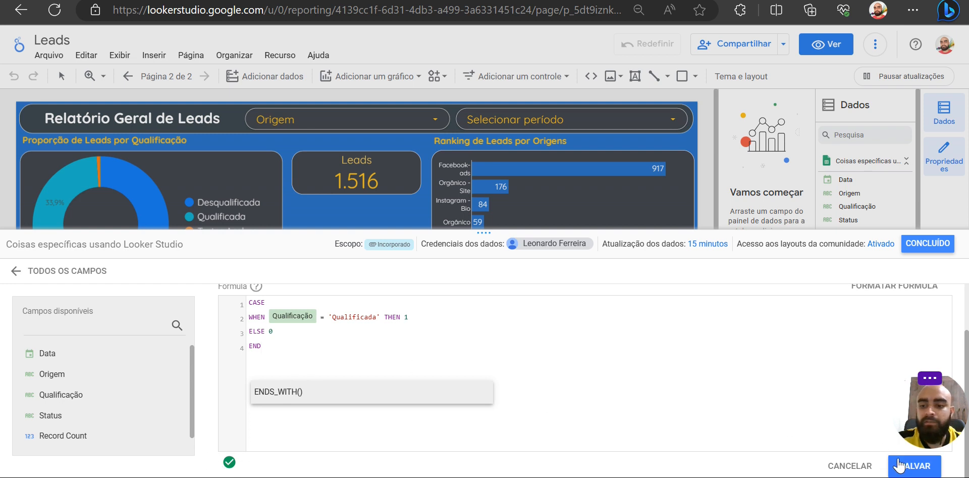
pyautogui.click(906, 467)
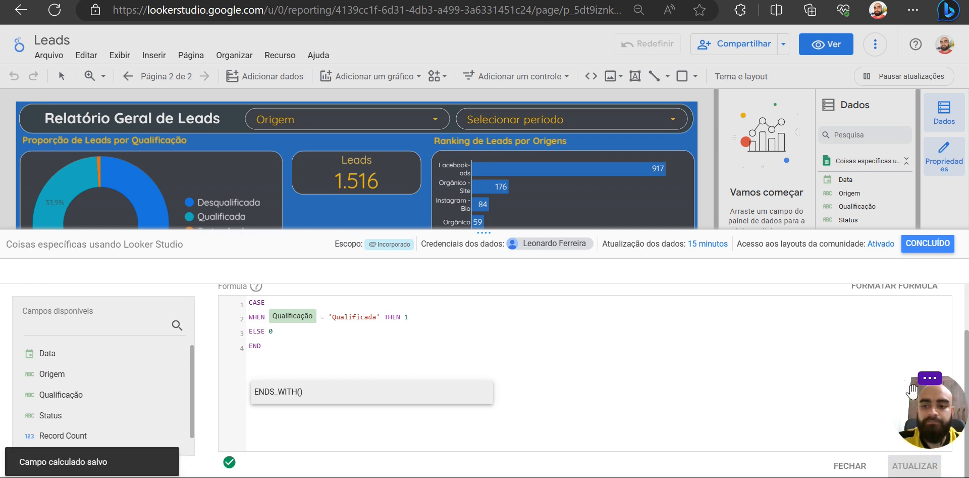
pyautogui.click(928, 243)
# - Duplicate the Leads scorecard directly below the original and replace the copy's metric with QUALIFICADOS
pyautogui.click(341, 175)
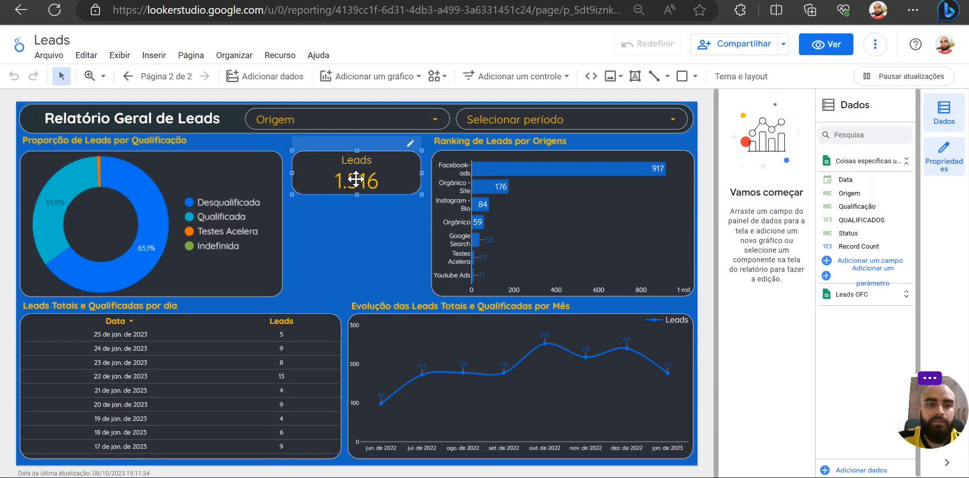
pyautogui.moveTo(352, 170); pyautogui.dragTo(351, 220)
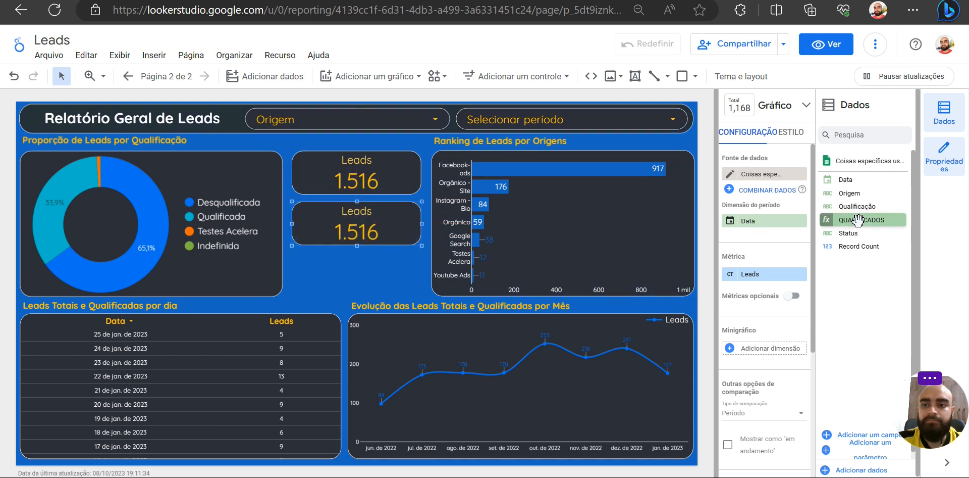
pyautogui.moveTo(875, 216); pyautogui.dragTo(772, 275)
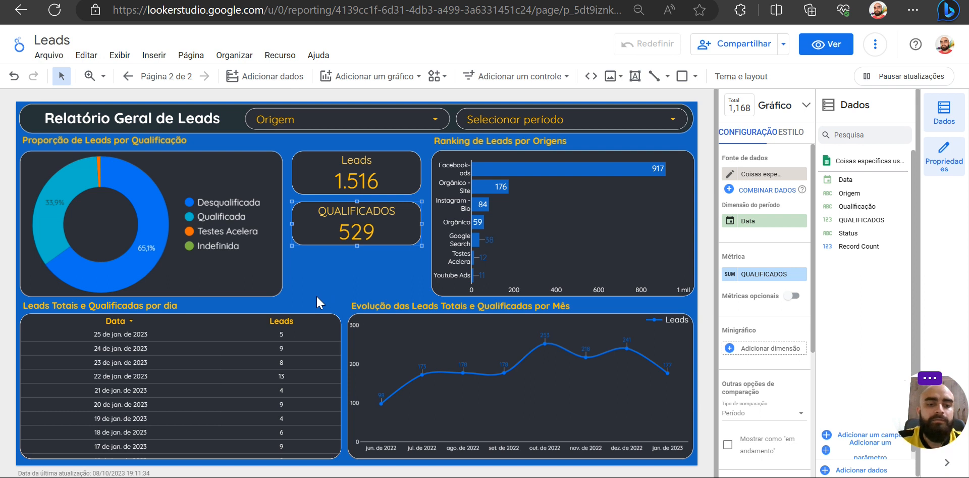
# - In the Leads Totais e Qualificadas por dia table, replace the Leads metric with Qualificação and QUALIFICADOS dimensions, and widen the Qualificação column
pyautogui.click(312, 370)
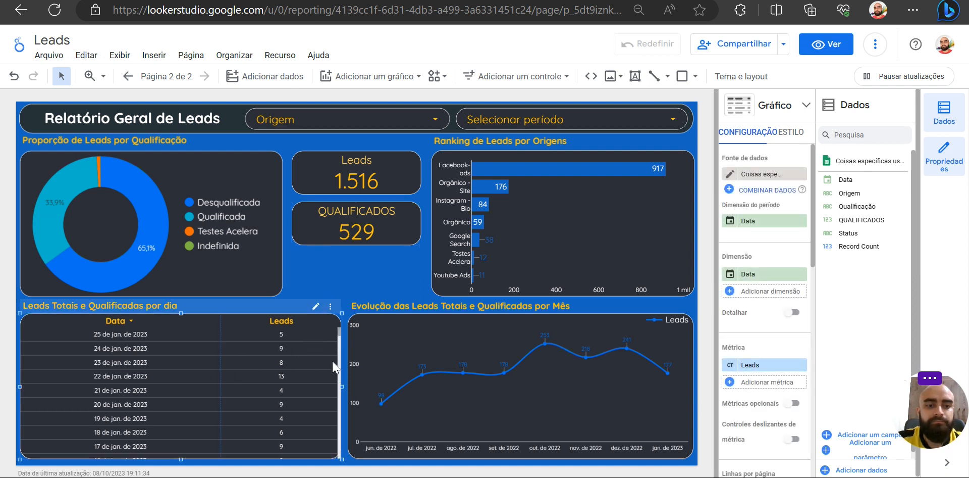
pyautogui.click(801, 365)
pyautogui.moveTo(846, 219); pyautogui.dragTo(760, 292)
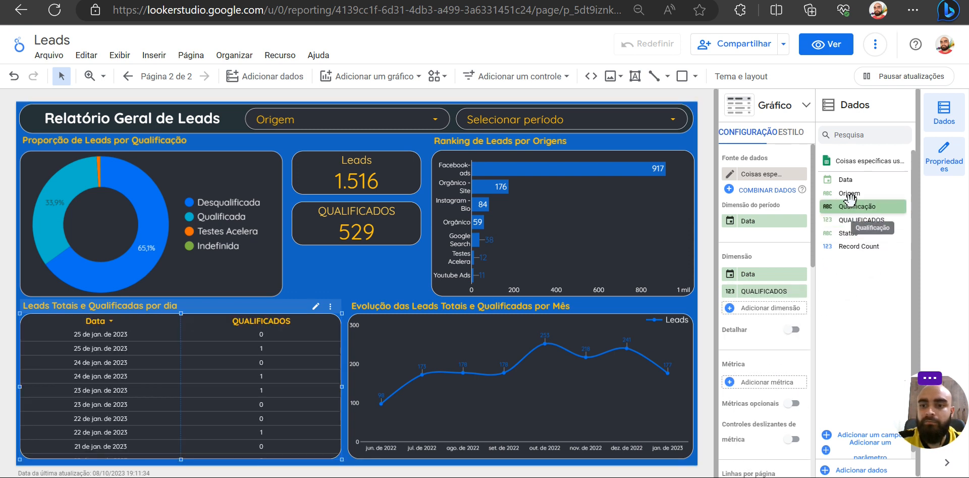
pyautogui.moveTo(856, 206); pyautogui.dragTo(757, 291)
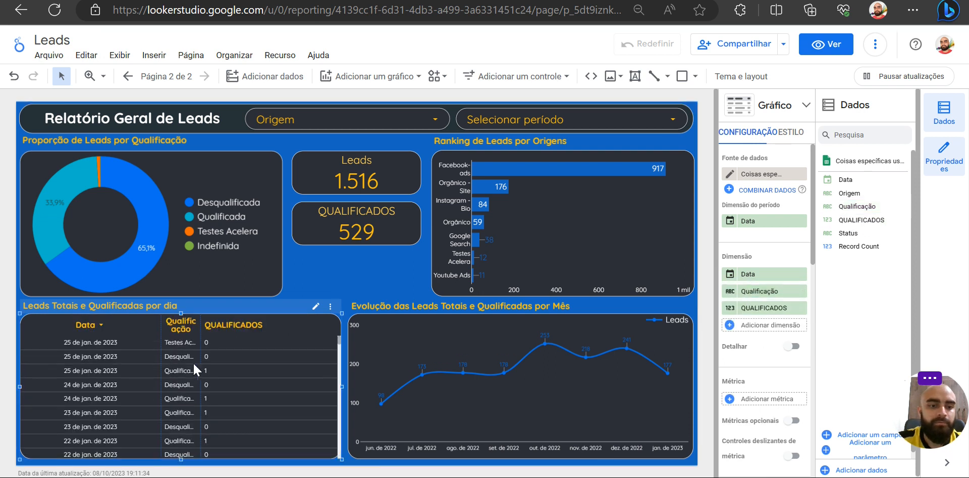
pyautogui.doubleClick(201, 366)
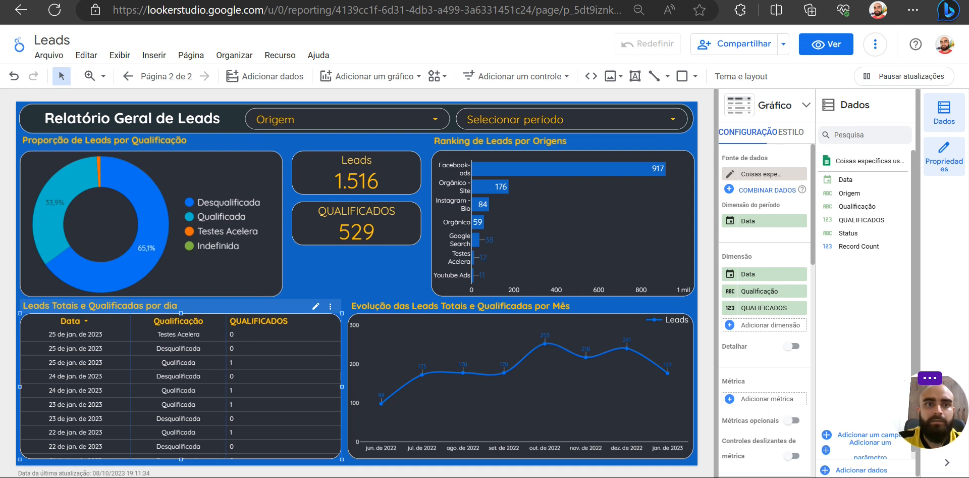
# - Review the spreadsheet's Data and Qualificação columns, and compare them with the 1 and 0 values in the report table's rows
pyautogui.click(164, 0)
pyautogui.click(478, 93)
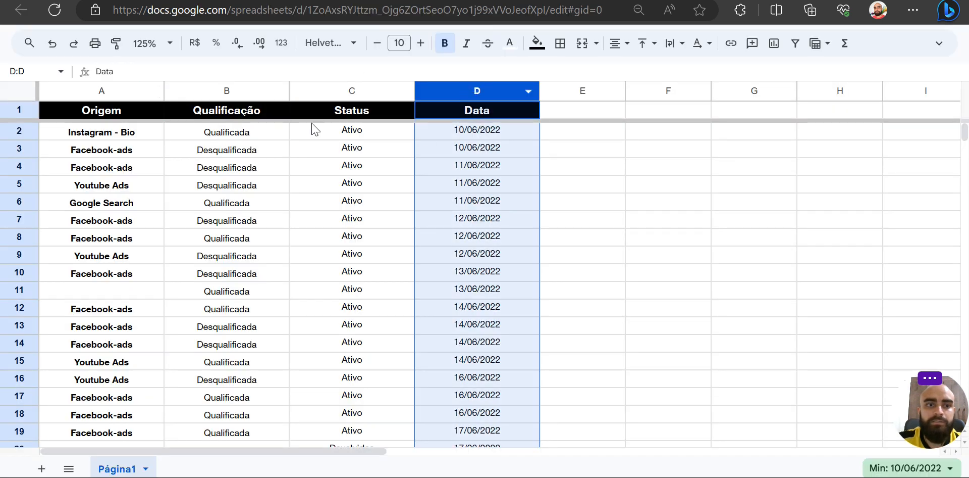
pyautogui.click(244, 91)
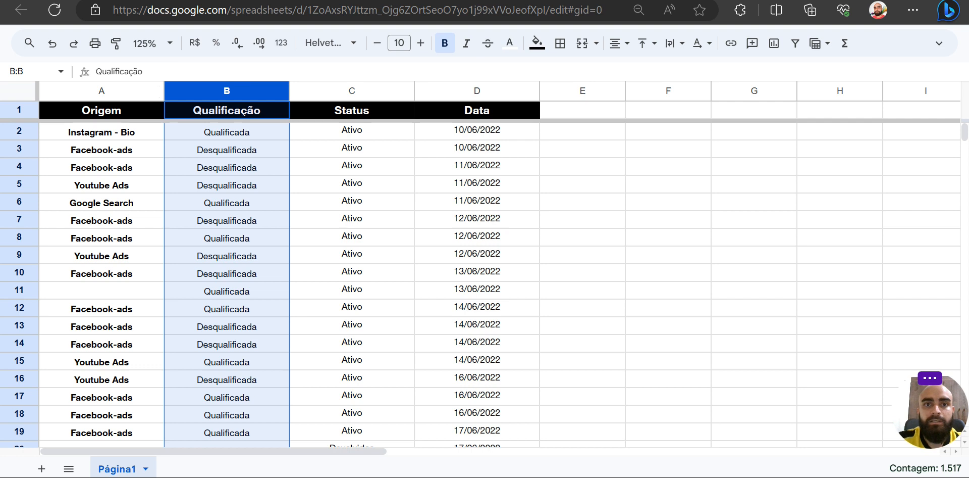
pyautogui.click(80, 0)
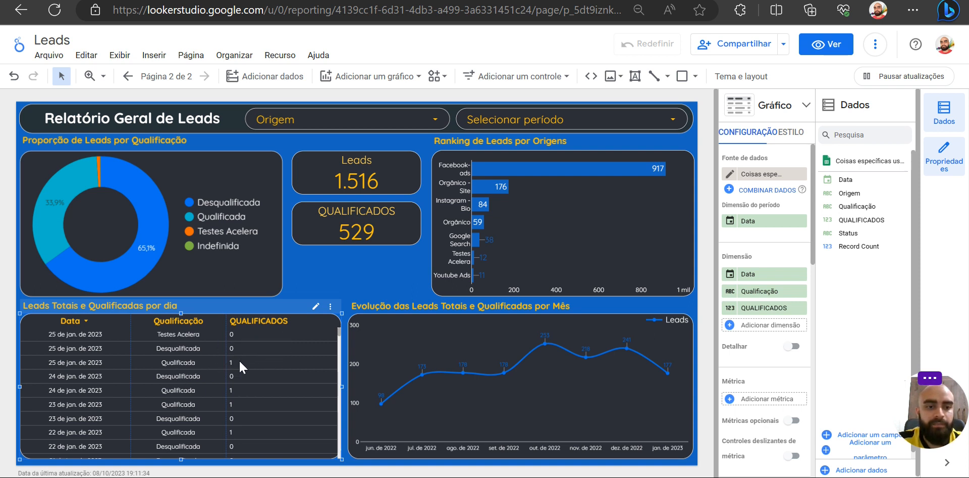
pyautogui.scroll(-5, 239, 391)
pyautogui.scroll(-3, 239, 391)
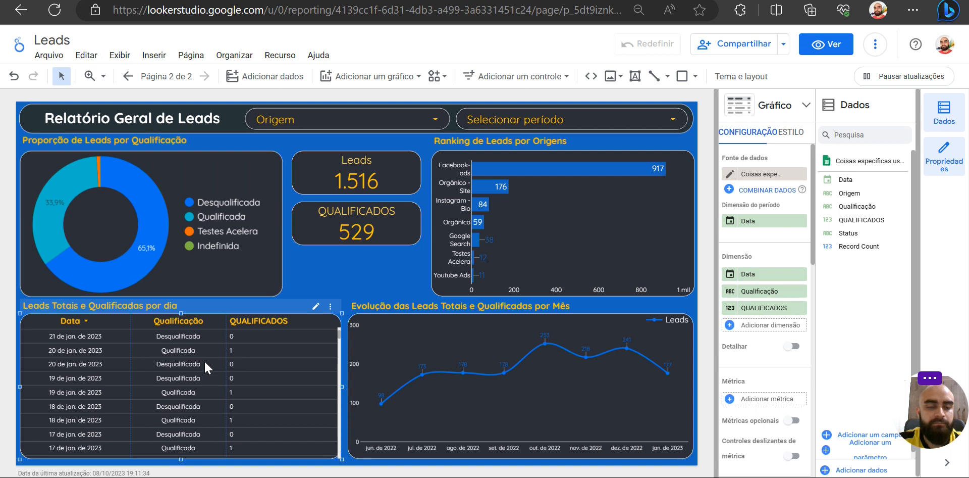
pyautogui.scroll(-3, 265, 393)
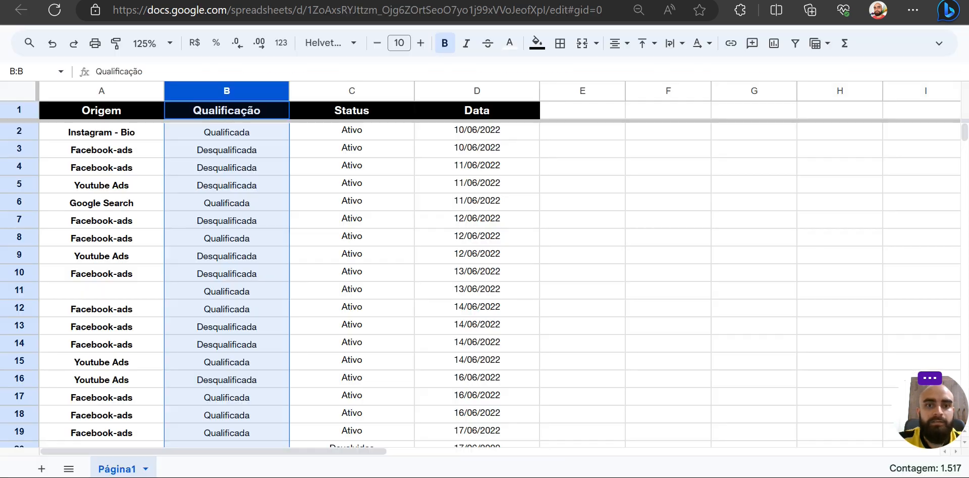
# - Compare the spreadsheet's lead rows with the 1 and 0 values in the report table and with the QUALIFICADOS scorecard
pyautogui.click(562, 139)
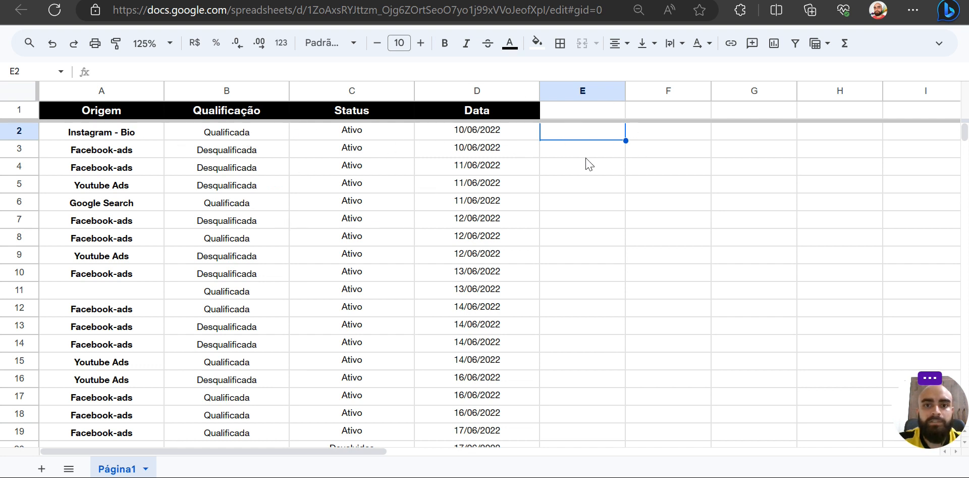
pyautogui.hotkey('ctrl', 'Tab')
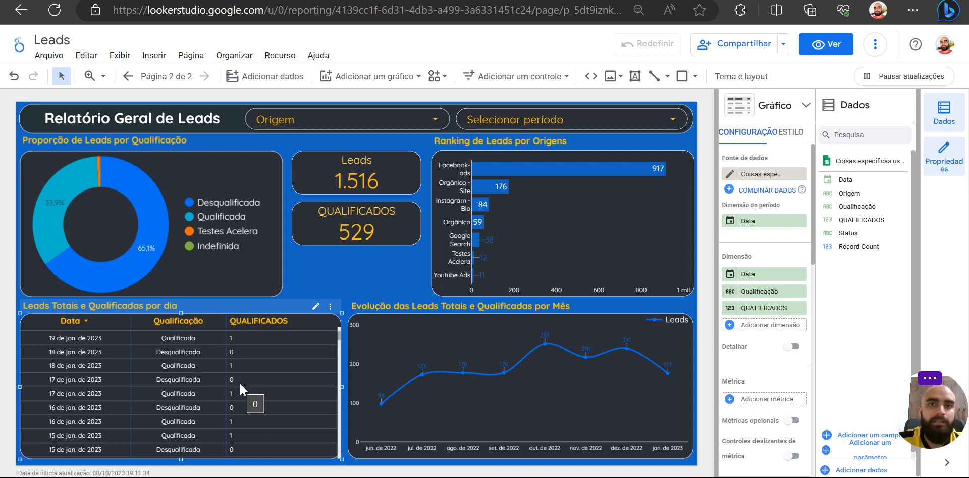
pyautogui.hotkey('ctrl', 'shift', 'Tab')
pyautogui.moveTo(116, 227); pyautogui.dragTo(502, 403)
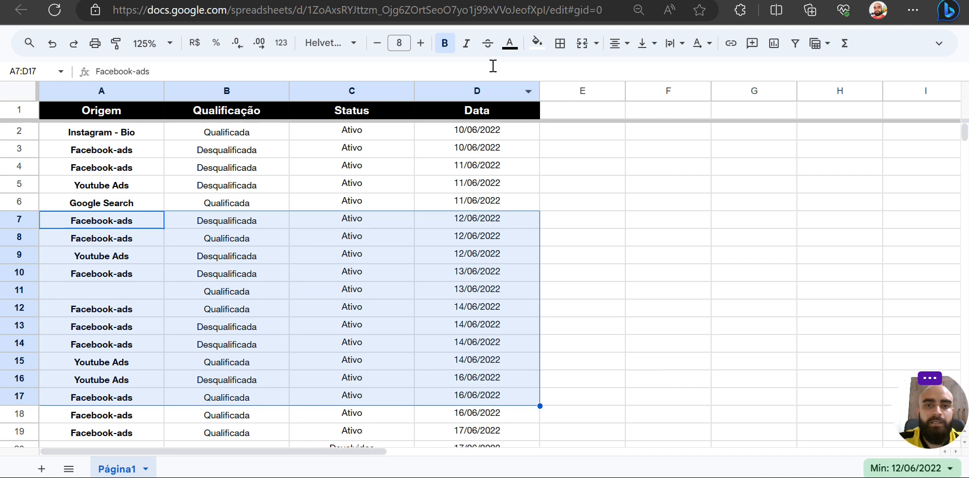
pyautogui.hotkey('ctrl', 'Tab')
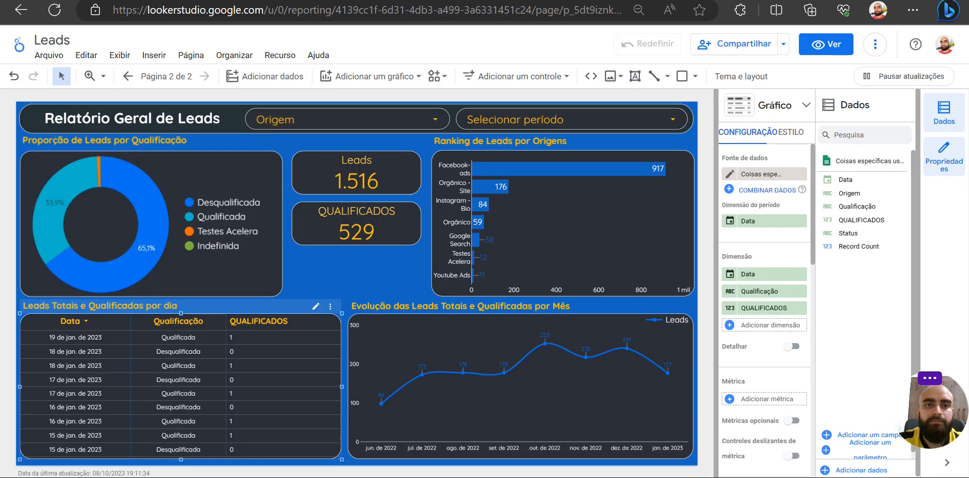
pyautogui.hotkey('ctrl', 'Tab')
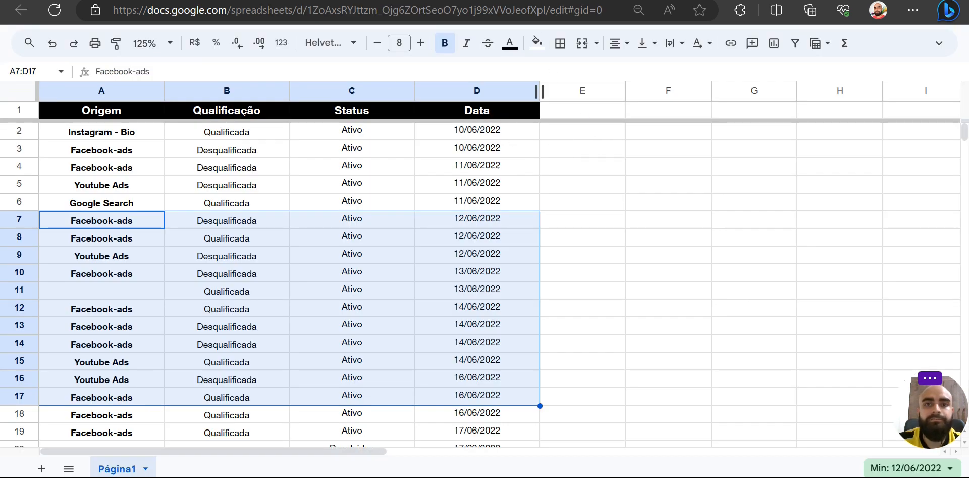
pyautogui.hotkey('ctrl', 'Tab')
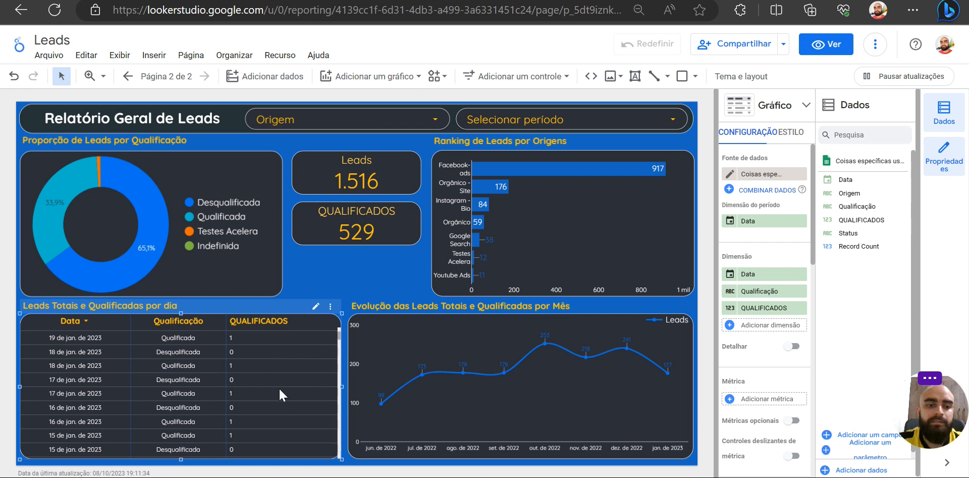
pyautogui.scroll(-8, 276, 389)
pyautogui.scroll(10, 276, 390)
pyautogui.scroll(-4, 276, 390)
pyautogui.scroll(-1, 276, 394)
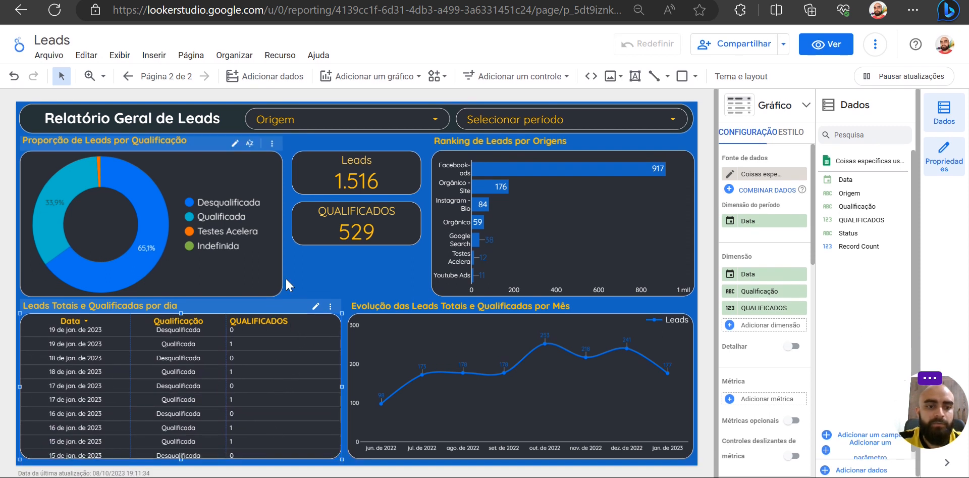
pyautogui.click(358, 229)
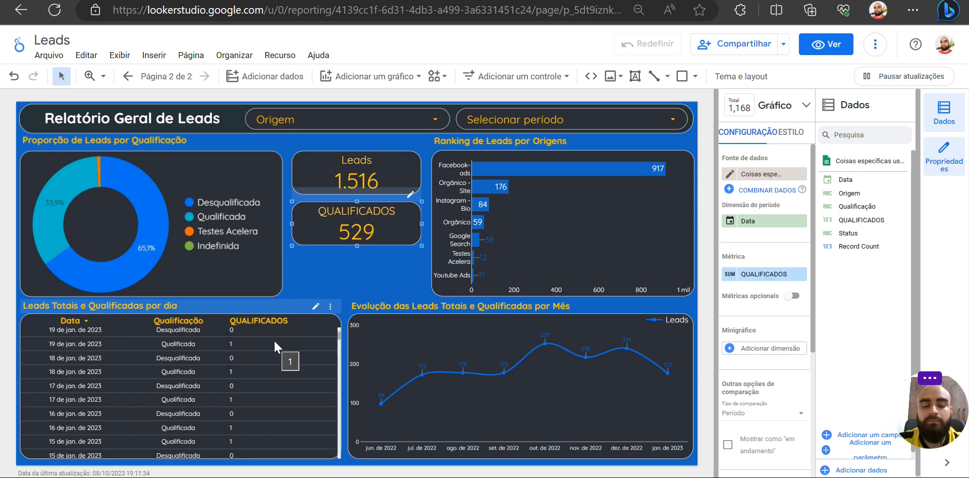
pyautogui.click(363, 256)
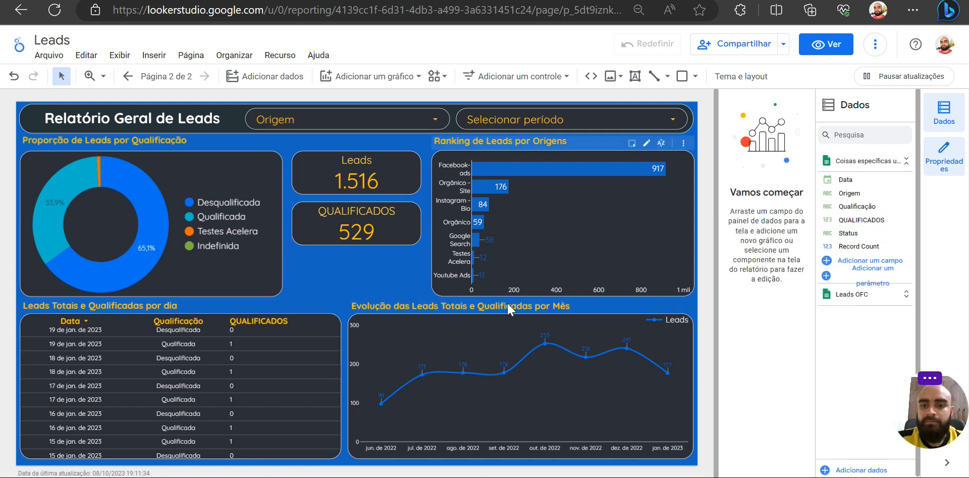
# - Remove the Qualificação and QUALIFICADOS dimensions from the Leads Totais e Qualificadas por dia table, leaving only Data
pyautogui.click(300, 427)
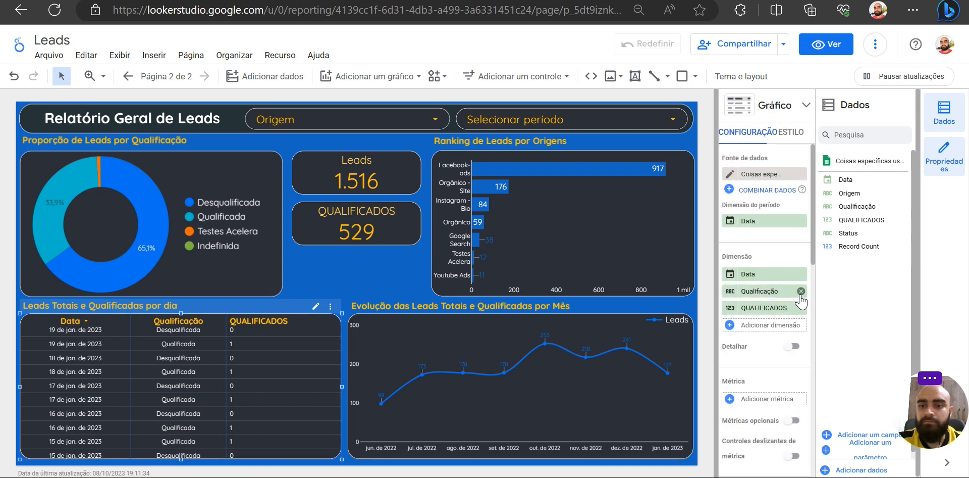
pyautogui.click(801, 292)
pyautogui.click(801, 292)
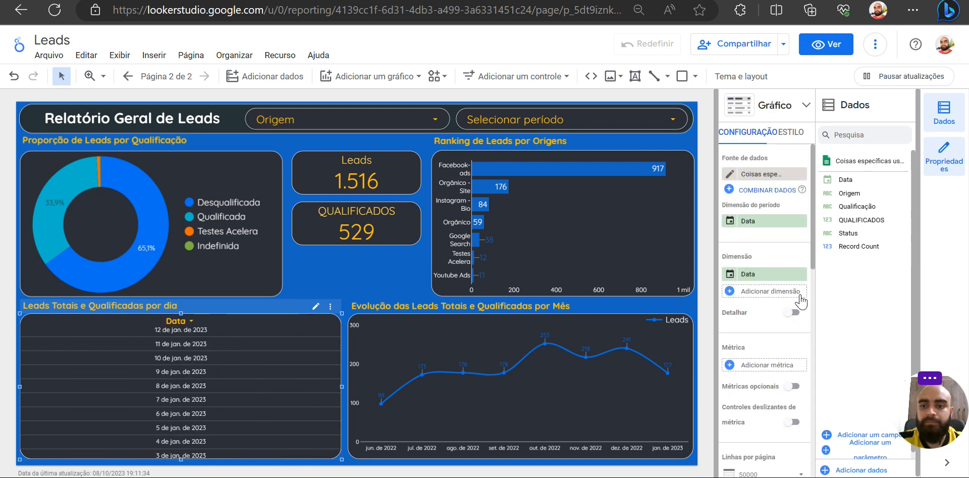
pyautogui.click(339, 283)
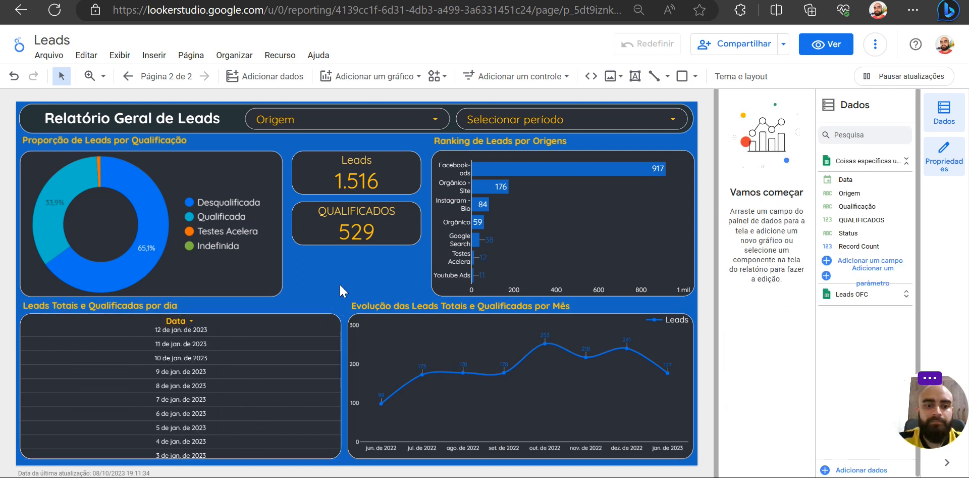
# - Add a calculated field named % QUALIFICAÇÃO to the Coisas específicas usando Looker Studio data source
pyautogui.click(826, 263)
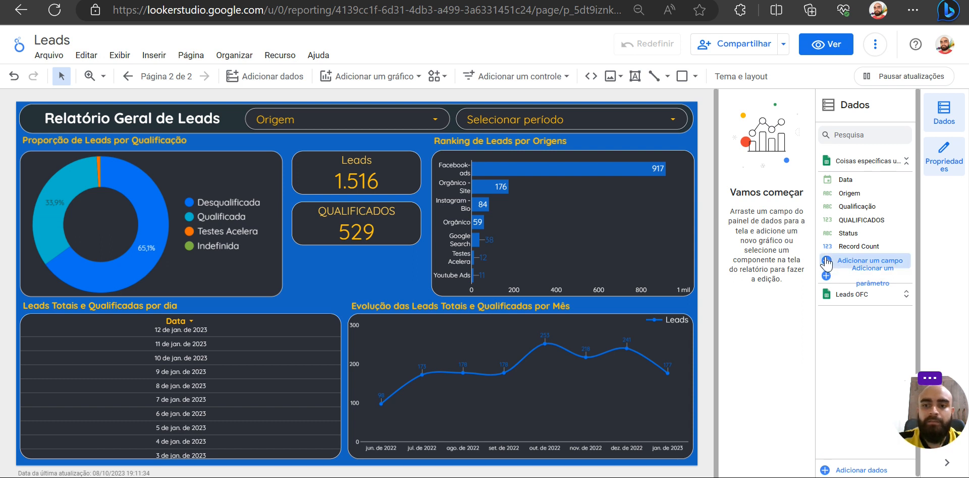
pyautogui.click(348, 319)
pyautogui.write('% QUALIFICAÇÃO')
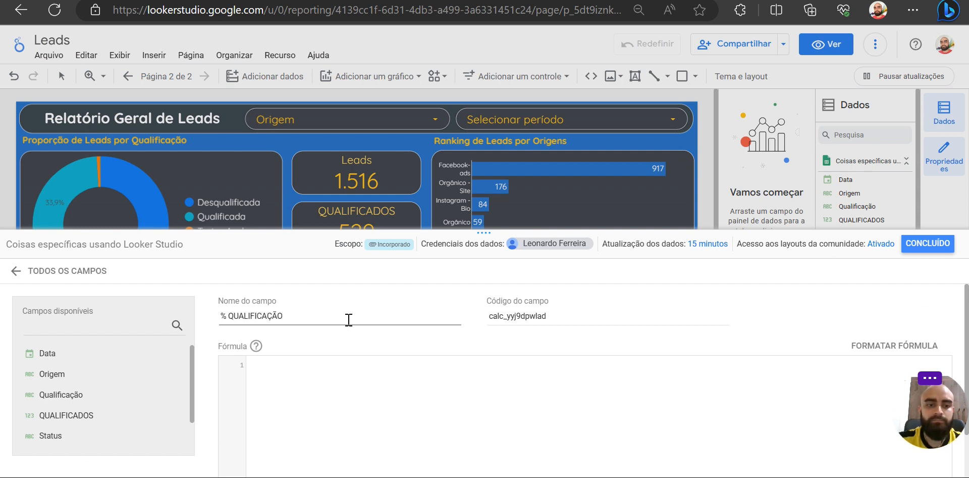
# - Enter the field's formula as SUM(QUALIFICADOS)/COUNT(Qualificação)
pyautogui.click(332, 352)
pyautogui.write('S')
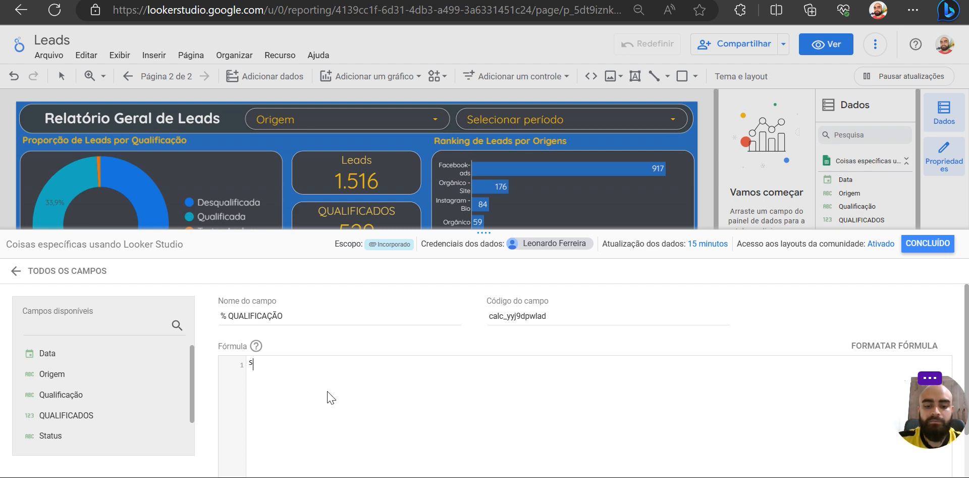
pyautogui.write('UM')
pyautogui.press('Return')
pyautogui.write('Q')
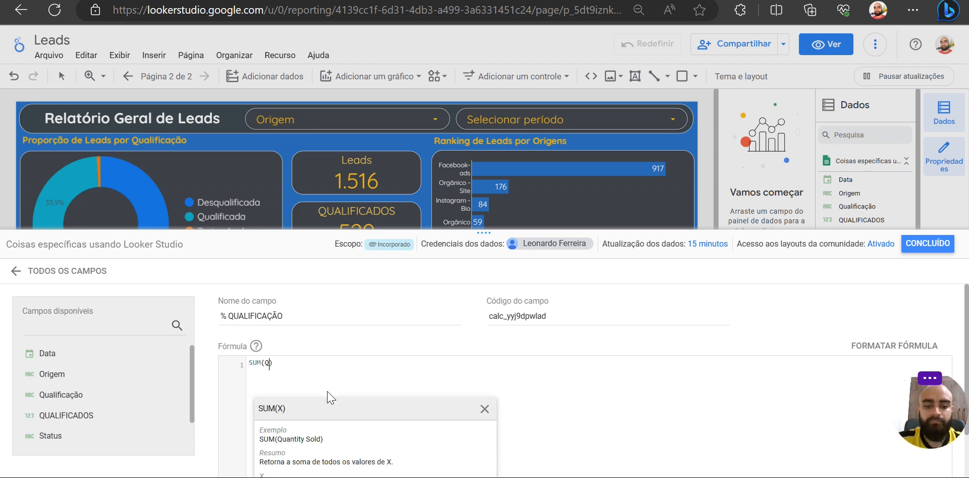
pyautogui.write('UA')
pyautogui.scroll(-1, 346, 399)
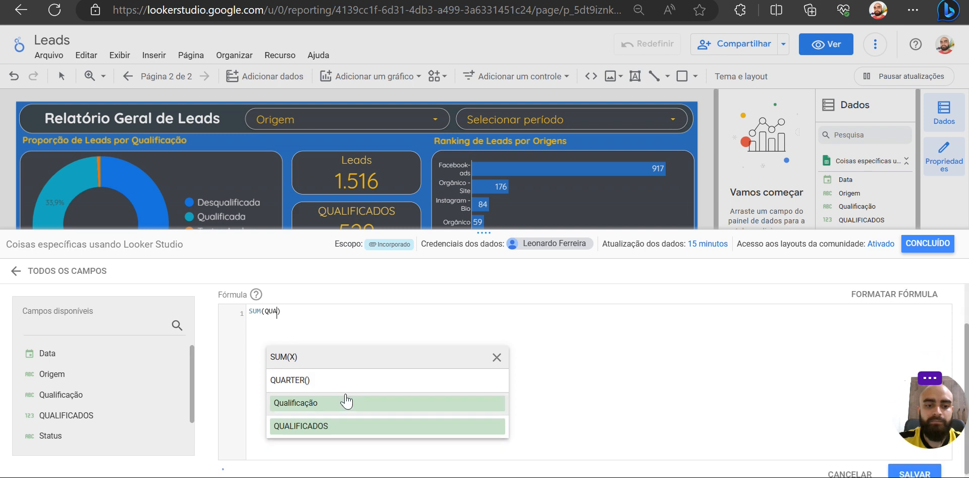
pyautogui.click(335, 427)
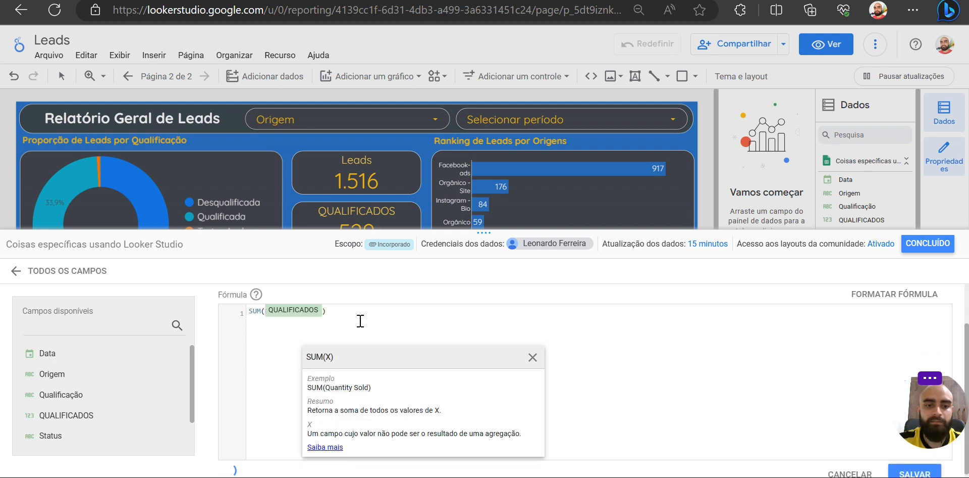
pyautogui.write('/')
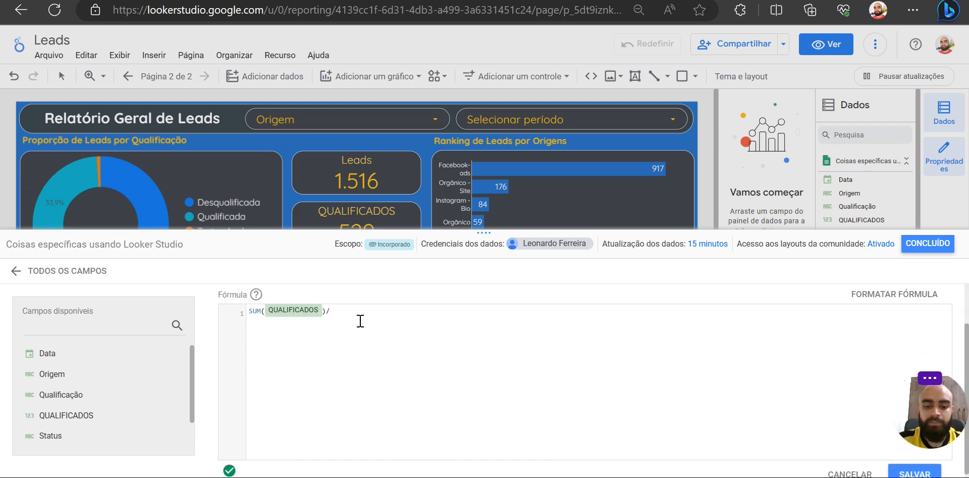
pyautogui.write('COUNT')
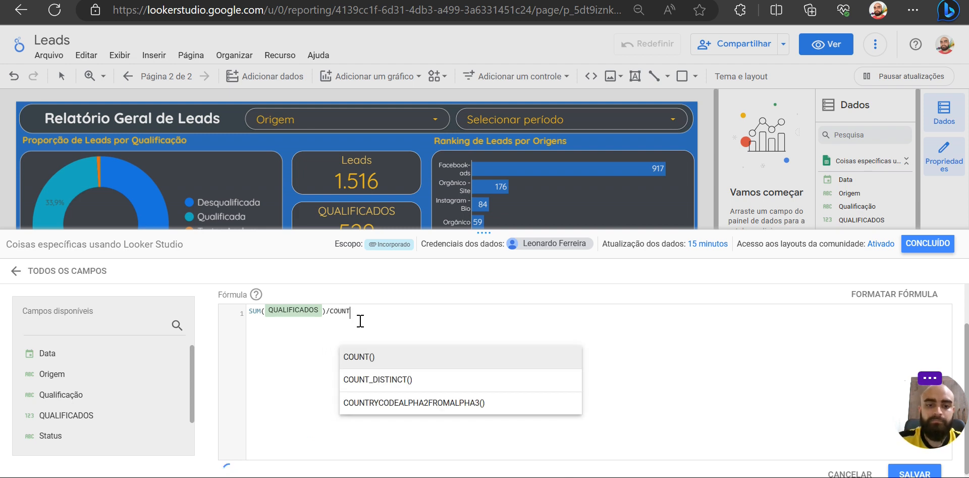
pyautogui.press('Return')
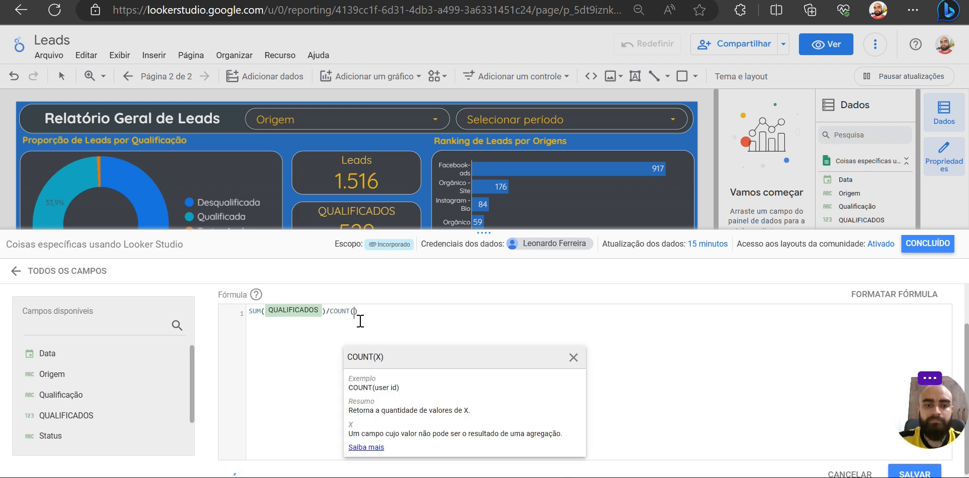
pyautogui.write('QUALI')
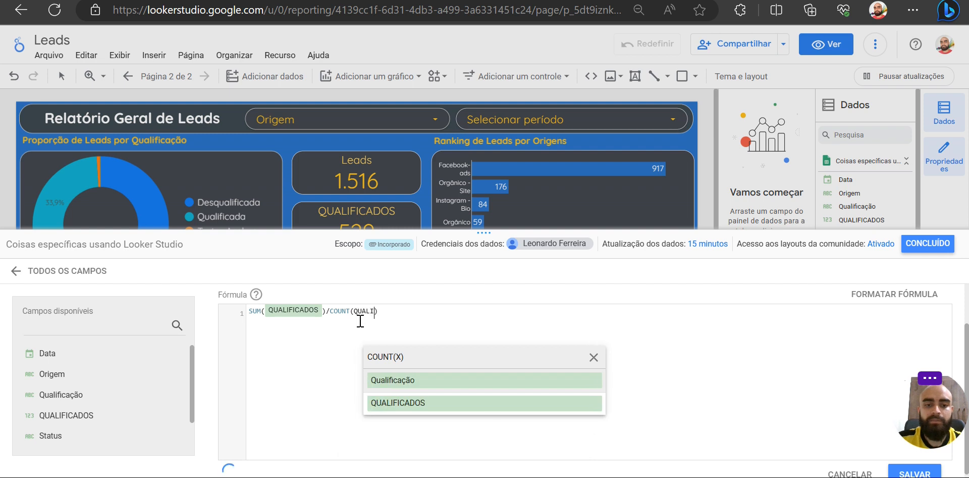
pyautogui.click(407, 380)
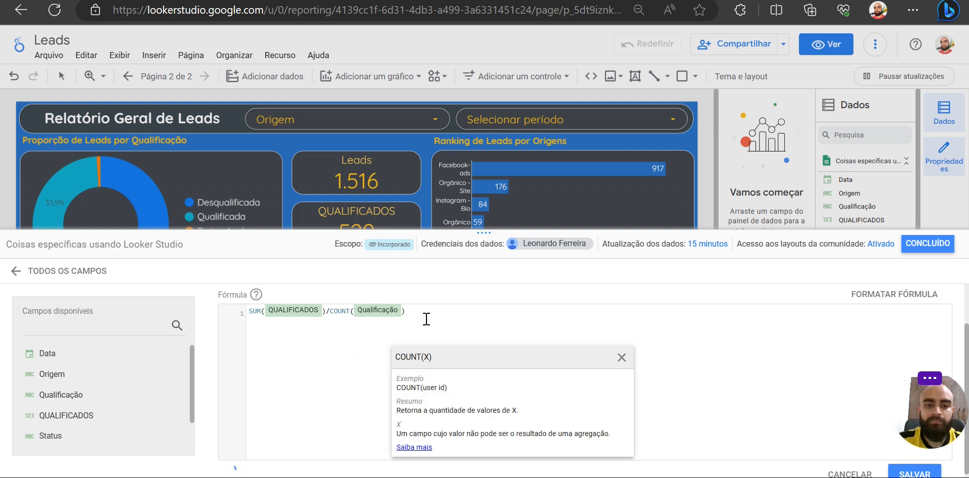
# - Examine the SUM and COUNT parts of the formula against the spreadsheet's Qualificação column, rows 2 to 16
pyautogui.moveTo(250, 311); pyautogui.dragTo(327, 310)
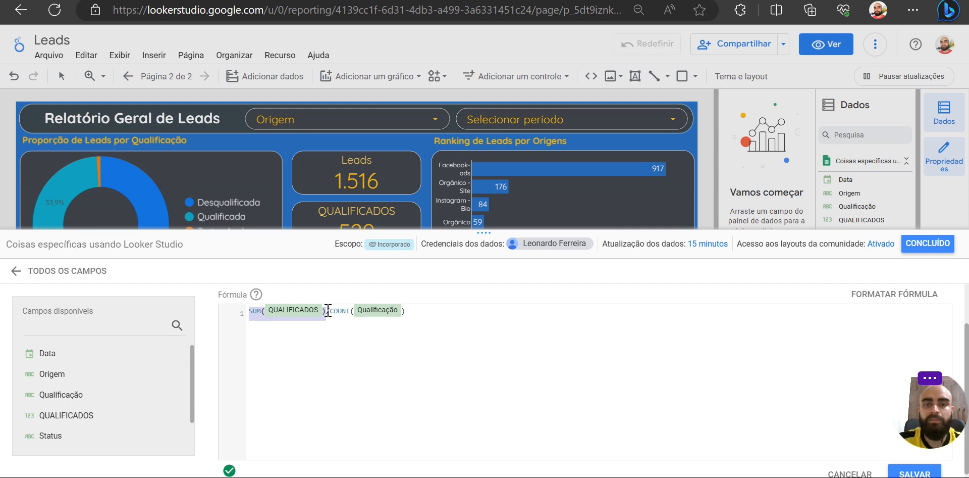
pyautogui.moveTo(416, 311); pyautogui.dragTo(331, 312)
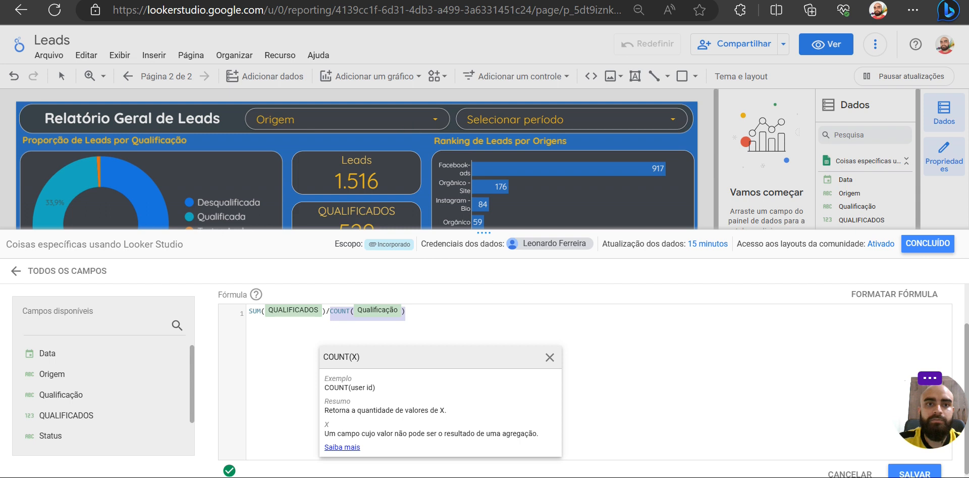
pyautogui.hotkey('ctrl', 'Tab')
pyautogui.moveTo(251, 132); pyautogui.dragTo(256, 379)
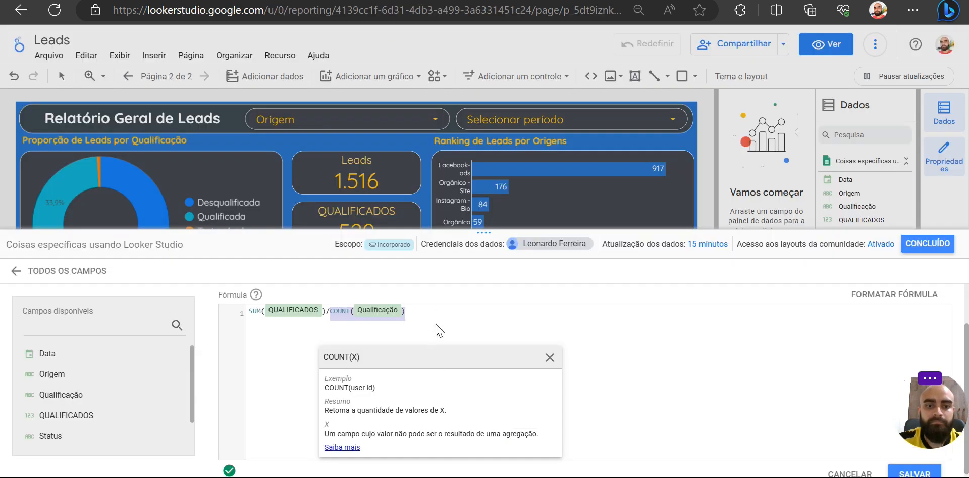
# - Save the % QUALIFICAÇÃO calculated field and close the data source editor
pyautogui.click(436, 324)
pyautogui.scroll(1, 437, 325)
pyautogui.scroll(-2, 709, 429)
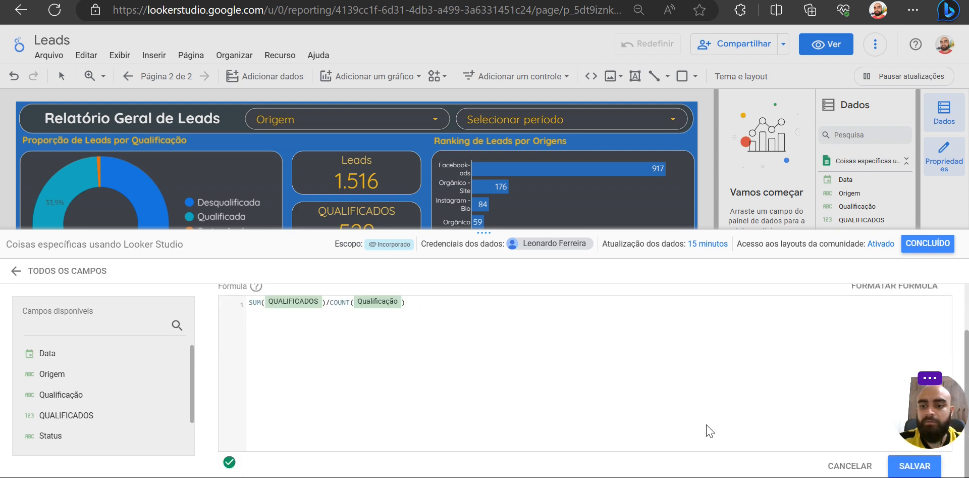
pyautogui.click(909, 467)
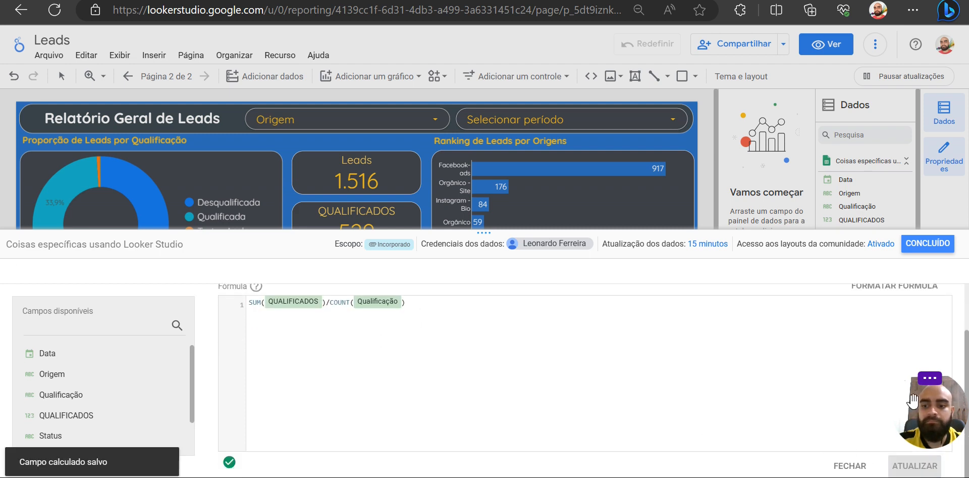
pyautogui.click(929, 244)
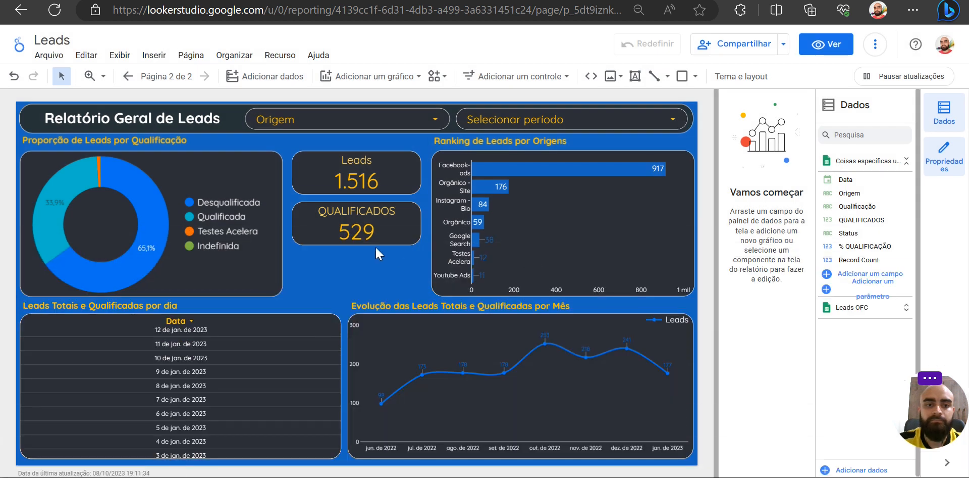
# - Duplicate the QUALIFICADOS scorecard, align the copy directly below the original, and replace its metric with % QUALIFICAÇÃO
pyautogui.hotkey('ctrl', 'c')
pyautogui.hotkey('ctrl', 'v')
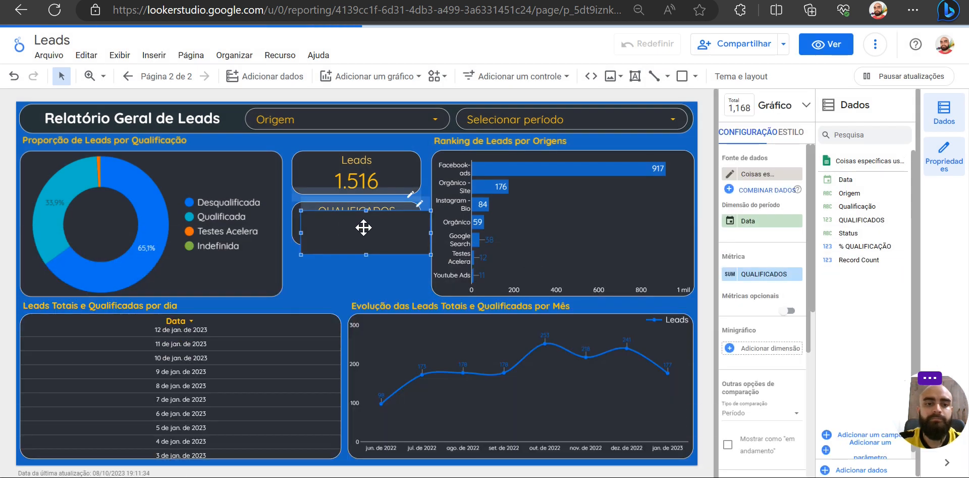
pyautogui.moveTo(364, 243); pyautogui.dragTo(352, 267)
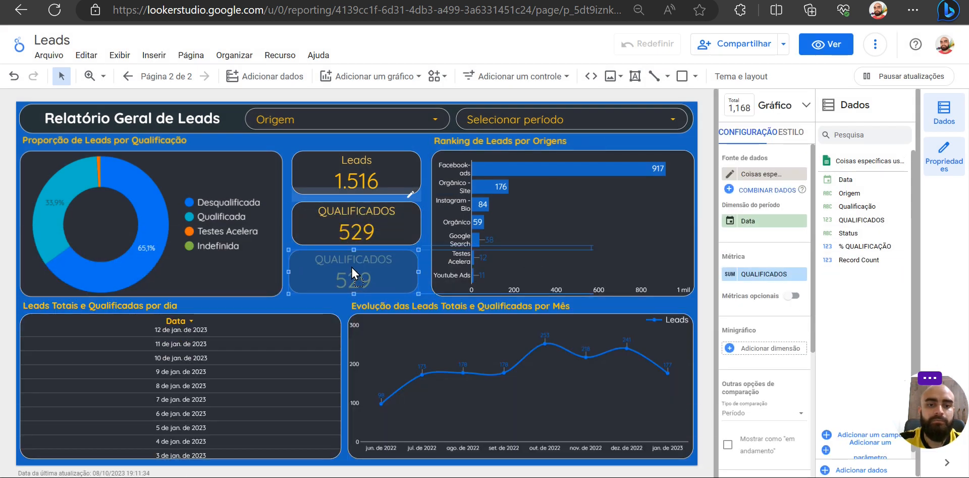
pyautogui.moveTo(352, 265); pyautogui.dragTo(355, 265)
pyautogui.moveTo(858, 246); pyautogui.dragTo(763, 282)
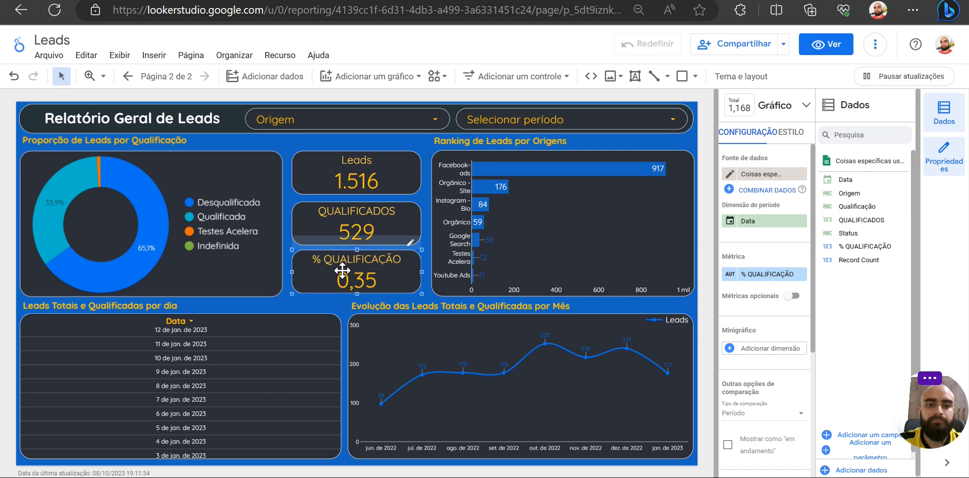
# - Set the % QUALIFICAÇÃO field's data type to Porcentagem in the Coisas específicas usando Looker Studio data source and return to the report
pyautogui.click(276, 55)
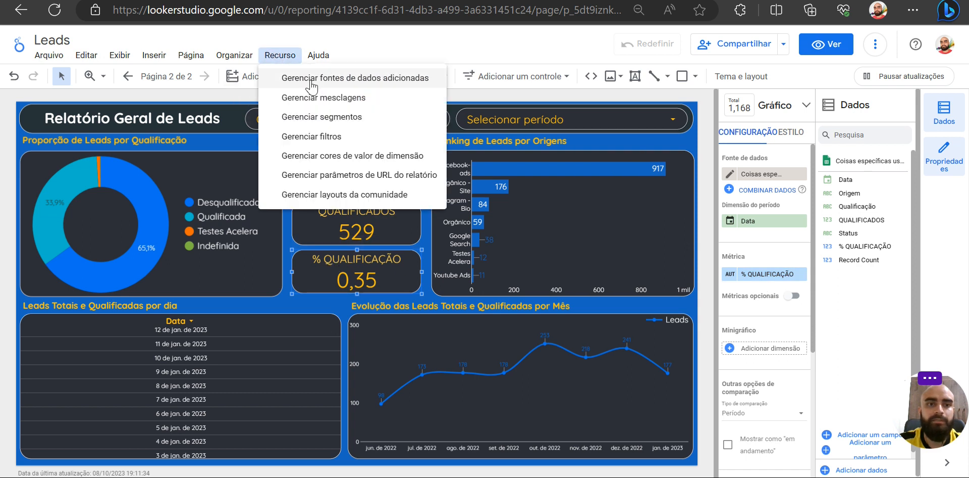
pyautogui.click(293, 72)
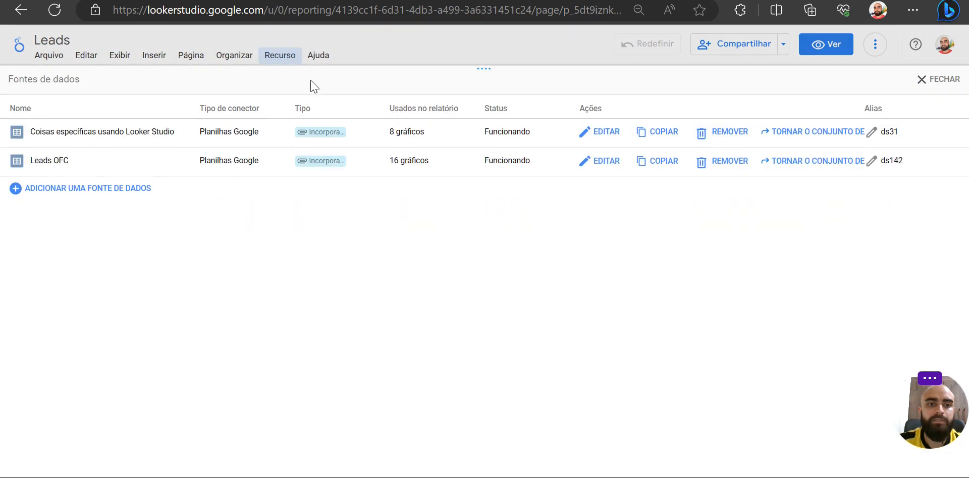
pyautogui.click(589, 132)
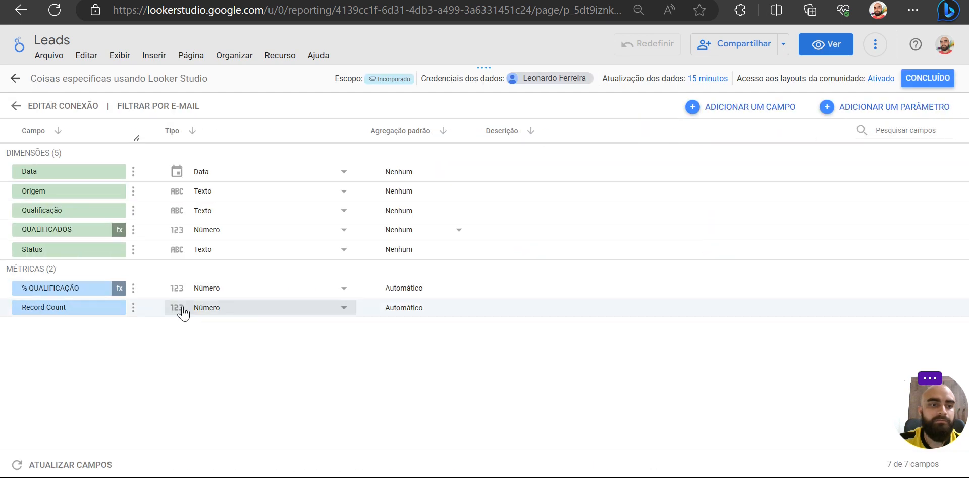
pyautogui.click(270, 289)
pyautogui.moveTo(253, 318)
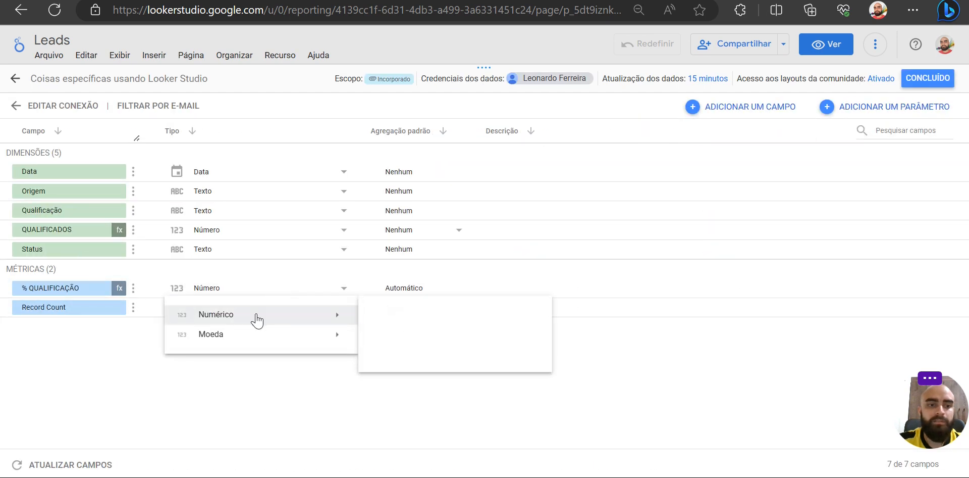
pyautogui.click(390, 335)
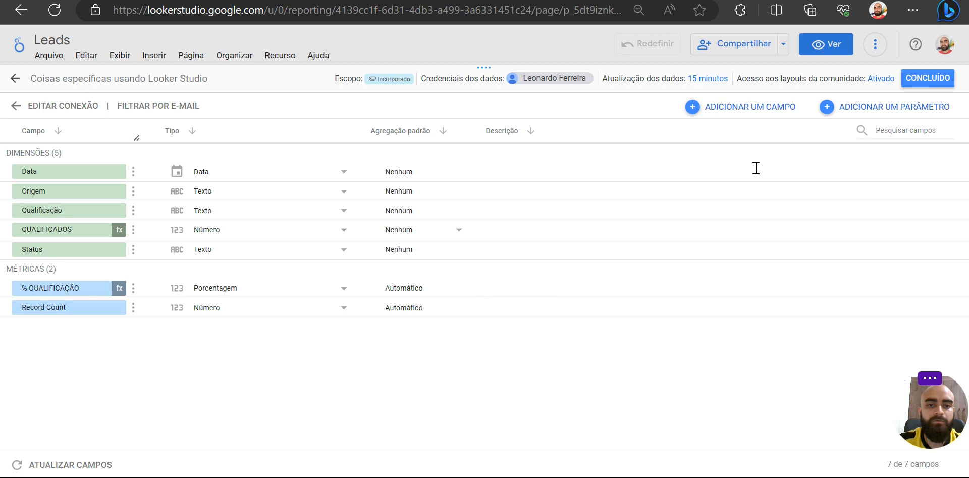
pyautogui.click(928, 79)
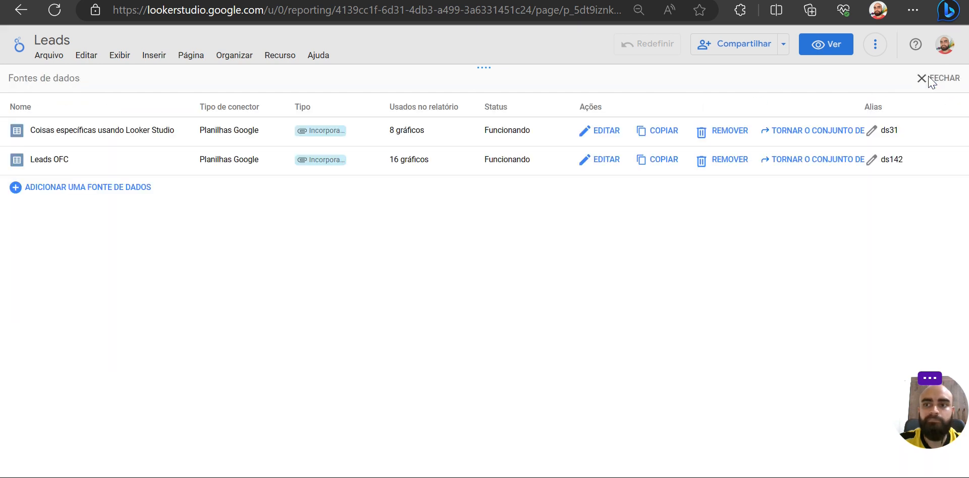
pyautogui.click(927, 81)
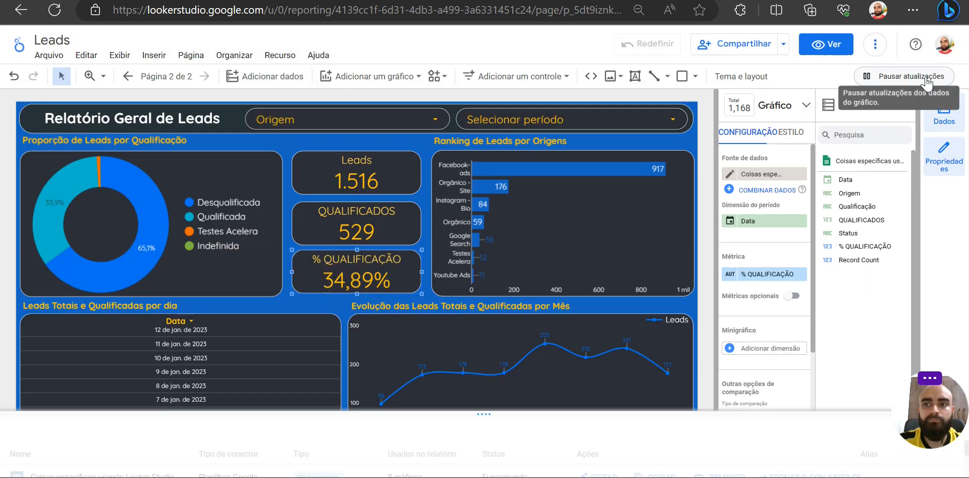
# - Add Record Count, renamed LEADS, followed by QUALIFICADOS and % QUALIFICAÇÃO as metrics to the table of leads per day on page 2
pyautogui.click(134, 75)
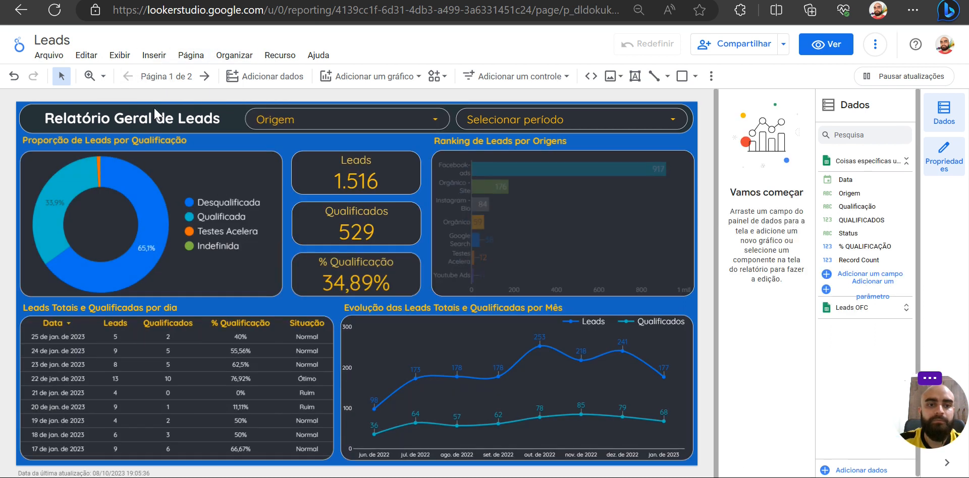
pyautogui.click(205, 77)
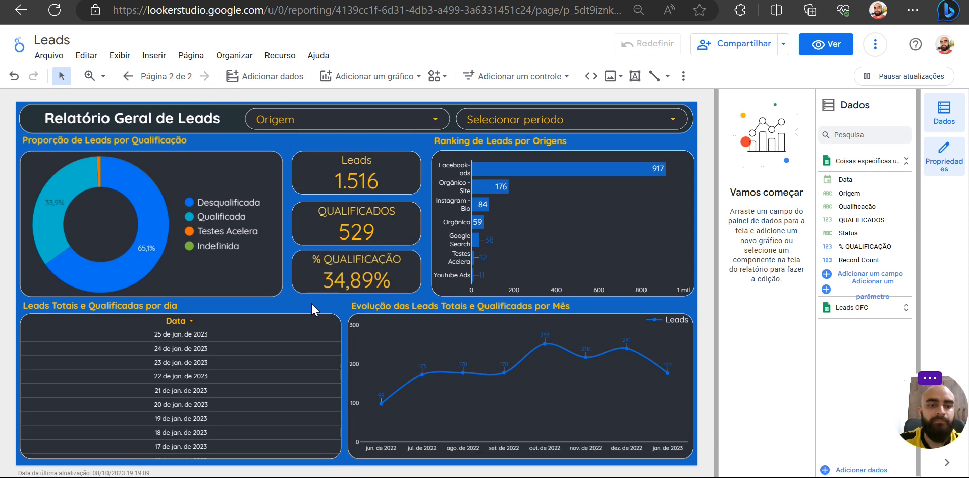
pyautogui.click(310, 355)
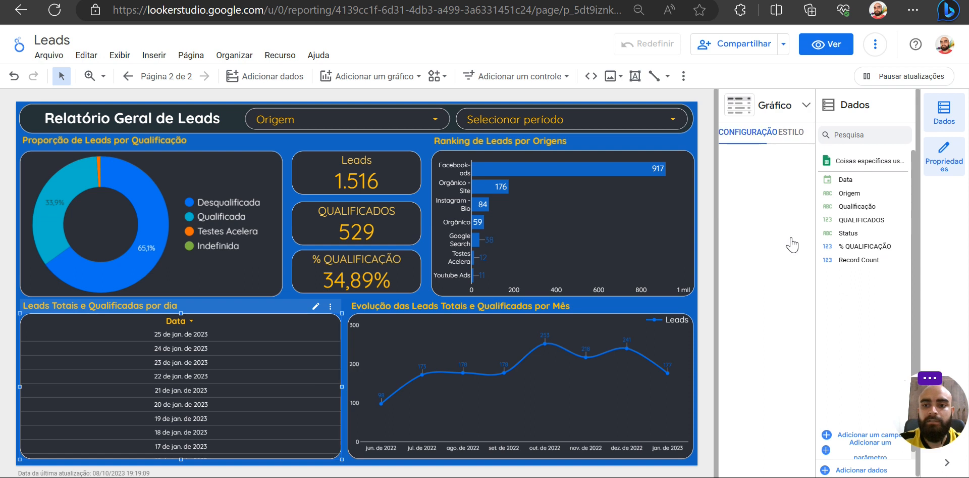
pyautogui.moveTo(840, 260); pyautogui.dragTo(760, 368)
pyautogui.scroll(-1, 760, 368)
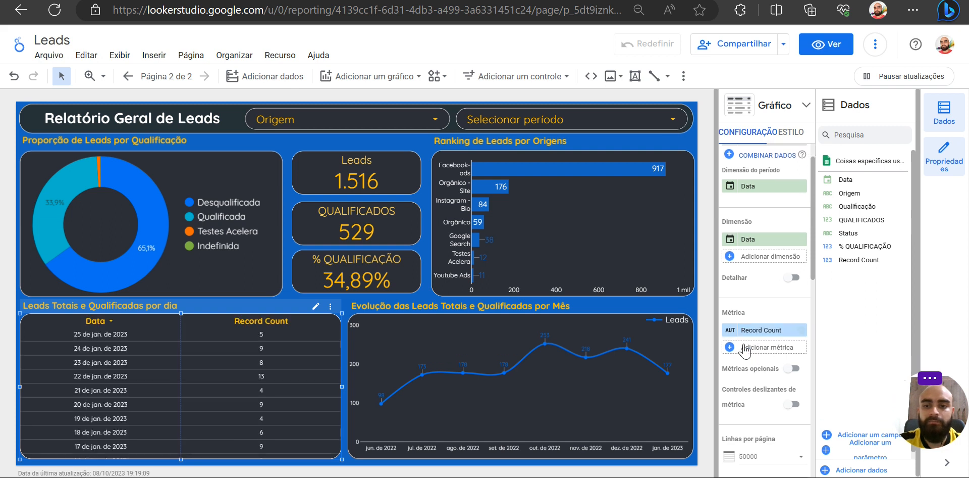
pyautogui.click(733, 330)
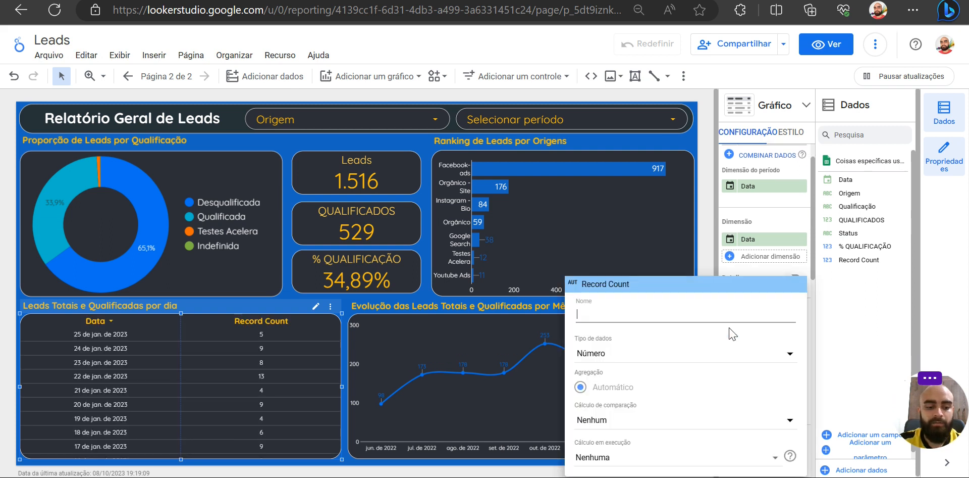
pyautogui.write('LEADS')
pyautogui.press('Return')
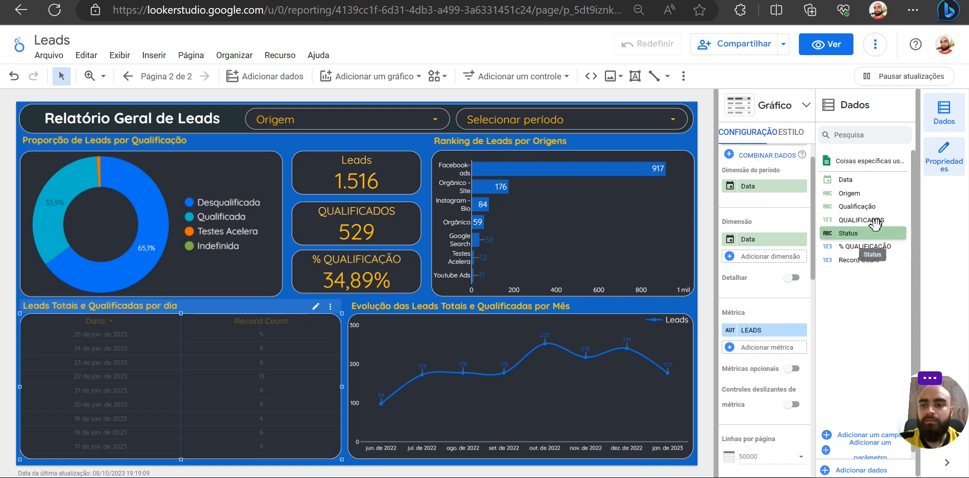
pyautogui.moveTo(866, 219); pyautogui.dragTo(780, 358)
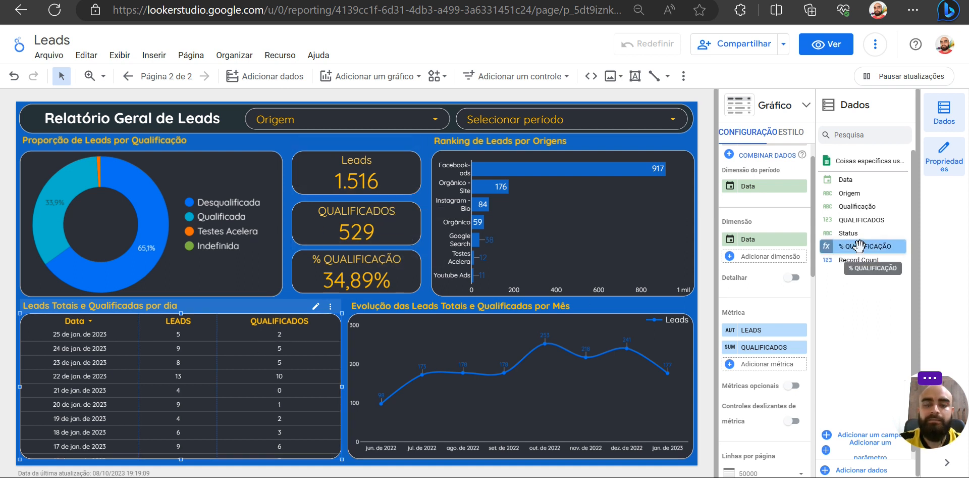
pyautogui.moveTo(859, 246); pyautogui.dragTo(768, 364)
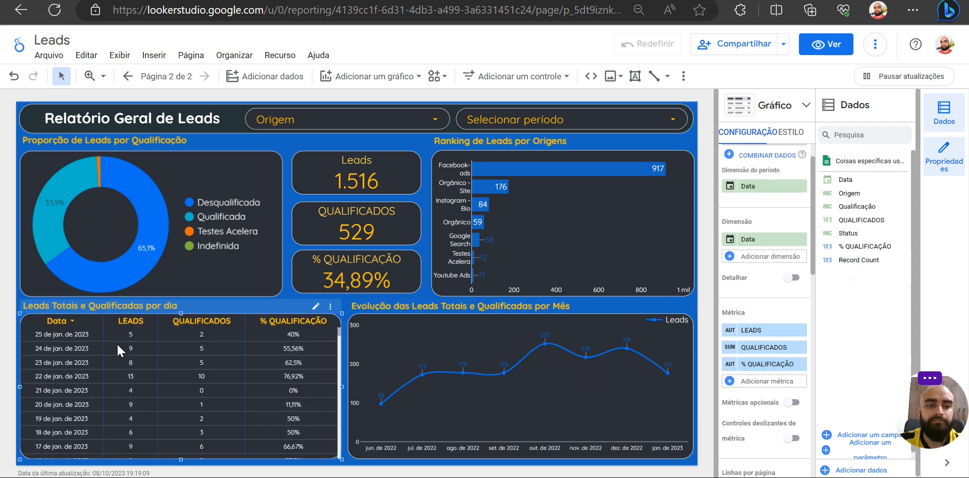
# - Examine the LEADS, QUALIFICADOS and % QUALIFICAÇÃO columns of the daily table from January 2023 back to July 2022
pyautogui.scroll(-1, 71, 382)
pyautogui.scroll(1, 71, 383)
pyautogui.click(371, 273)
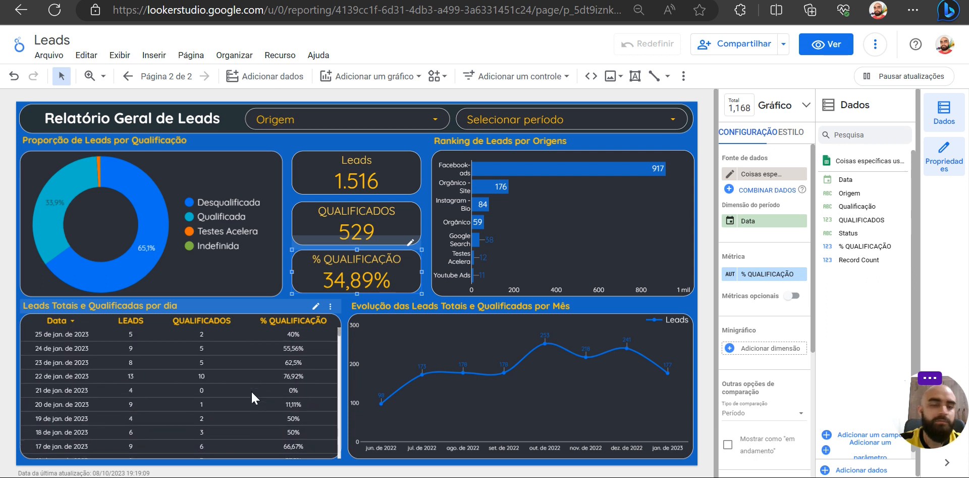
pyautogui.scroll(-20, 272, 389)
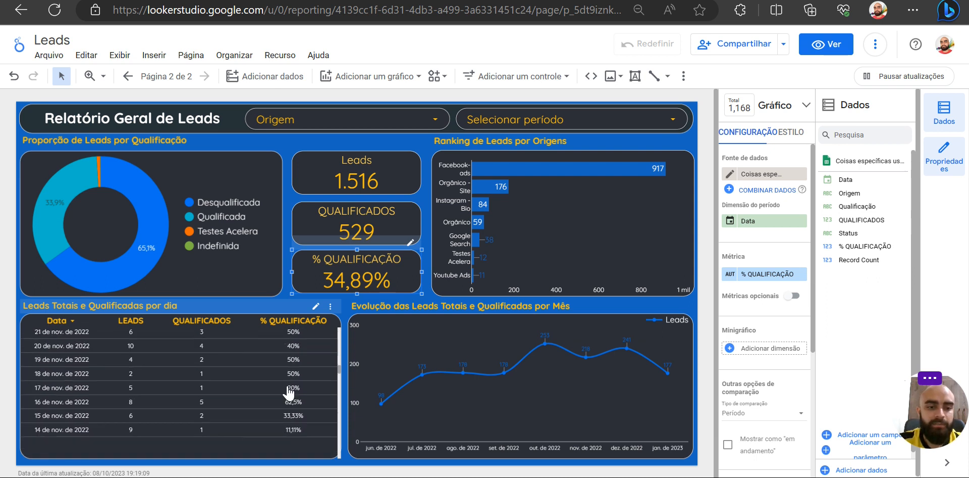
pyautogui.scroll(-13, 286, 384)
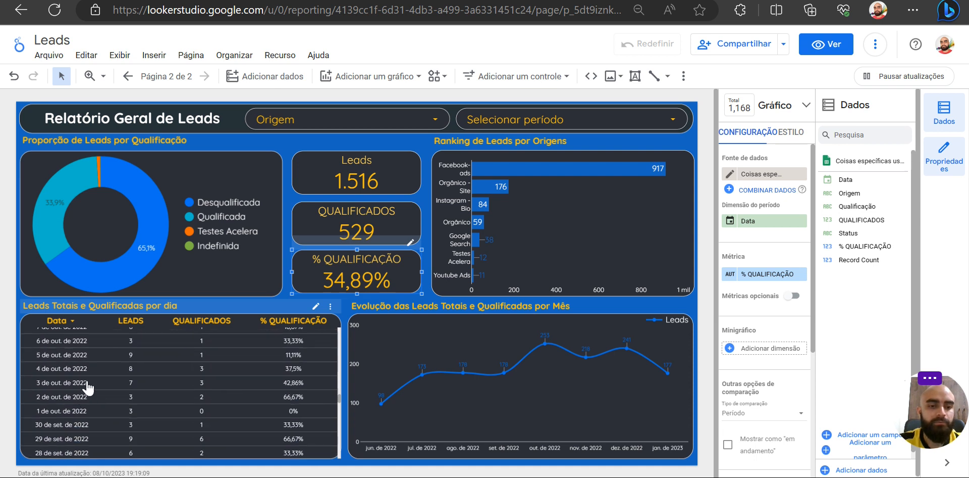
pyautogui.scroll(-20, 86, 379)
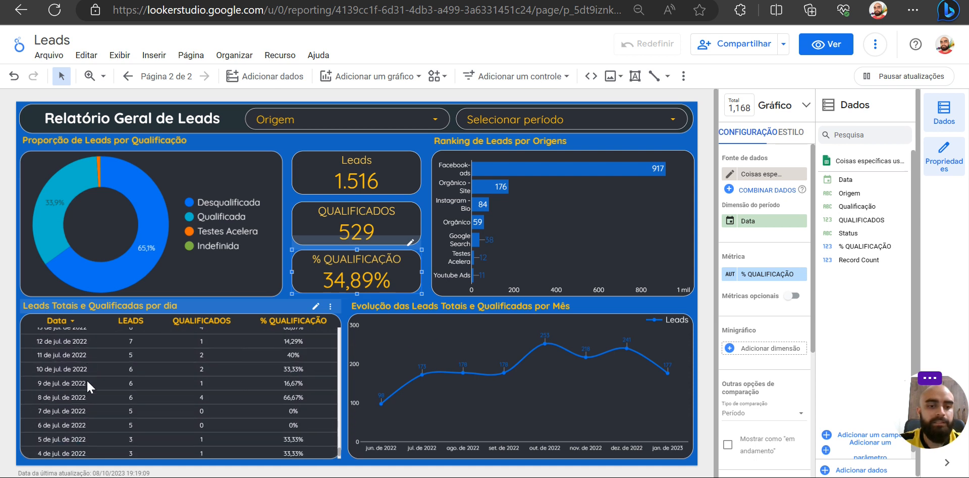
pyautogui.scroll(20, 86, 379)
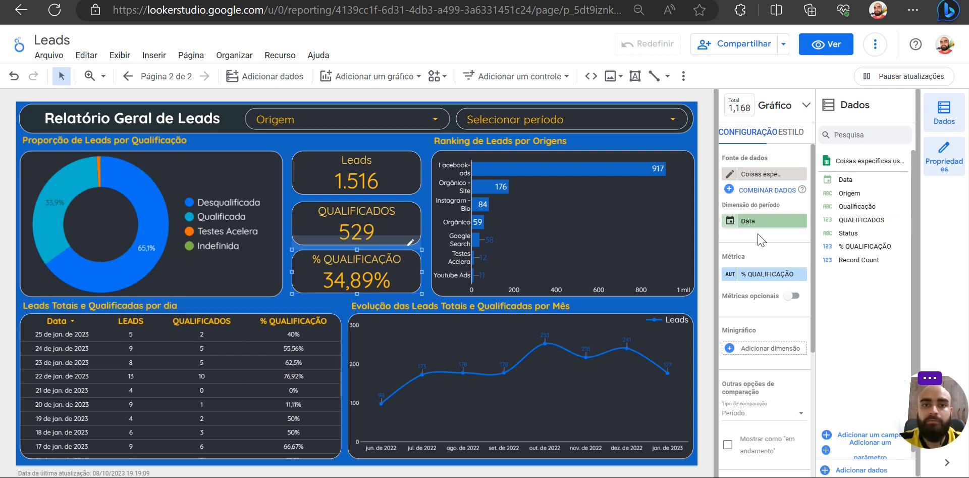
# - Start a new calculated field in the data source and name it SITUAÇÃO
pyautogui.click(831, 436)
pyautogui.click(317, 319)
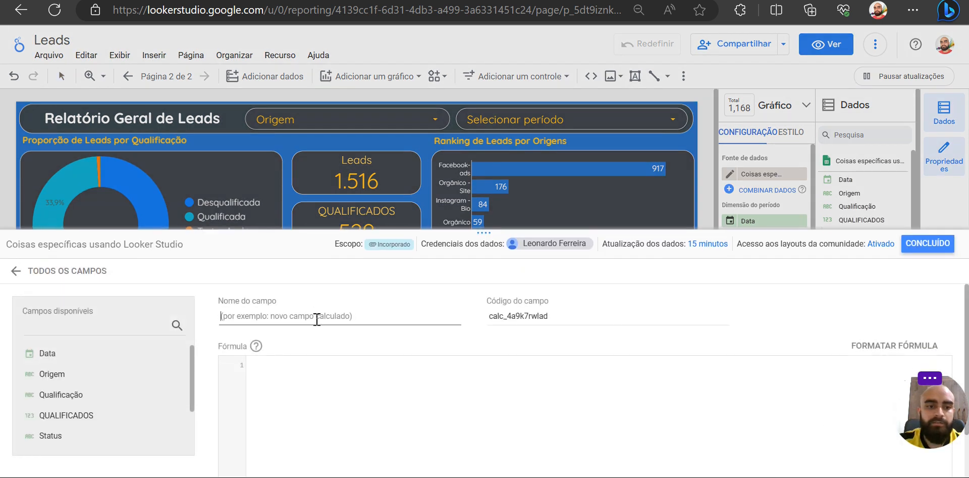
pyautogui.write('Sl')
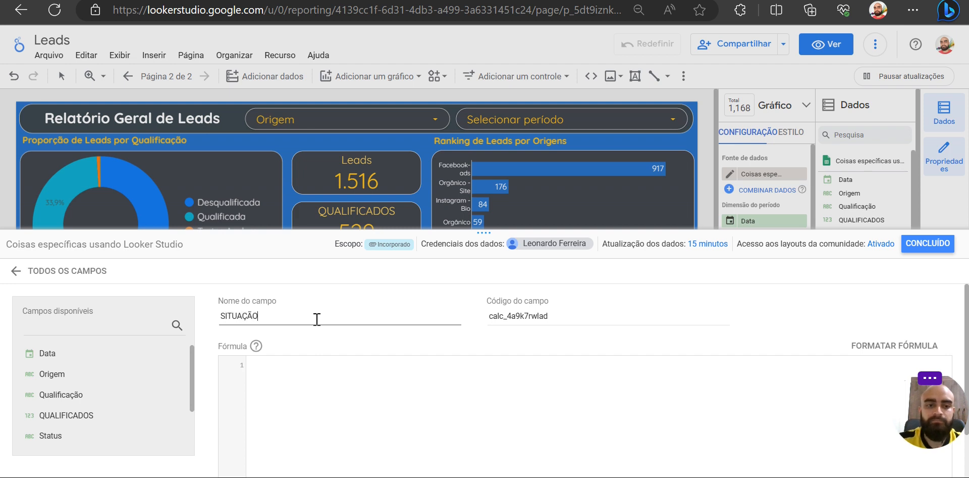
# - Begin the SITUAÇÃO formula with CASE and the condition WHEN % QUALIFICAÇÃO <= 0.5 THEN 'RUIM' on the second line
pyautogui.click(321, 371)
pyautogui.write('CASE ')
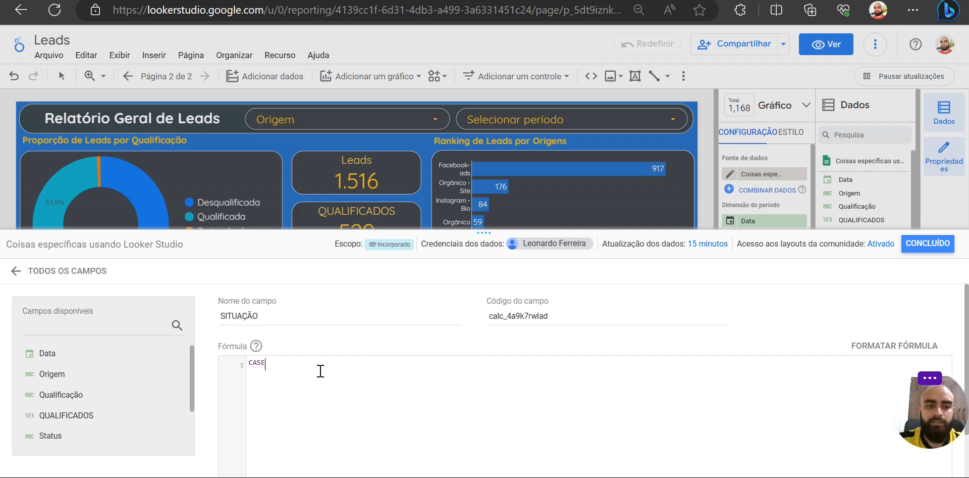
pyautogui.write('WHEN ')
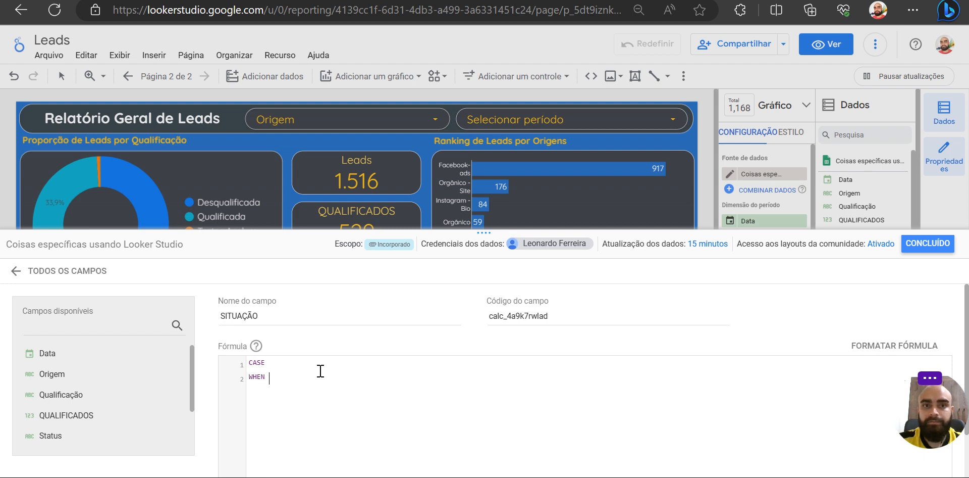
pyautogui.write('%')
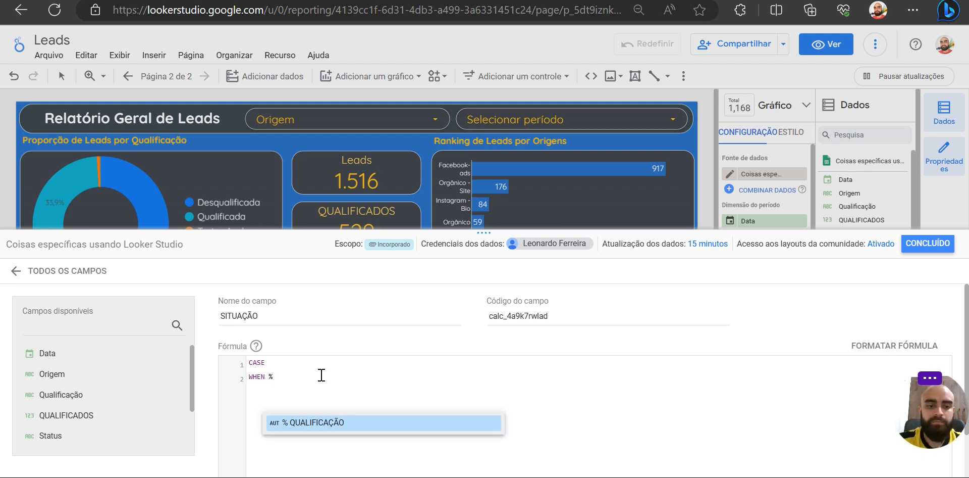
pyautogui.click(324, 422)
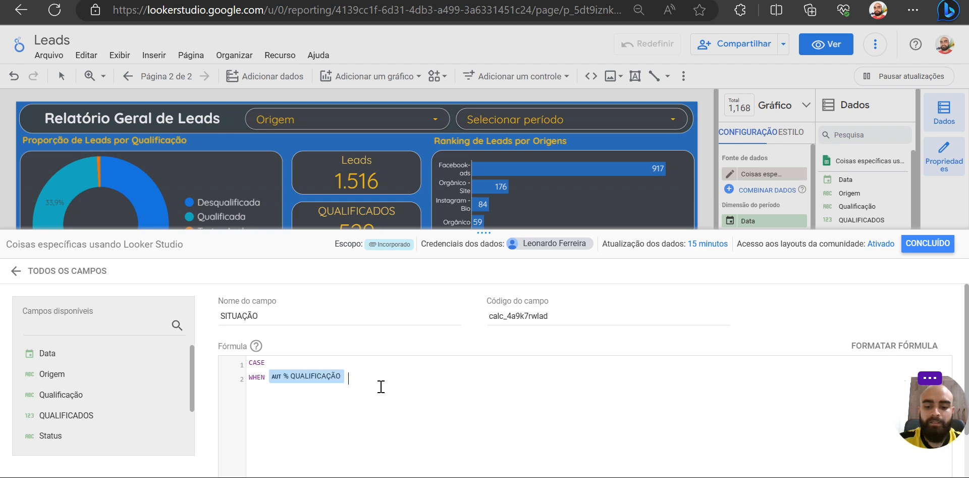
pyautogui.write('<= 0.')
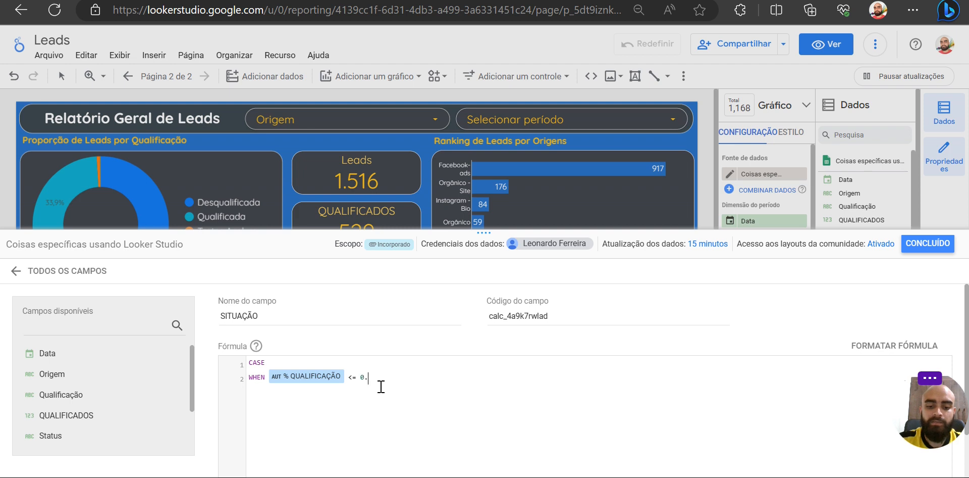
pyautogui.write('5 ')
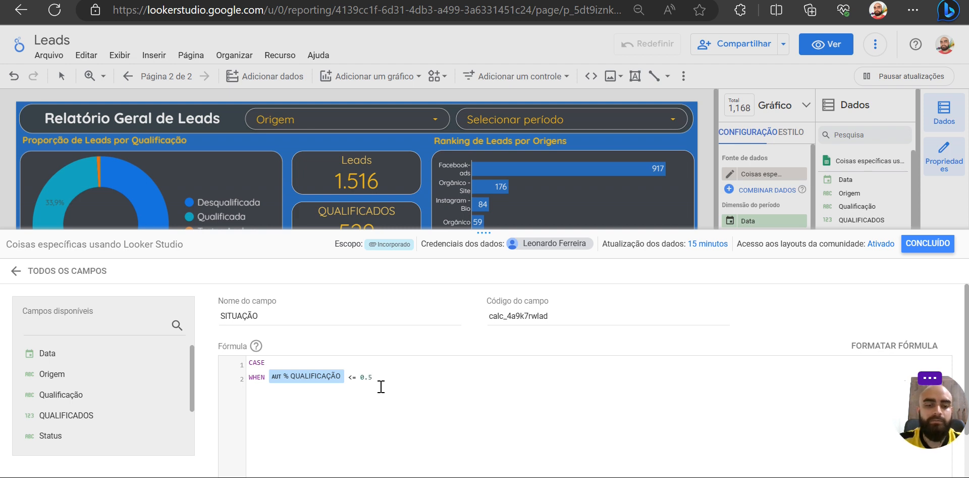
pyautogui.write("THEN 'RUIM' ")
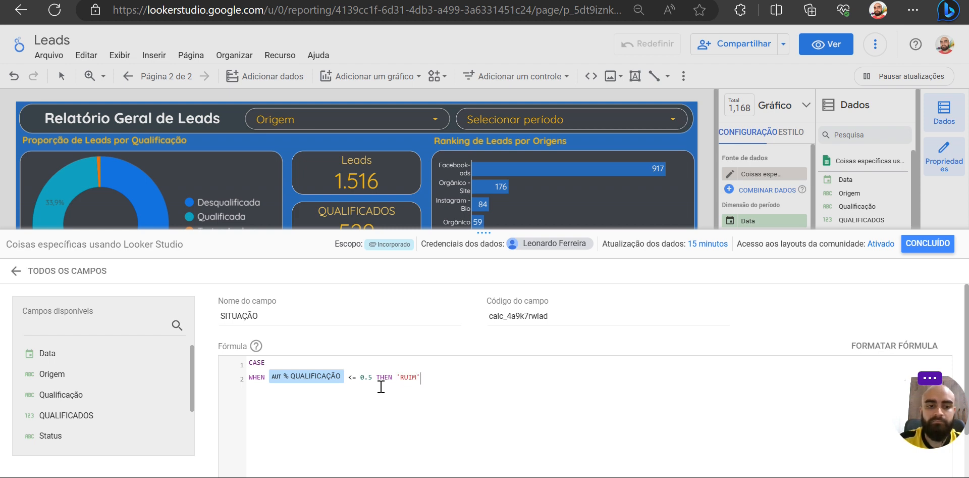
pyautogui.write('ELSE B')
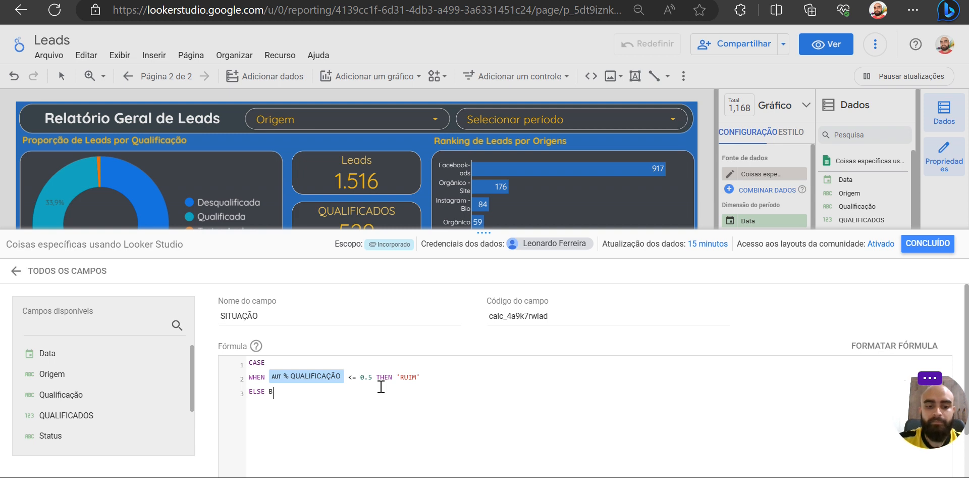
pyautogui.press('BackSpace')
pyautogui.write("'BOM' ")
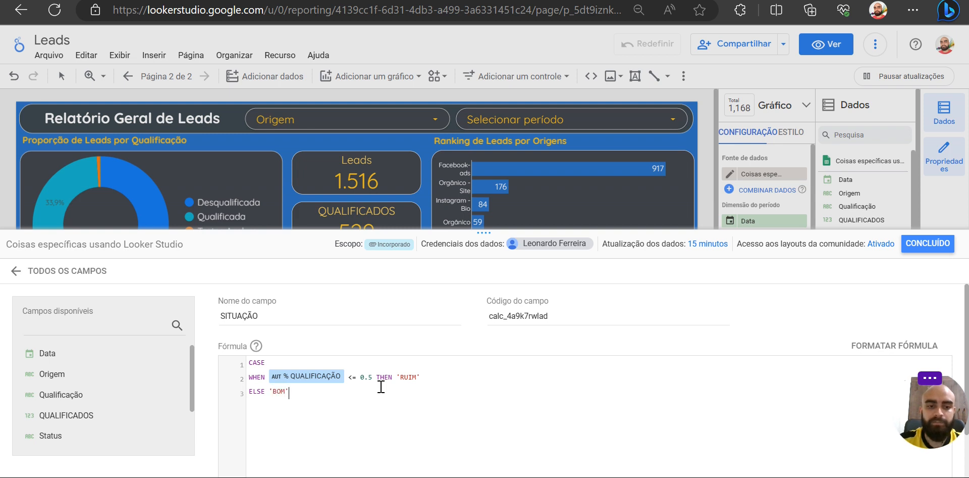
pyautogui.write('END')
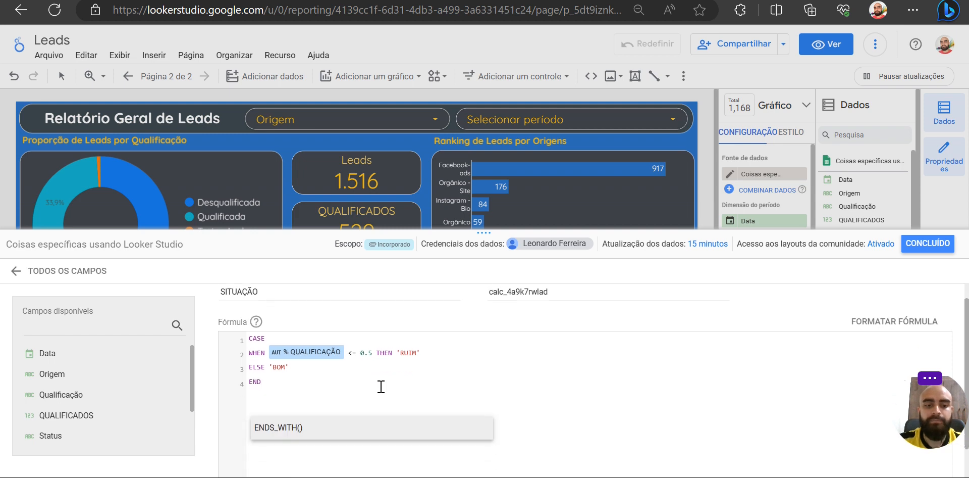
# - Complete the formula with ELSE 'BOM' and END, save the SITUAÇÃO field and close the data source editor
pyautogui.scroll(-1, 381, 389)
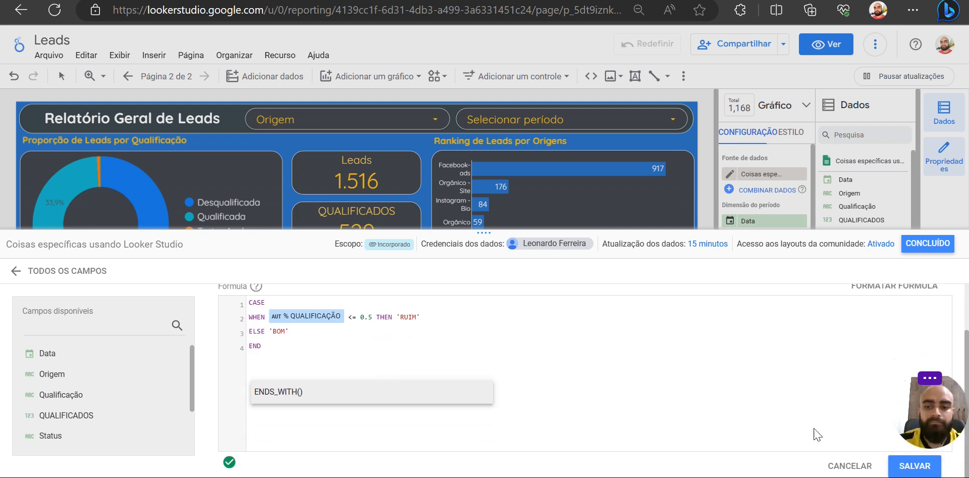
pyautogui.click(910, 465)
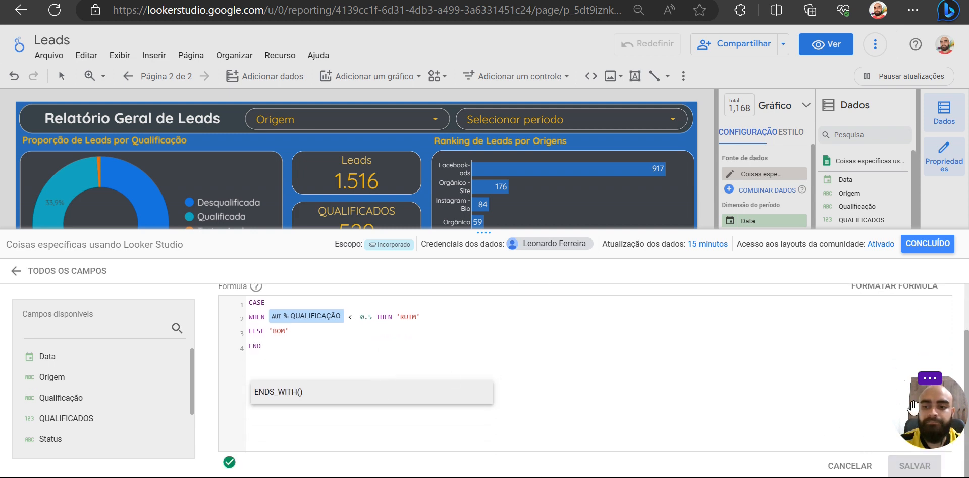
pyautogui.click(922, 248)
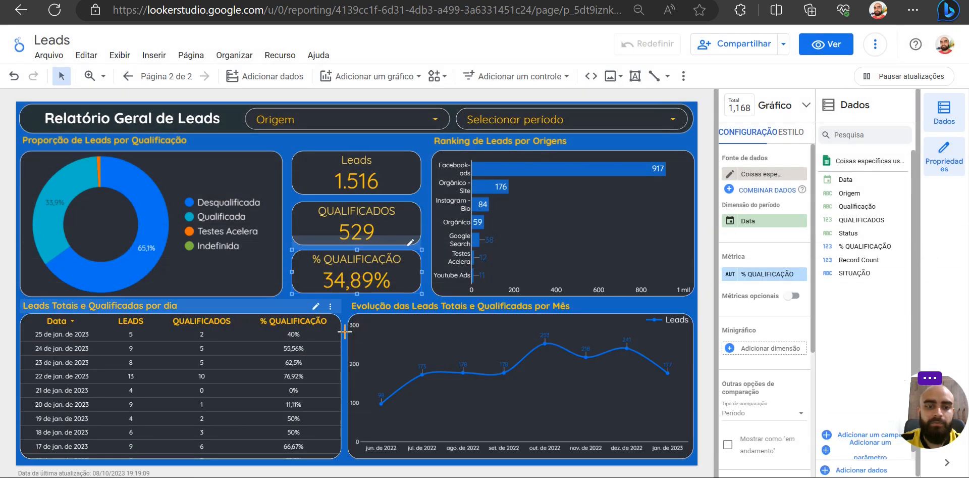
# - Add the SITUAÇÃO field as a metric to the daily leads table, after % QUALIFICAÇÃO
pyautogui.click(338, 331)
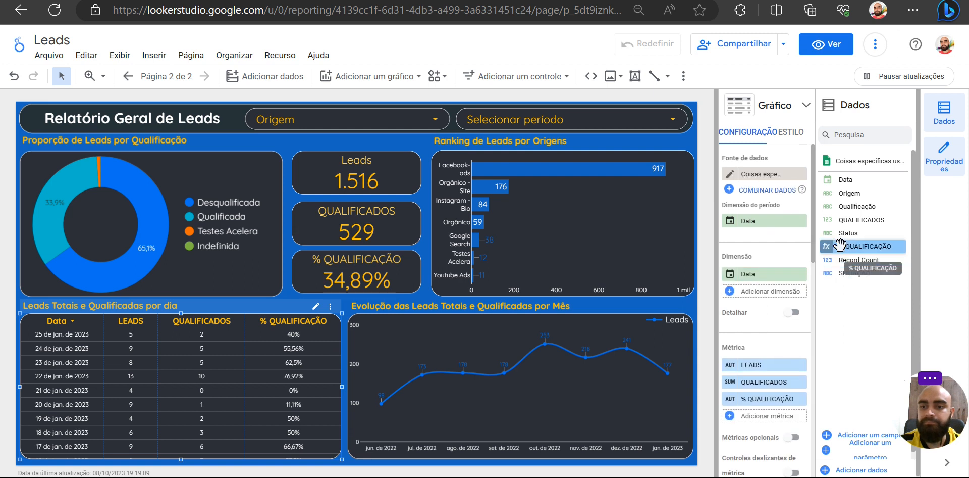
pyautogui.moveTo(864, 269); pyautogui.dragTo(765, 415)
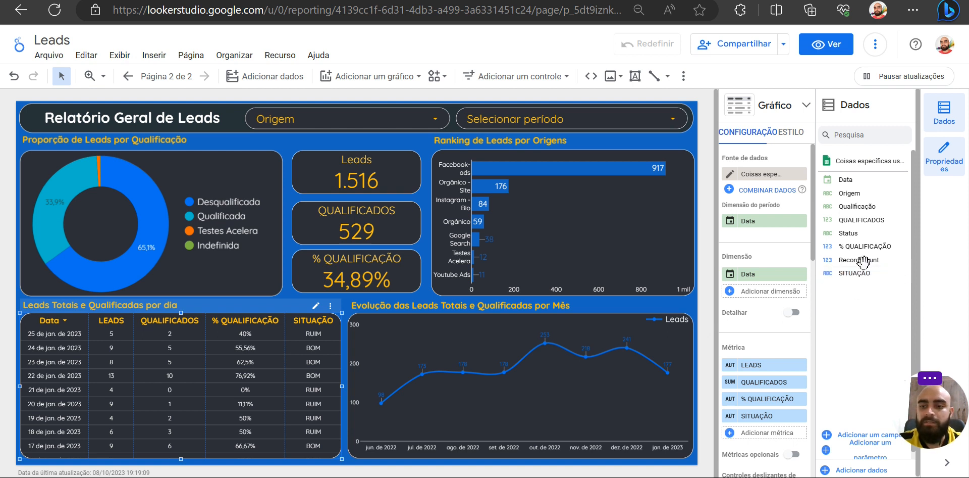
# - Open the SITUAÇÃO field's formula and set the 'RUIM' condition's limit to 0.3
pyautogui.click(826, 273)
pyautogui.click(431, 317)
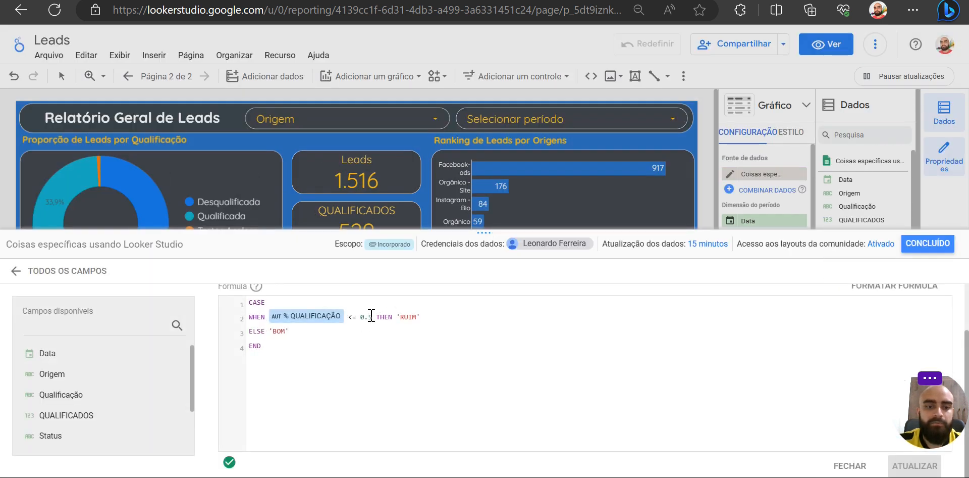
pyautogui.click(371, 317)
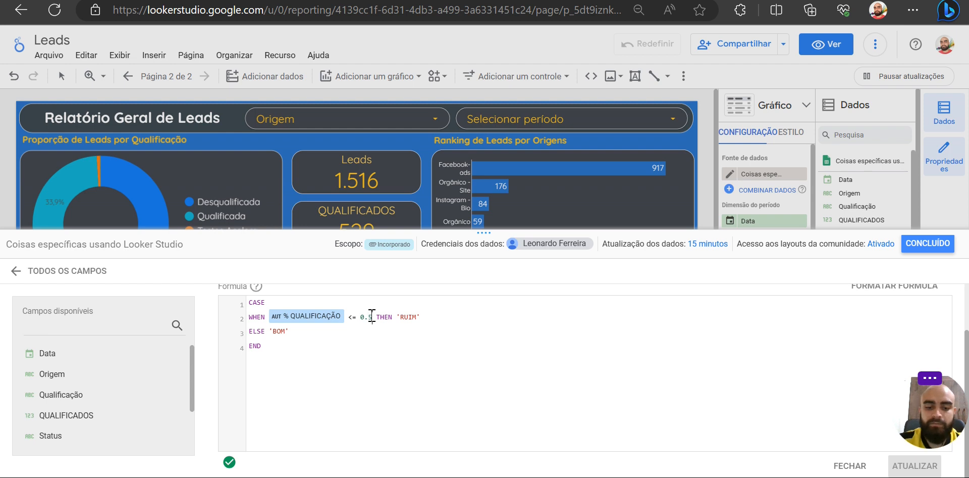
pyautogui.press('BackSpace')
pyautogui.write('3')
# - Insert a new line below the 'RUIM' condition and begin a second WHEN condition with the % QUALIFICAÇÃO field
pyautogui.press('Right')
pyautogui.press('Right')
pyautogui.press('Right')
pyautogui.press('Right')
pyautogui.press('Right')
pyautogui.press('Right')
pyautogui.press('Right')
pyautogui.press('Right')
pyautogui.press('Return')
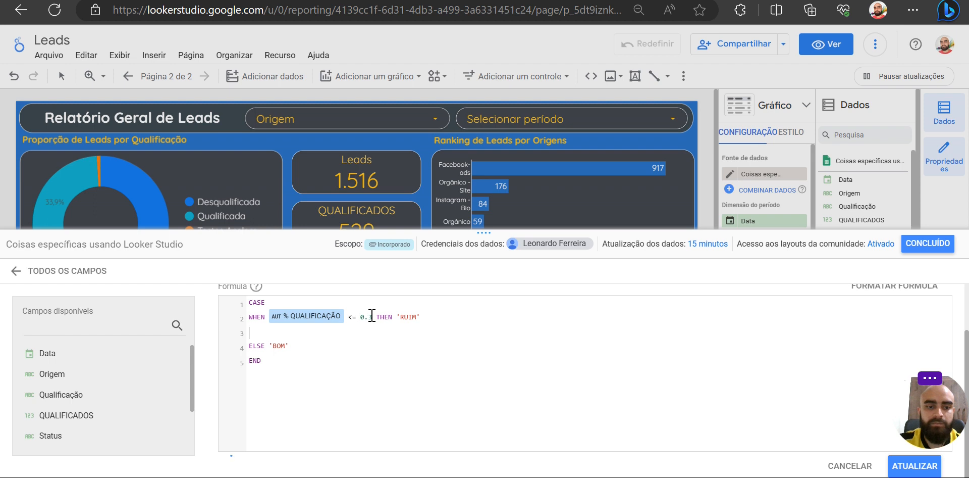
pyautogui.write('WHEN ')
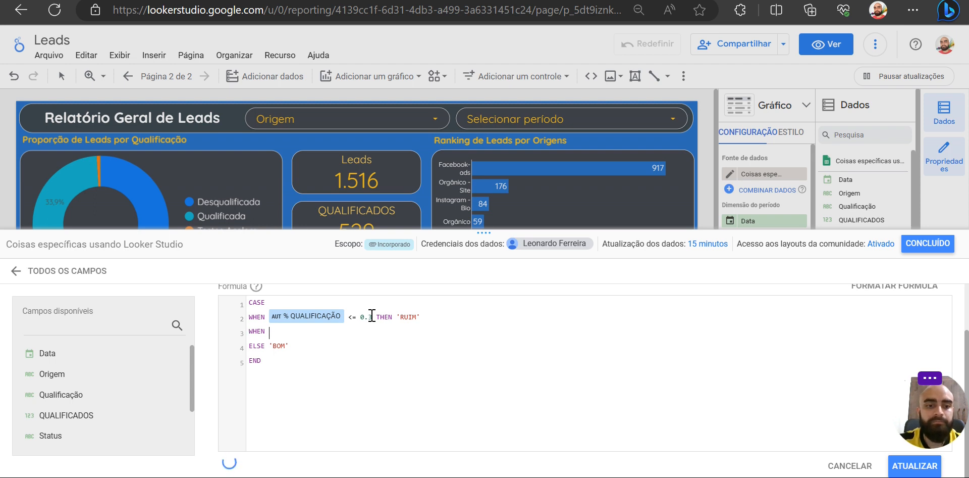
pyautogui.write('%')
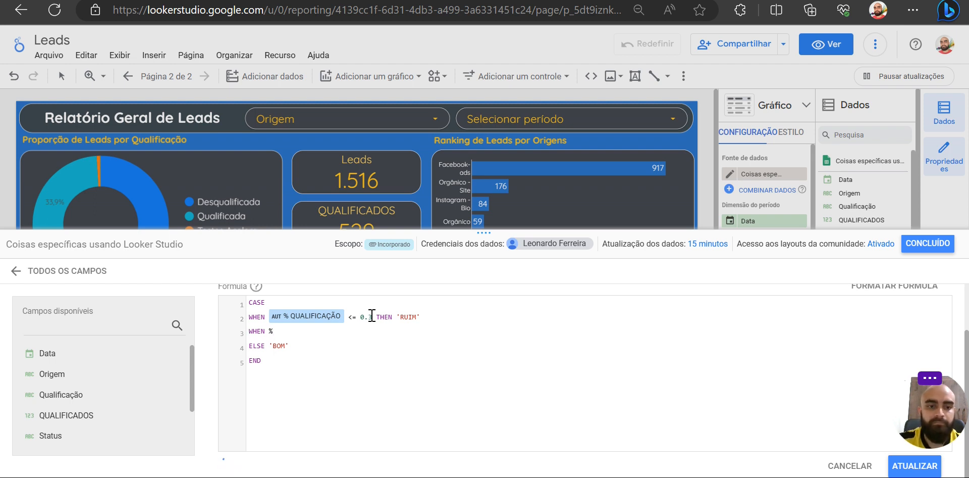
pyautogui.write(' QU')
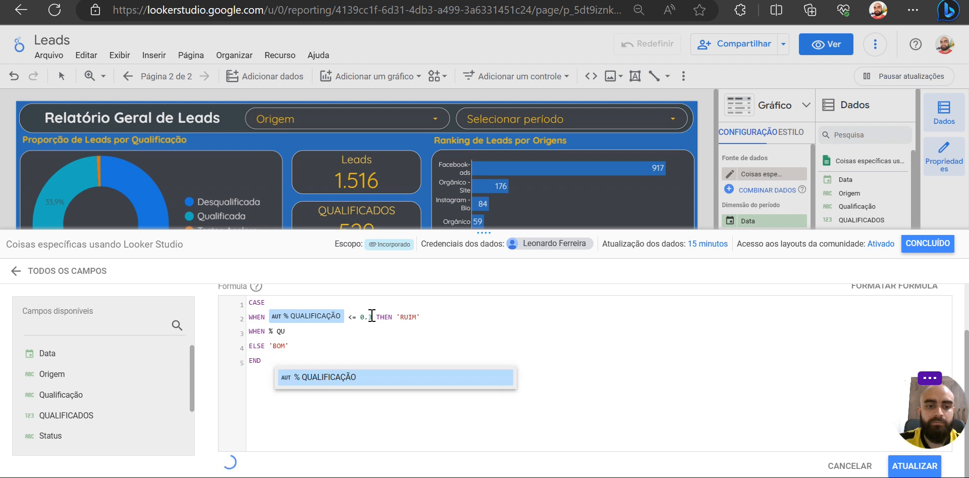
pyautogui.click(360, 384)
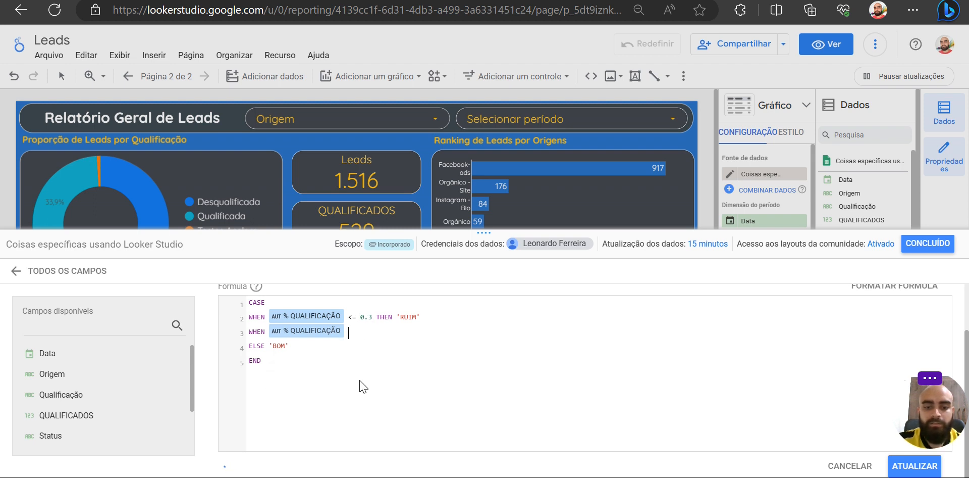
# - Complete the second WHEN condition with <= 0.7 THEN 'NORMAL'
pyautogui.write('<= 0.7 ')
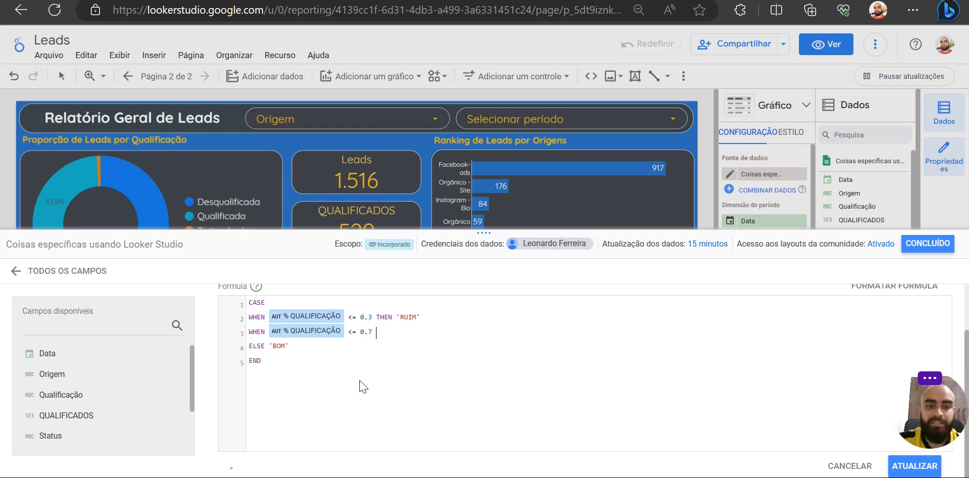
pyautogui.write("THEN 'NORMAL")
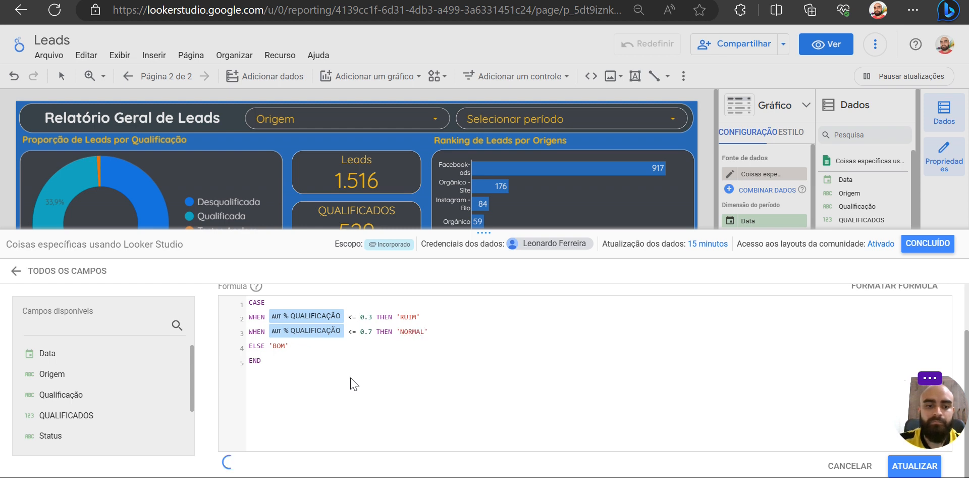
# - Change the ELSE result of the SITUAÇÃO formula to 'ÓTIMO' and save the updated field
pyautogui.doubleClick(279, 346)
pyautogui.write('ÓTIMO')
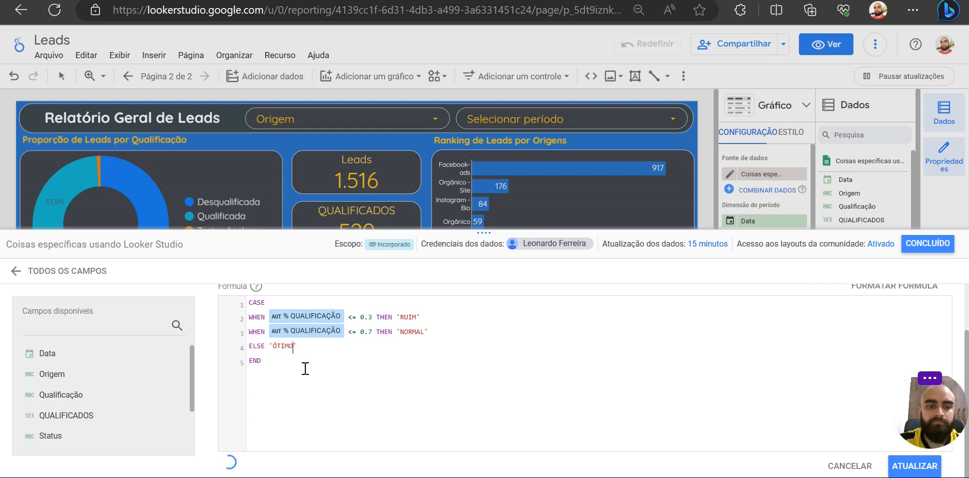
pyautogui.click(306, 368)
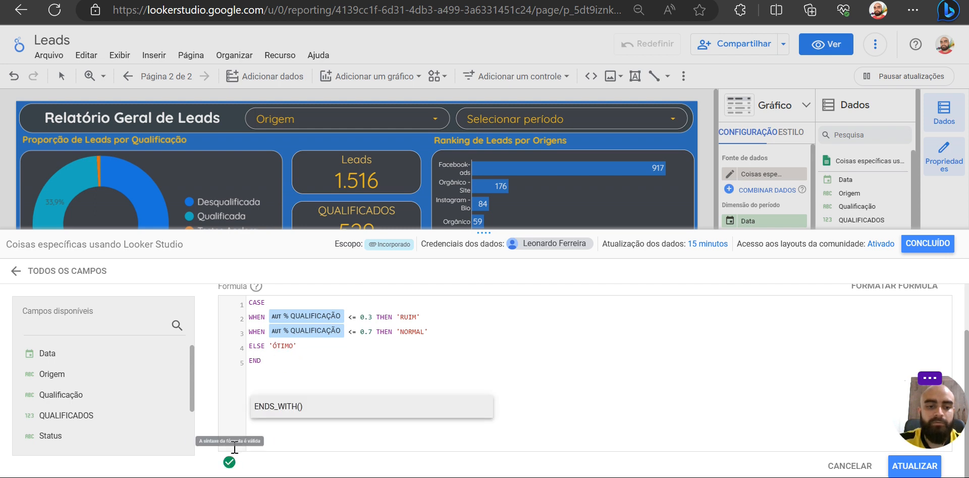
pyautogui.click(896, 467)
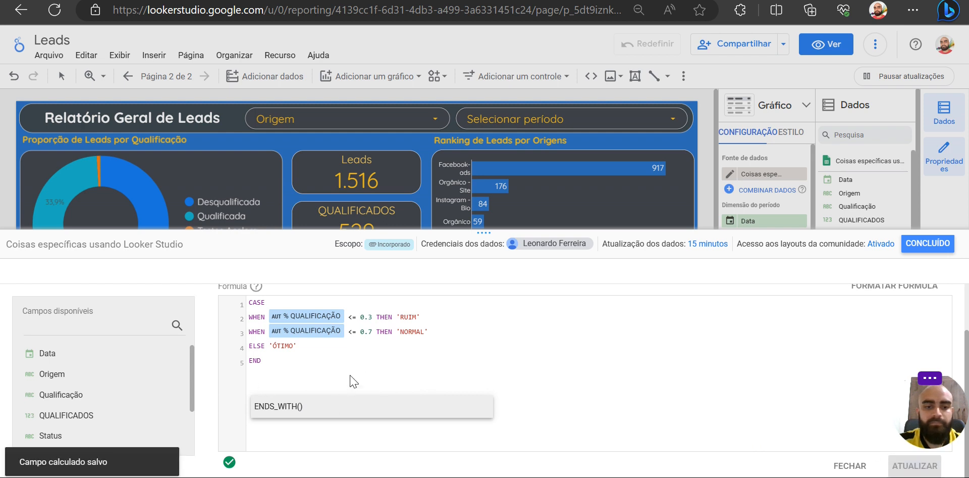
# - Review the SITUAÇÃO formula line by line, highlighting the two WHEN conditions and the ELSE line
pyautogui.scroll(1, 365, 362)
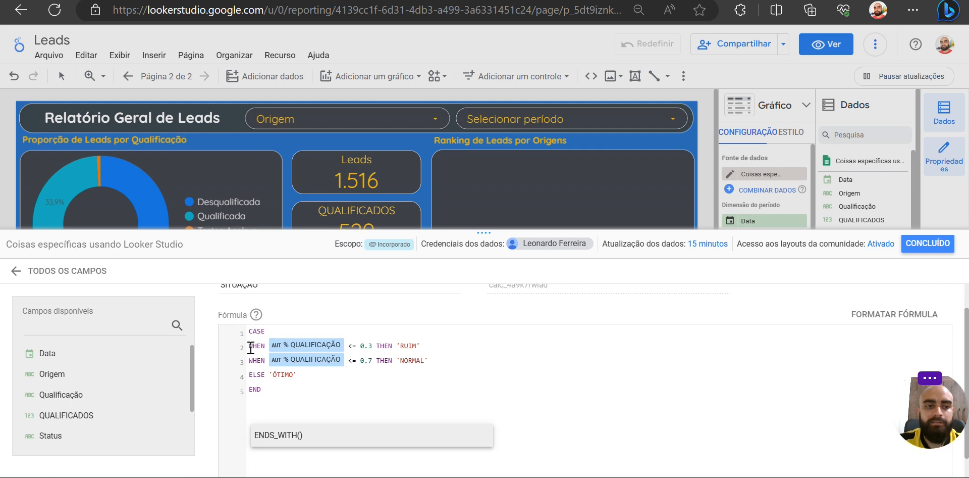
pyautogui.moveTo(248, 347); pyautogui.dragTo(422, 344)
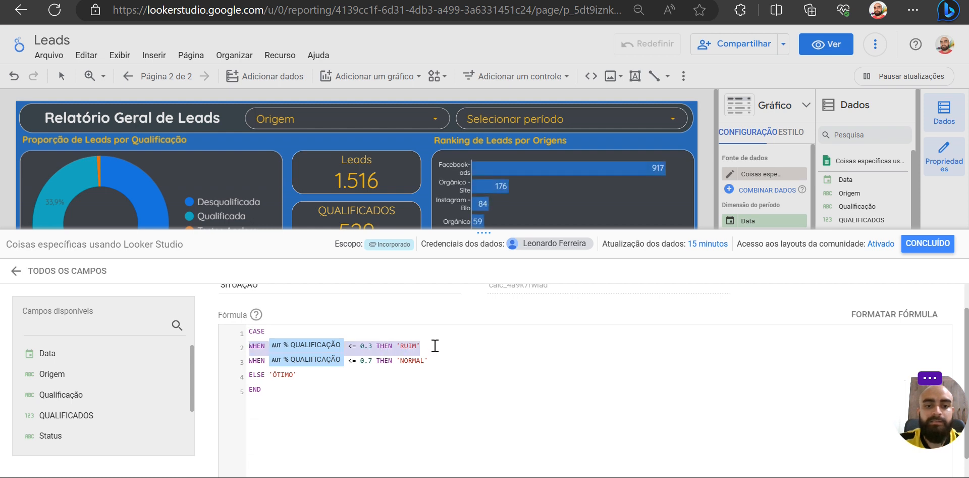
pyautogui.click(434, 345)
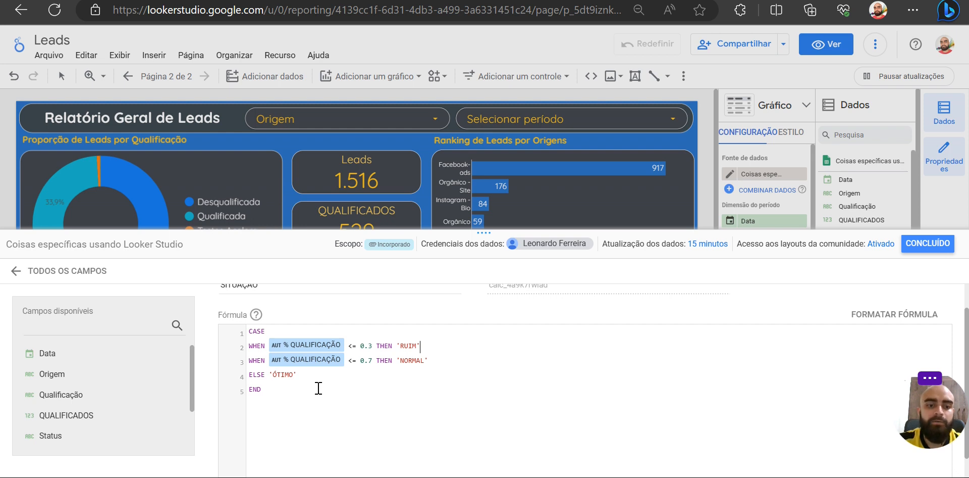
pyautogui.moveTo(246, 362); pyautogui.dragTo(449, 364)
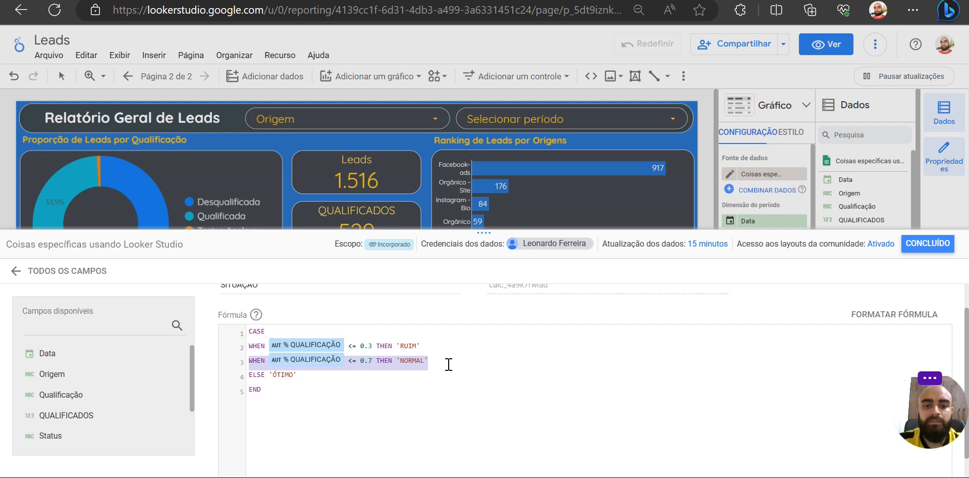
pyautogui.moveTo(306, 379); pyautogui.dragTo(248, 379)
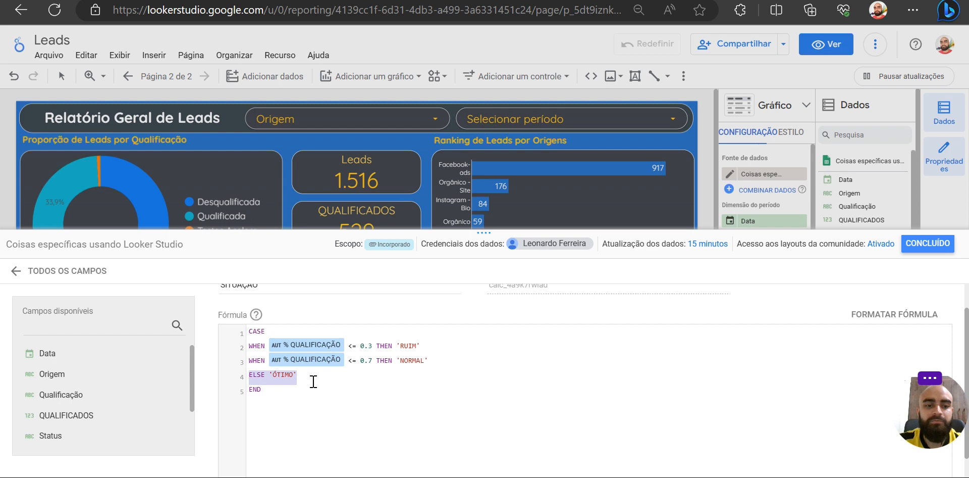
pyautogui.click(313, 381)
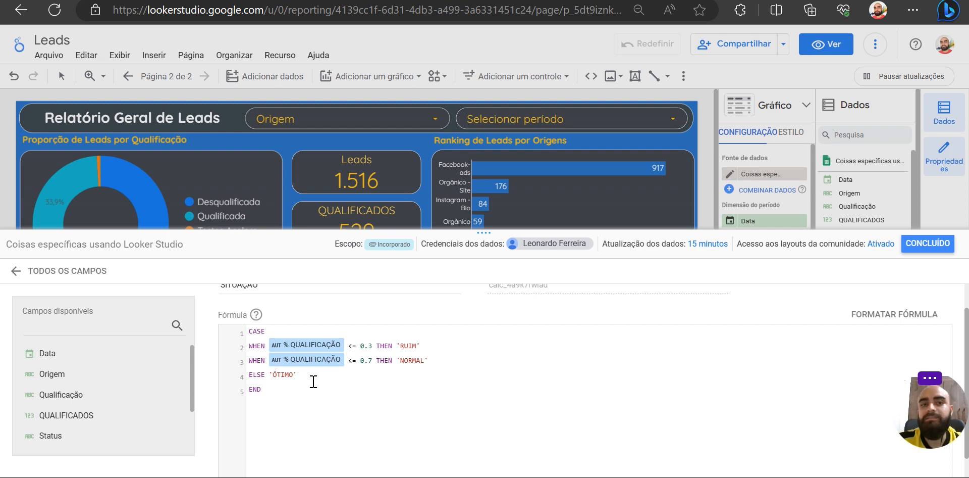
pyautogui.moveTo(313, 381); pyautogui.dragTo(251, 391)
pyautogui.click(284, 394)
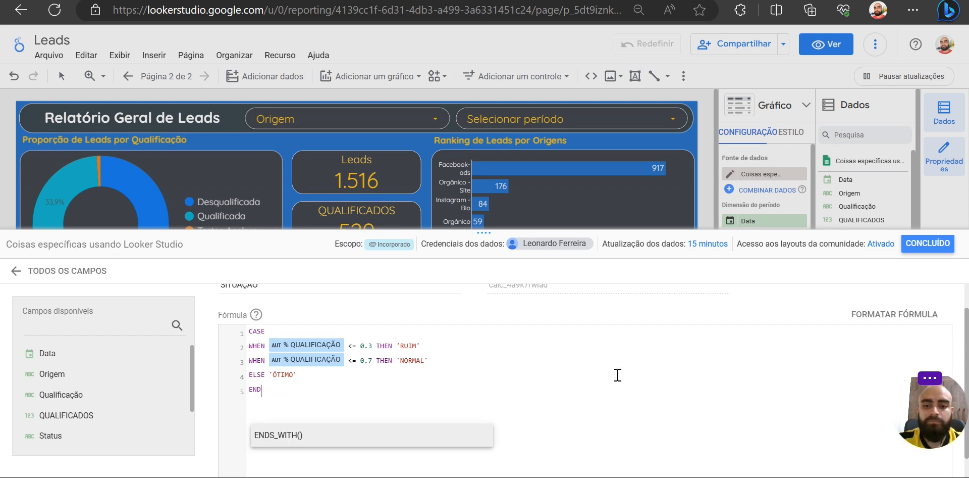
pyautogui.scroll(-2, 616, 376)
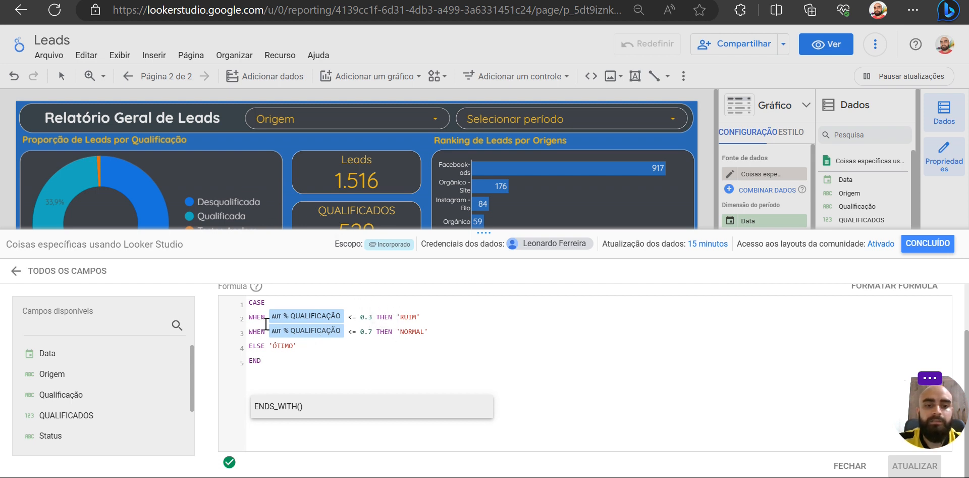
pyautogui.moveTo(249, 317); pyautogui.dragTo(254, 339)
pyautogui.moveTo(325, 347); pyautogui.dragTo(247, 347)
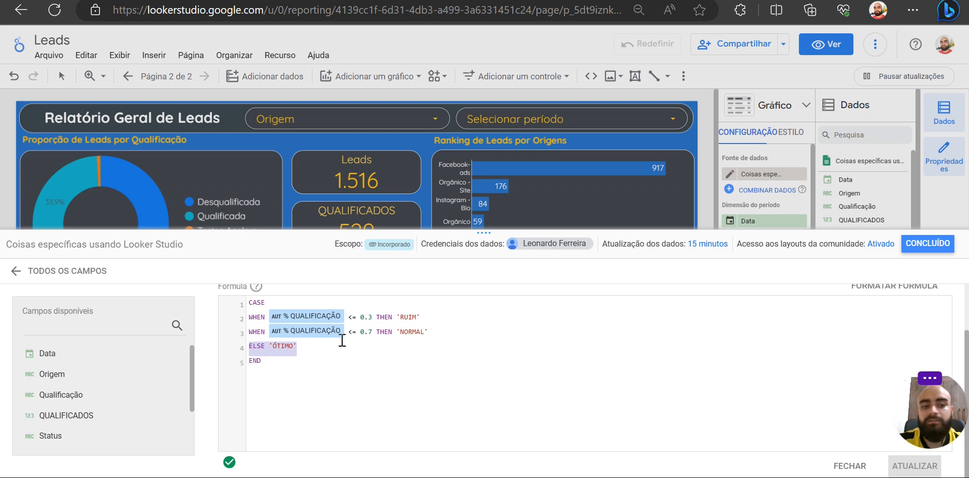
pyautogui.click(319, 360)
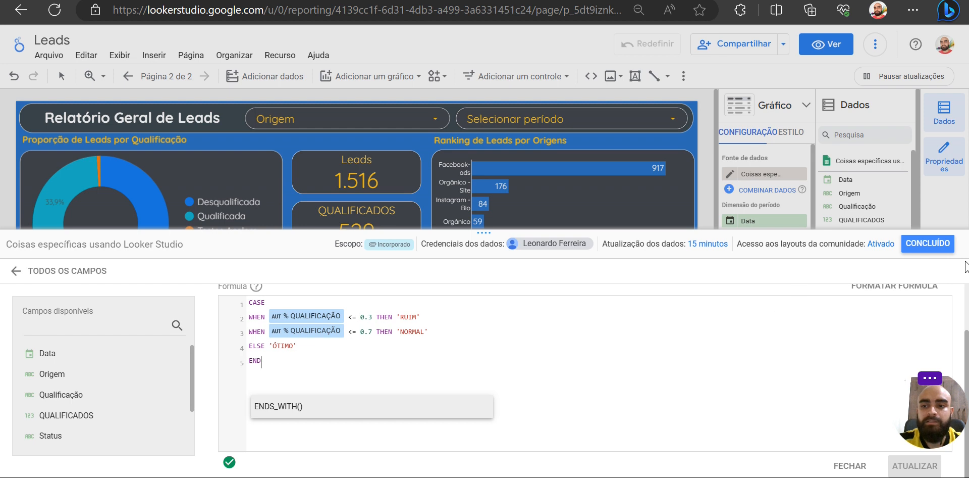
# - Close the data source editor and check the SITUAÇÃO column in the daily leads table
pyautogui.click(903, 248)
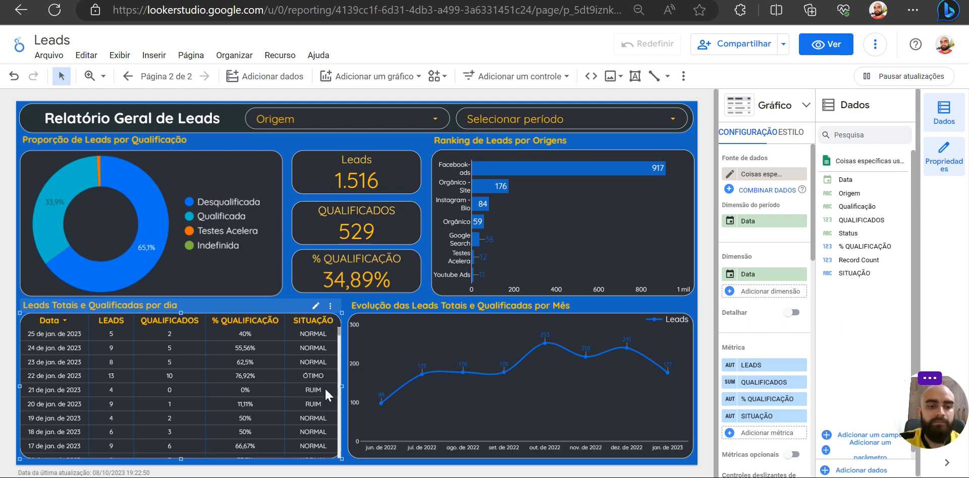
pyautogui.scroll(-6, 320, 409)
pyautogui.scroll(6, 320, 408)
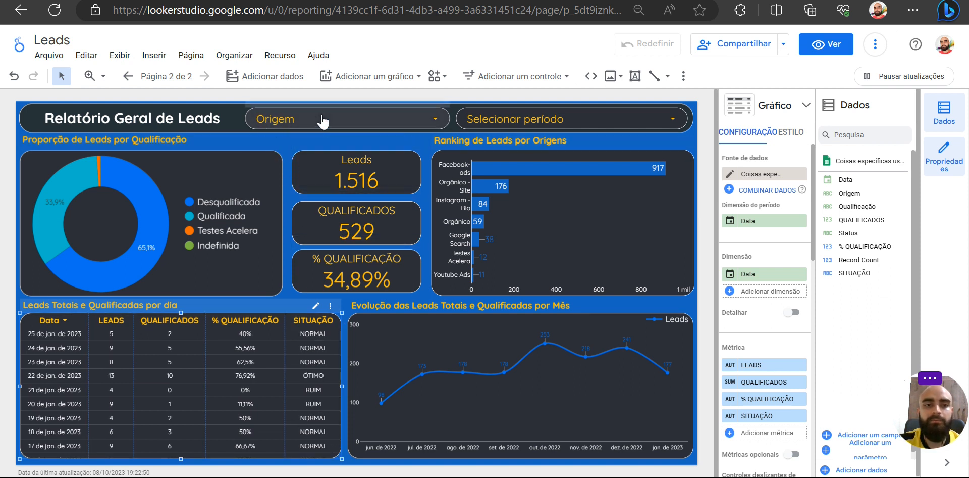
# - Select the Leads, QUALIFICADOS and % QUALIFICAÇÃO scorecards together
pyautogui.click(427, 239)
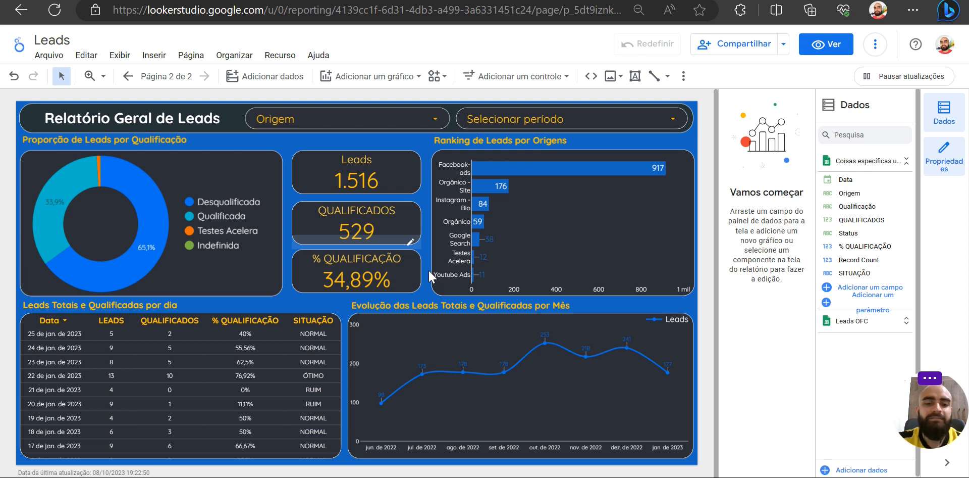
pyautogui.moveTo(426, 285); pyautogui.dragTo(302, 154)
# - Try to align the three selected scorecards vertically to the middle, and undo that alignment
pyautogui.rightClick(374, 170)
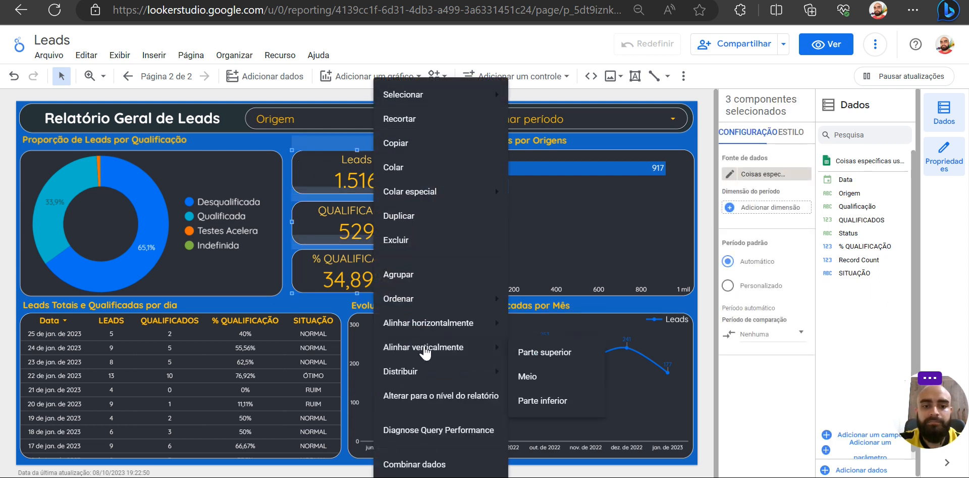
pyautogui.moveTo(438, 349)
pyautogui.click(536, 379)
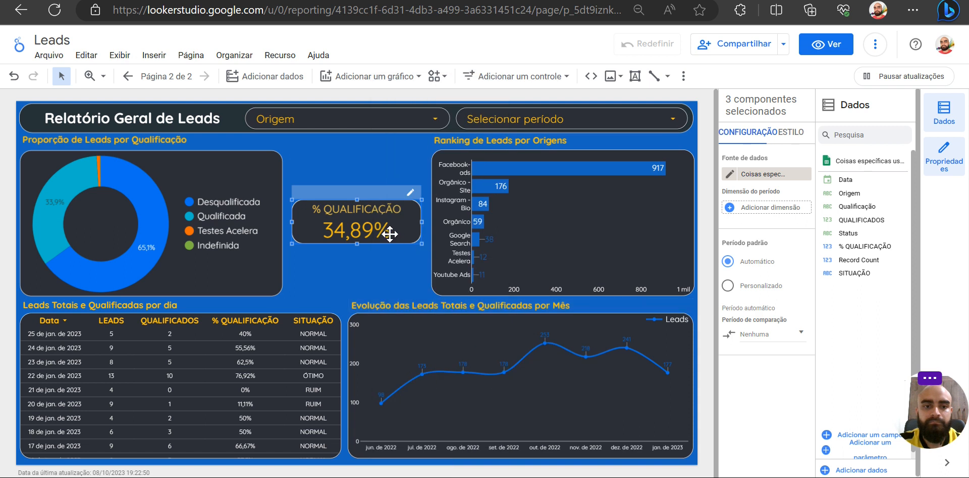
pyautogui.hotkey('ctrl', 'z')
# - Align the three selected scorecards horizontally to the centre
pyautogui.rightClick(373, 233)
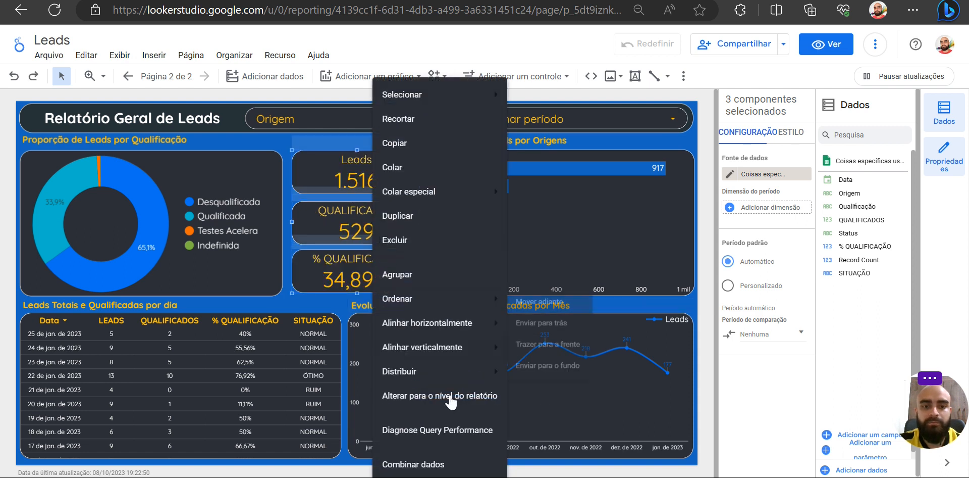
pyautogui.moveTo(451, 330)
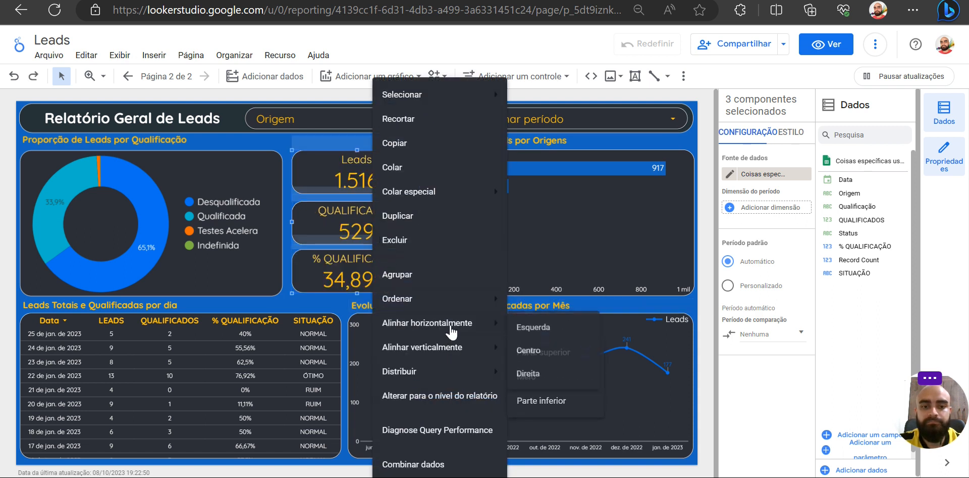
pyautogui.click(528, 349)
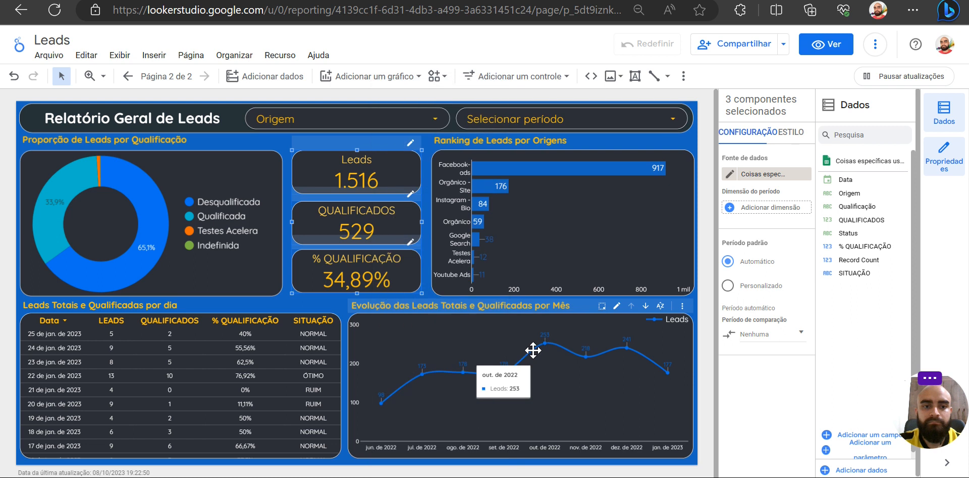
# - Distribute the three scorecards horizontally and clear the selection
pyautogui.rightClick(377, 224)
pyautogui.moveTo(460, 376)
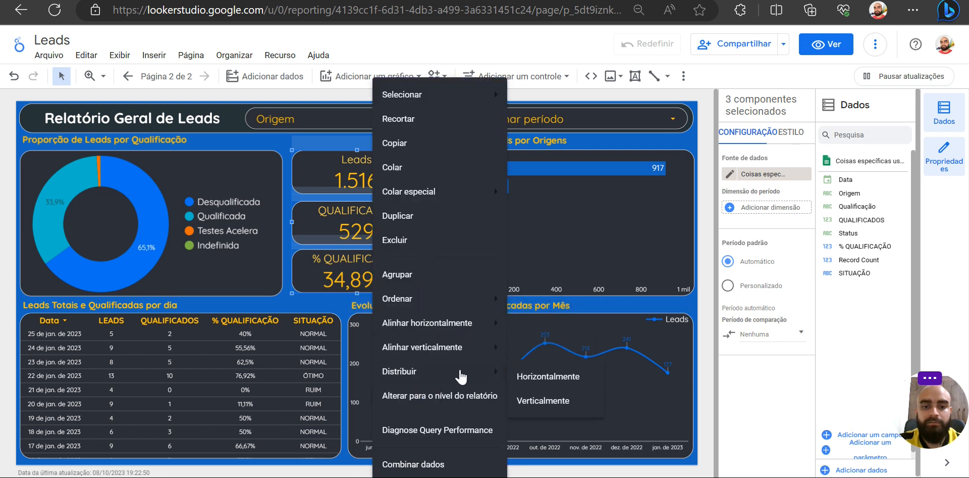
pyautogui.click(549, 377)
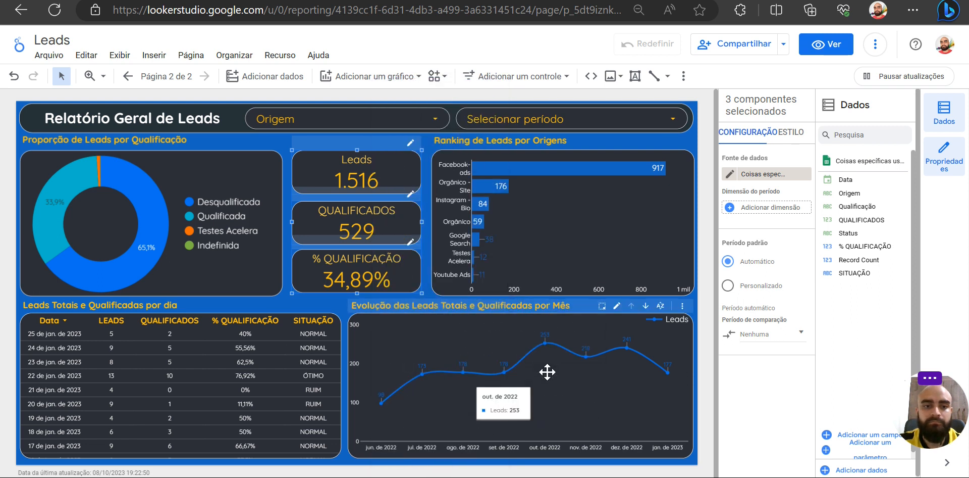
pyautogui.click(424, 257)
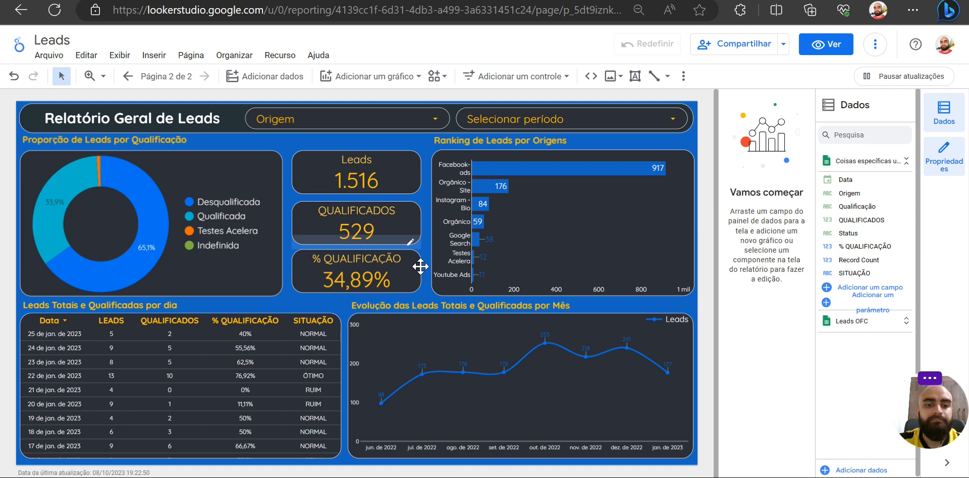
# - Distribute the Leads, QUALIFICADOS and % QUALIFICAÇÃO scorecards vertically and clear the selection
pyautogui.moveTo(425, 272); pyautogui.dragTo(323, 173)
pyautogui.rightClick(322, 173)
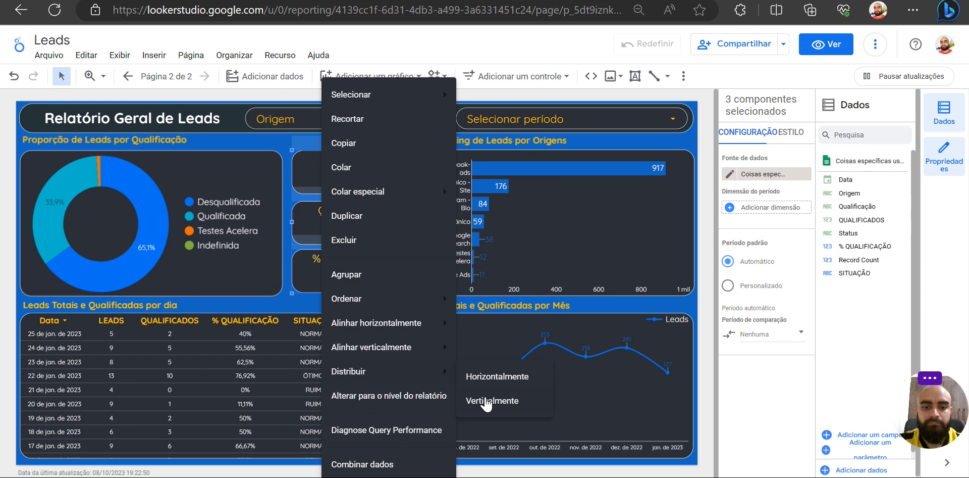
pyautogui.click(485, 397)
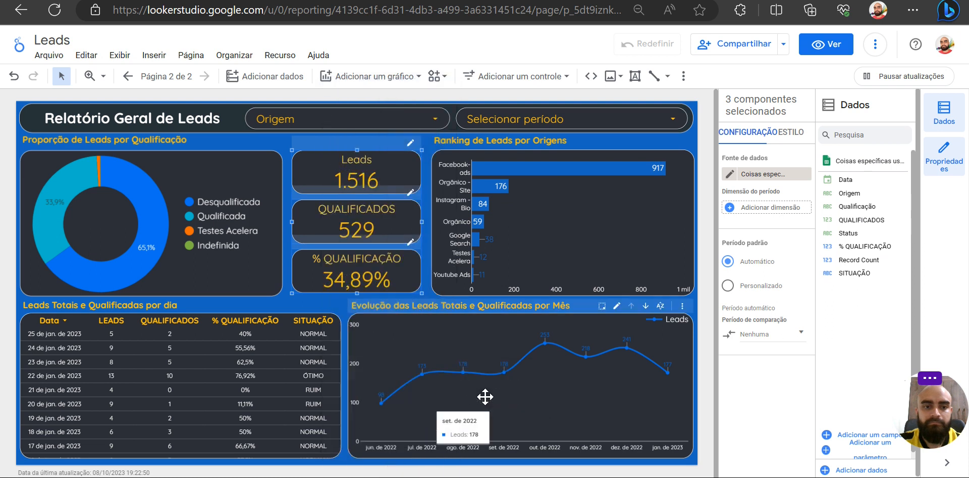
pyautogui.click(426, 255)
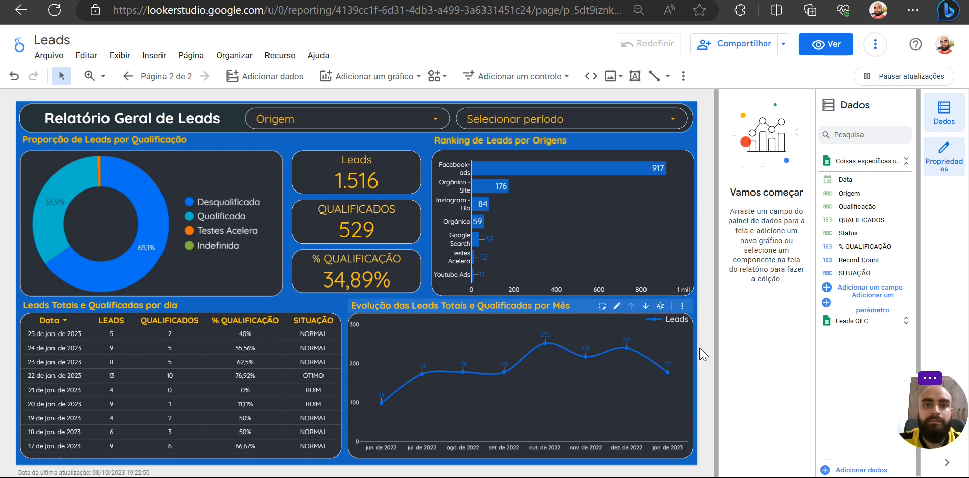
# - Add QUALIFICADOS as a second metric to the monthly leads evolution line chart and deselect the chart
pyautogui.click(597, 392)
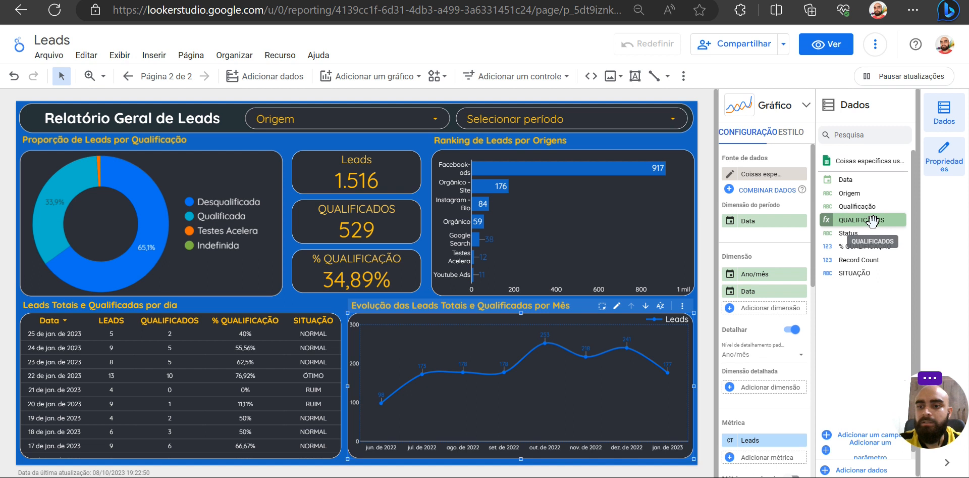
pyautogui.moveTo(867, 221); pyautogui.dragTo(783, 460)
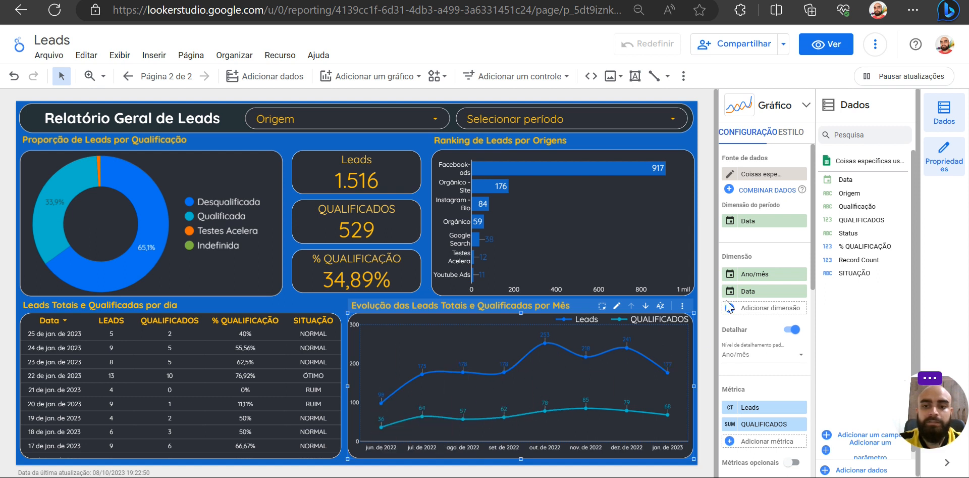
pyautogui.click(705, 313)
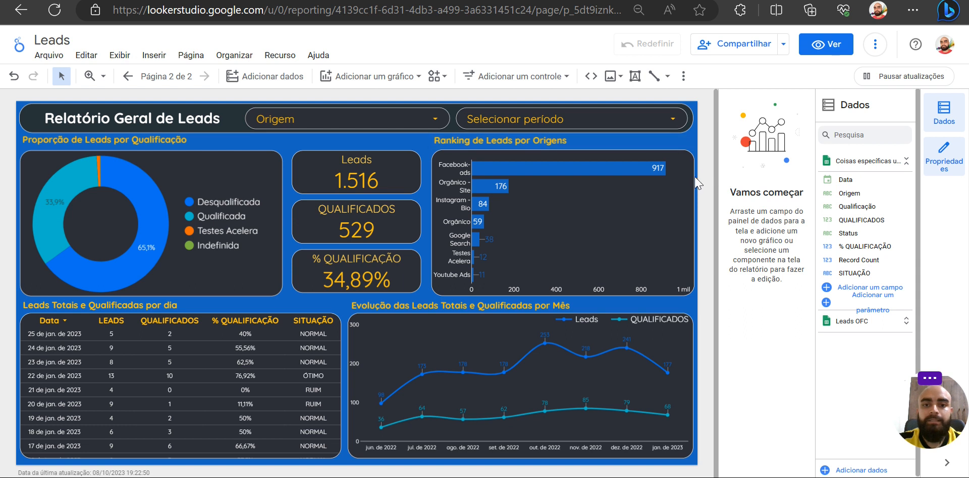
# - Examine the Origem entries in the Google Sheets source behind the origins ranking chart and return to the report
pyautogui.click(526, 173)
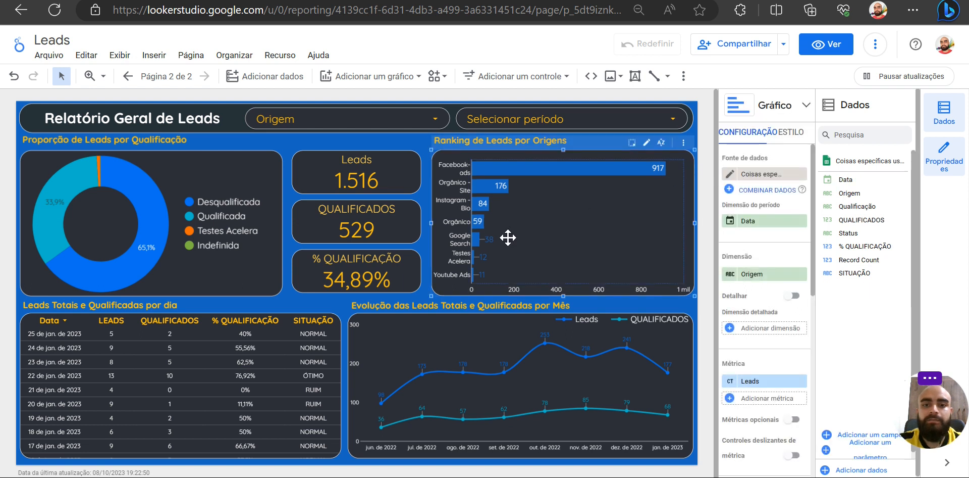
pyautogui.hotkey('ctrl', 'Tab')
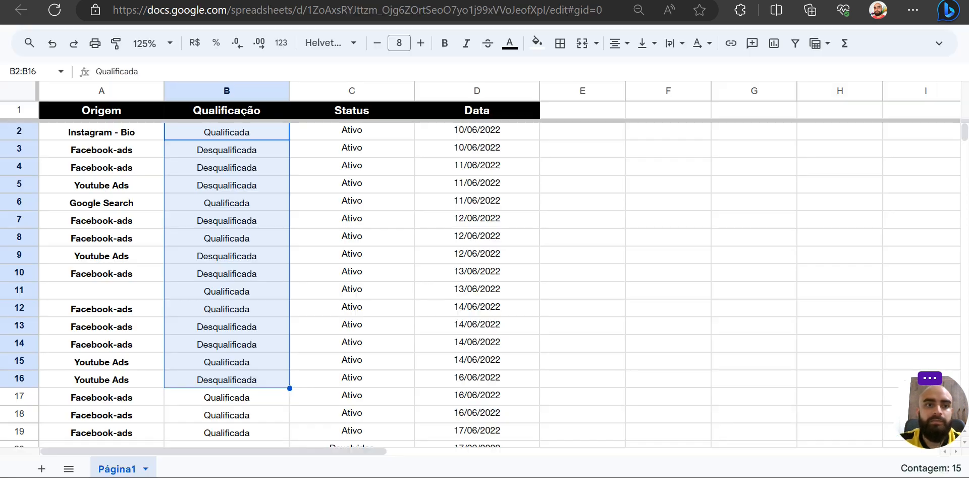
pyautogui.moveTo(110, 132); pyautogui.dragTo(91, 351)
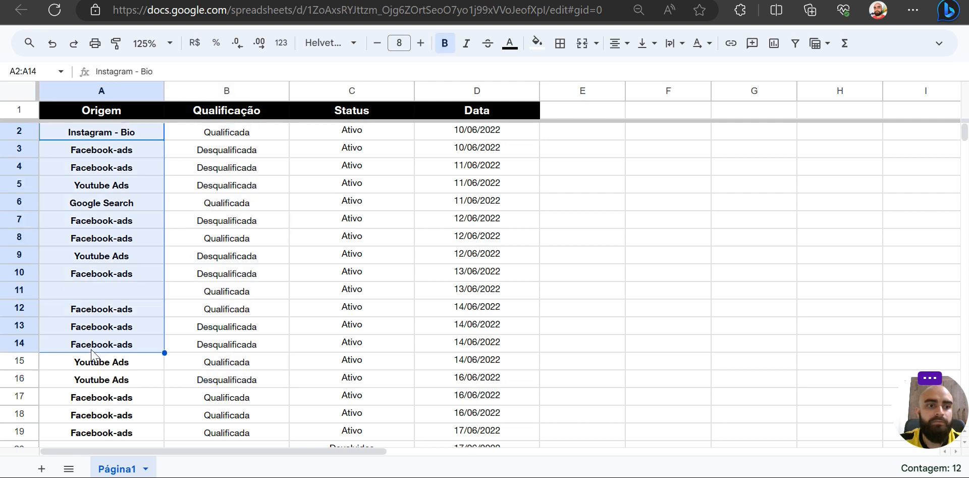
pyautogui.hotkey('ctrl', 'Tab')
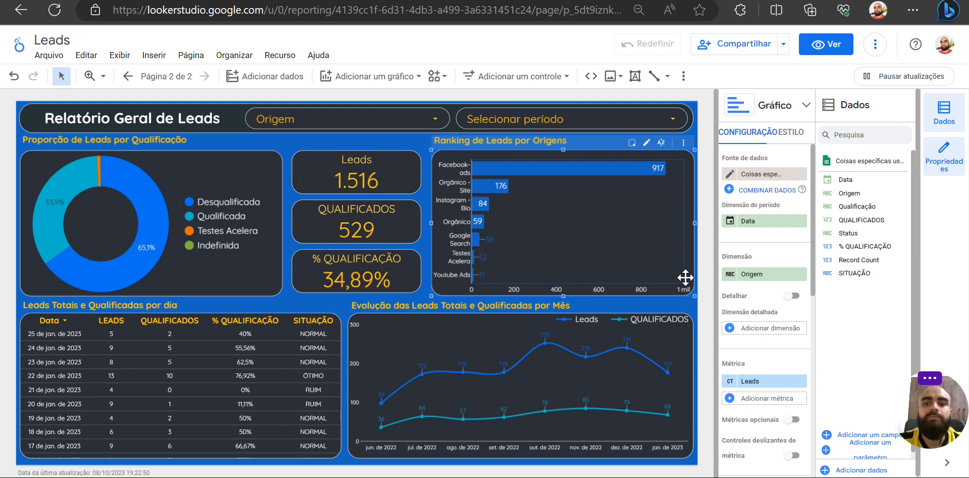
# - Enable optional metrics on the origins ranking chart and add QUALIFICADOS as the optional metric
pyautogui.scroll(-3, 762, 364)
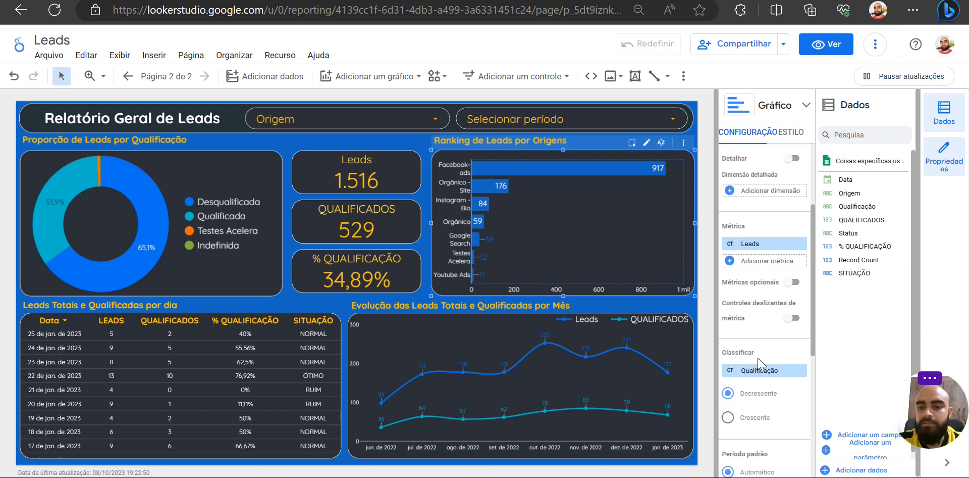
pyautogui.click(790, 275)
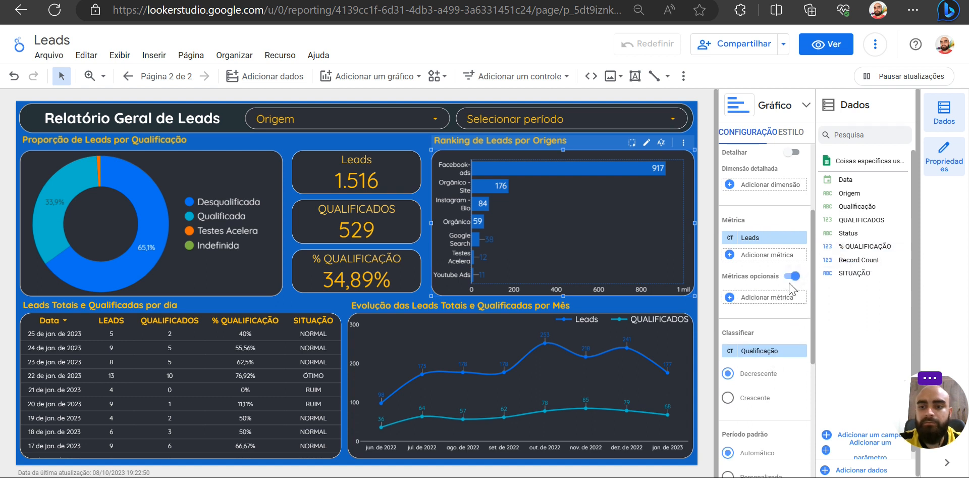
pyautogui.moveTo(857, 228); pyautogui.dragTo(755, 308)
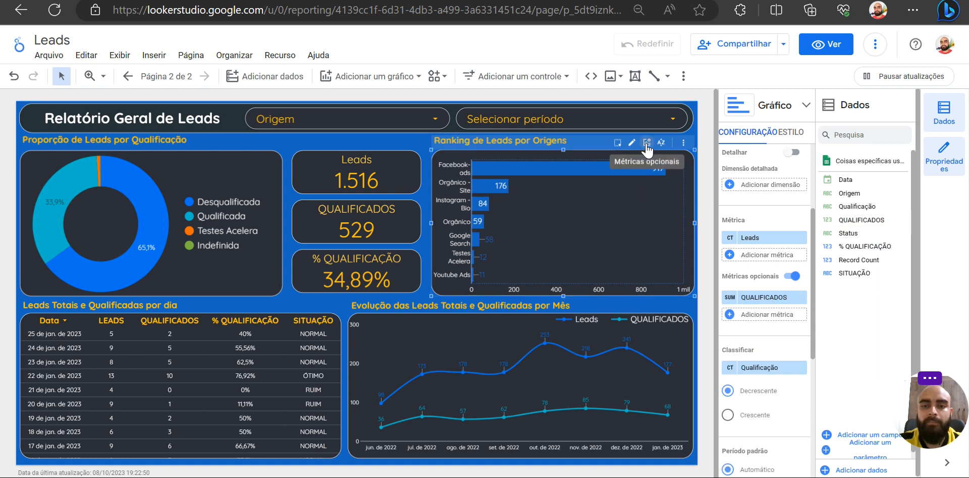
# - Show the optional QUALIFICADOS metric in the origins ranking chart and hide it again
pyautogui.click(647, 144)
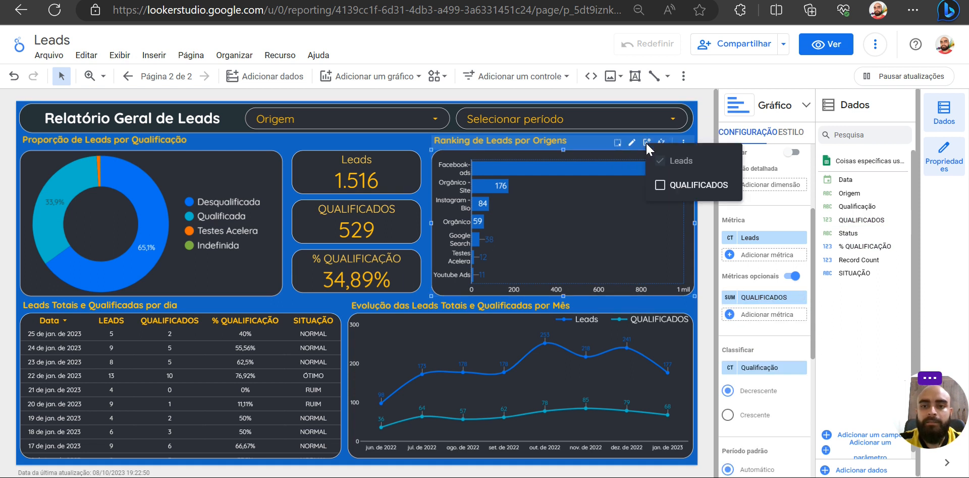
pyautogui.click(661, 185)
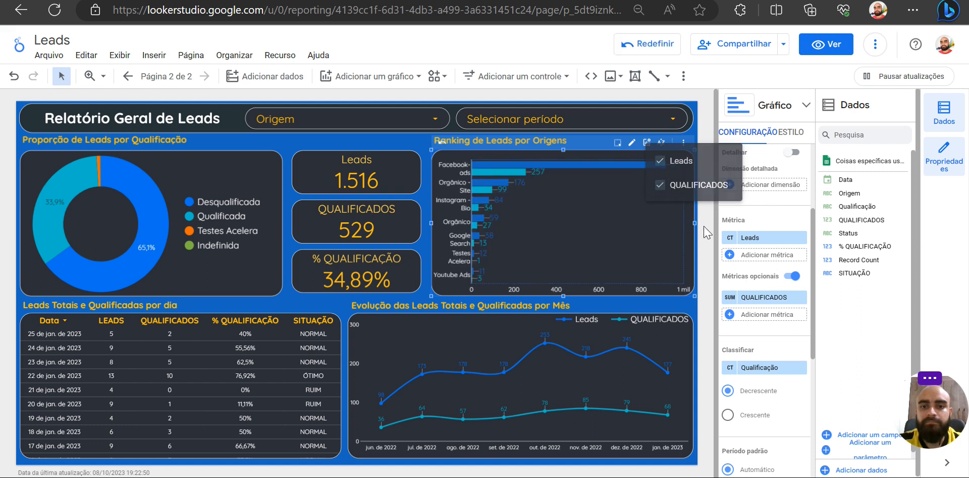
pyautogui.moveTo(487, 179)
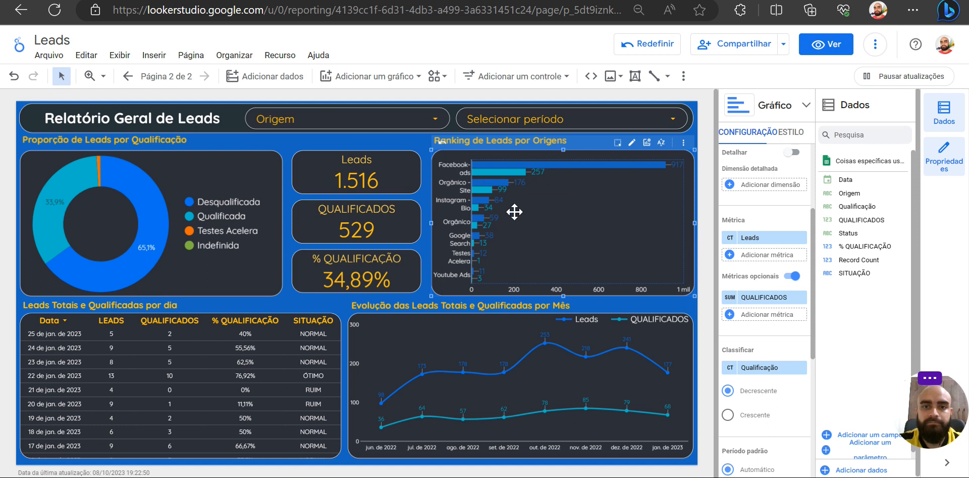
pyautogui.click(647, 145)
pyautogui.click(660, 186)
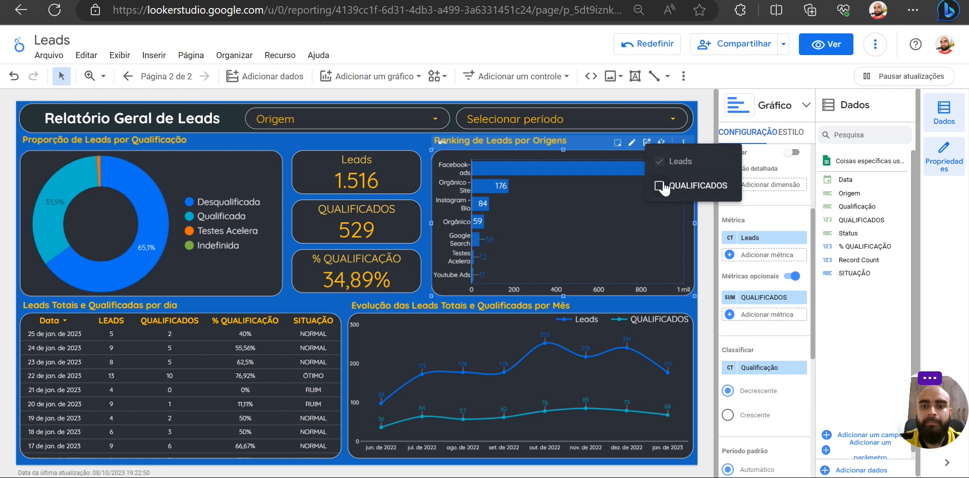
pyautogui.click(710, 262)
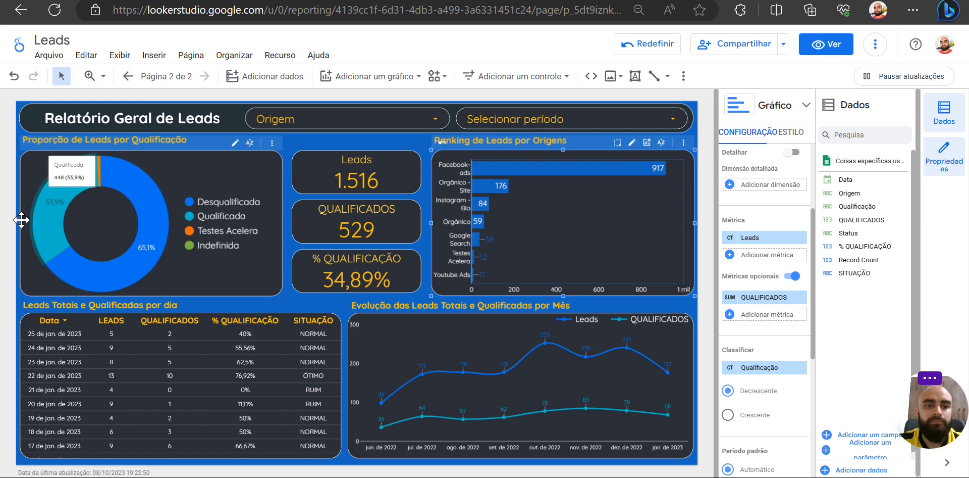
# - Examine the Qualificação column in the Google Sheets source and return to the report
pyautogui.hotkey('ctrl', 'Tab')
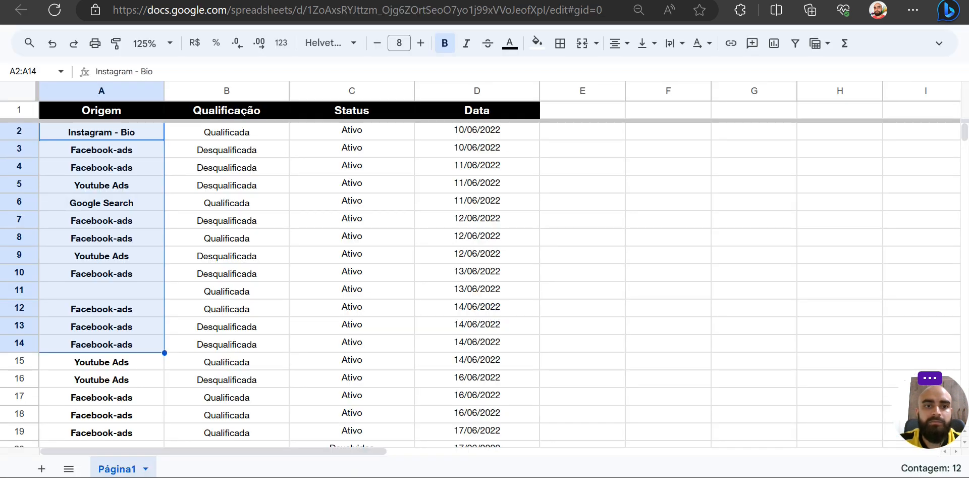
pyautogui.click(227, 91)
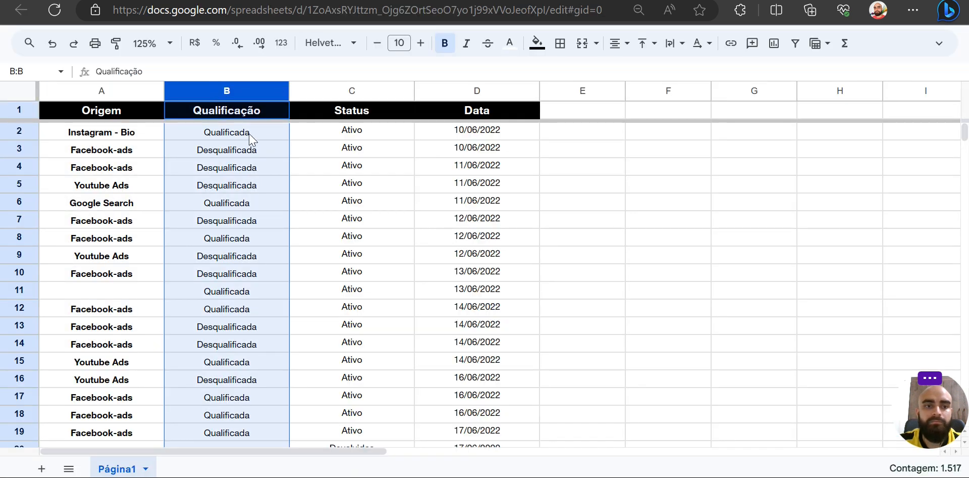
pyautogui.moveTo(245, 137); pyautogui.dragTo(254, 311)
pyautogui.hotkey('ctrl', 'Tab')
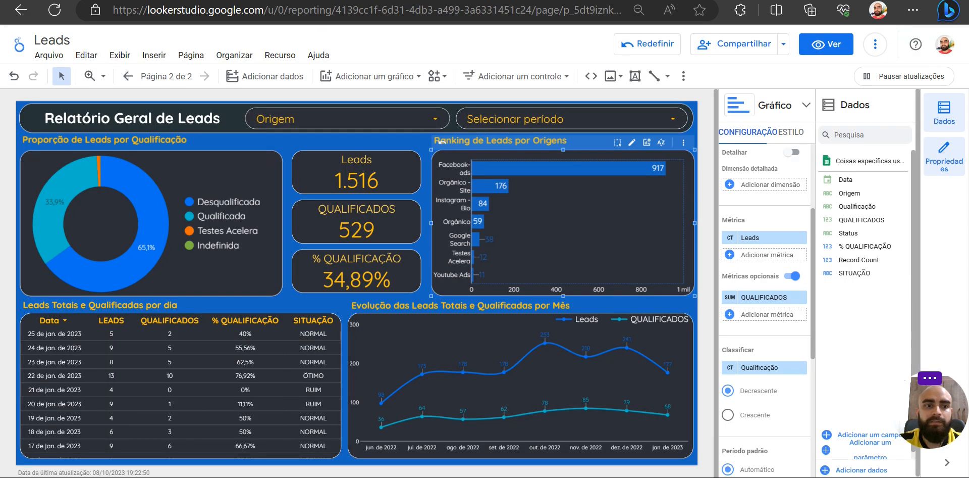
# - Enable drill-down on the origins ranking chart with Qualificação as second dimension, and test drilling down and back up to Origem
pyautogui.click(684, 160)
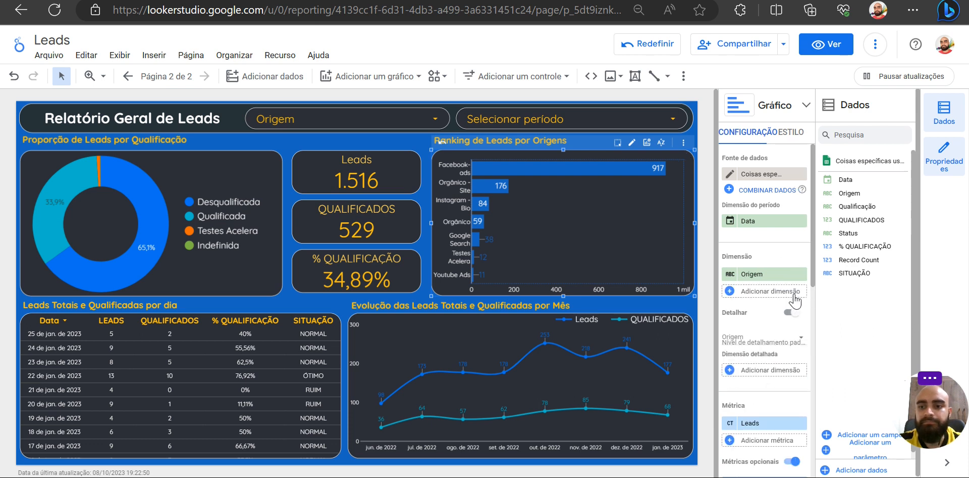
pyautogui.moveTo(858, 206); pyautogui.dragTo(780, 292)
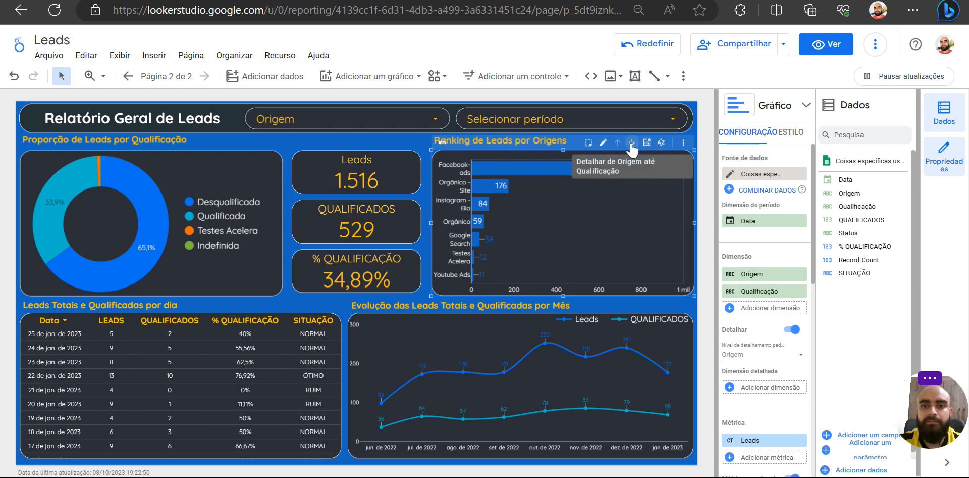
pyautogui.click(631, 143)
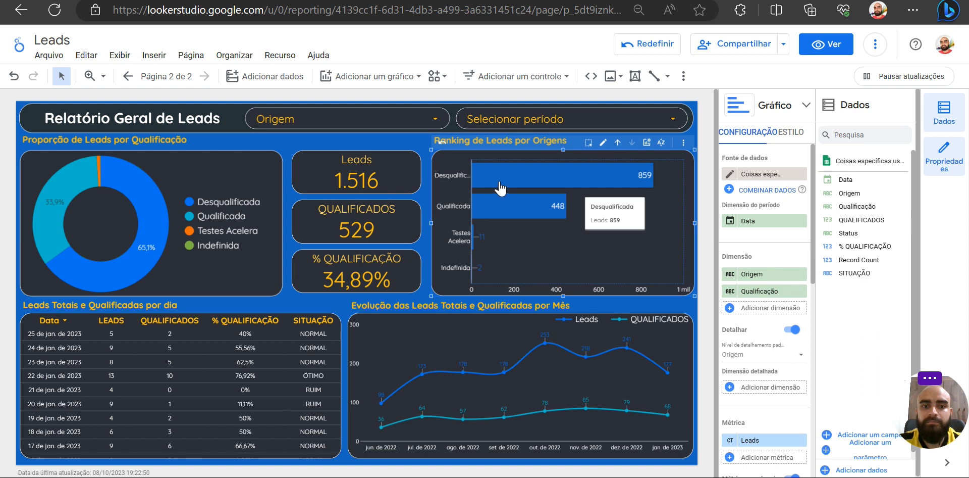
pyautogui.moveTo(472, 209); pyautogui.dragTo(483, 209)
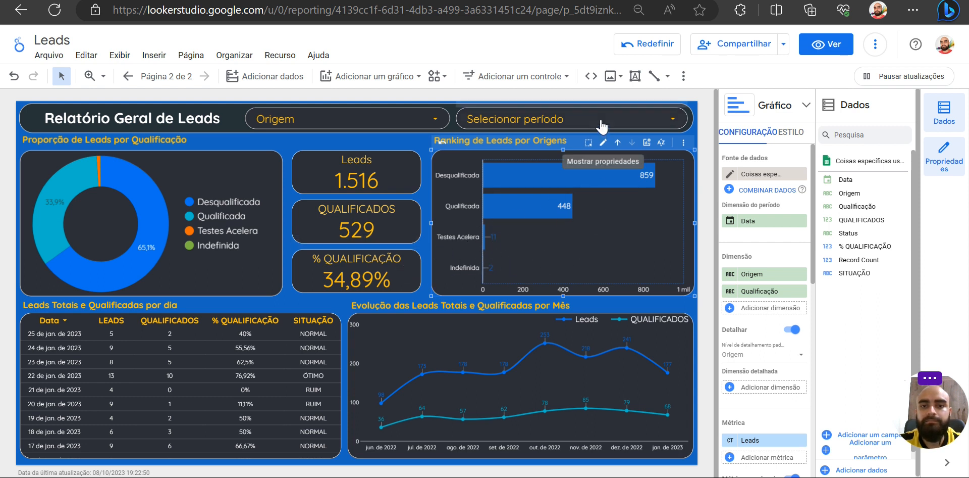
pyautogui.click(617, 143)
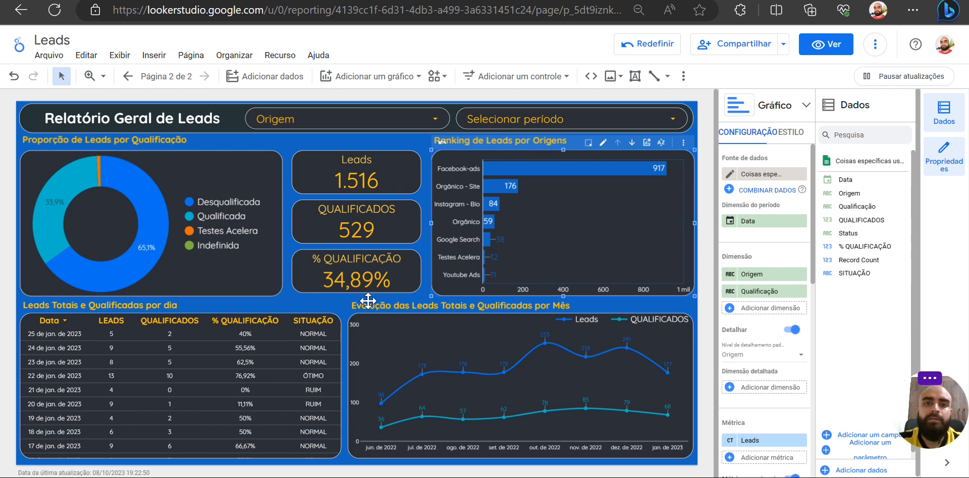
# - Enable drill-down on the qualification donut chart with Origem as second dimension, and test drilling down and back up to Qualificação
pyautogui.click(268, 159)
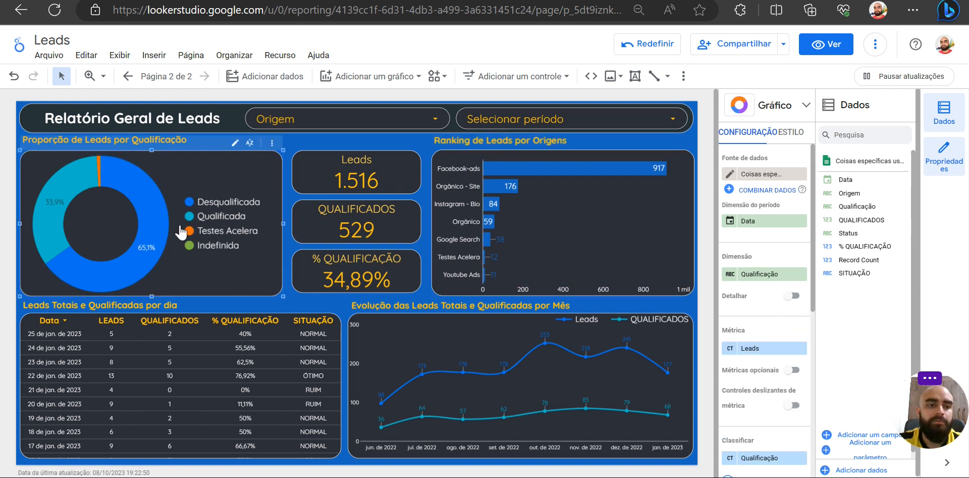
pyautogui.click(791, 294)
pyautogui.moveTo(850, 193); pyautogui.dragTo(772, 298)
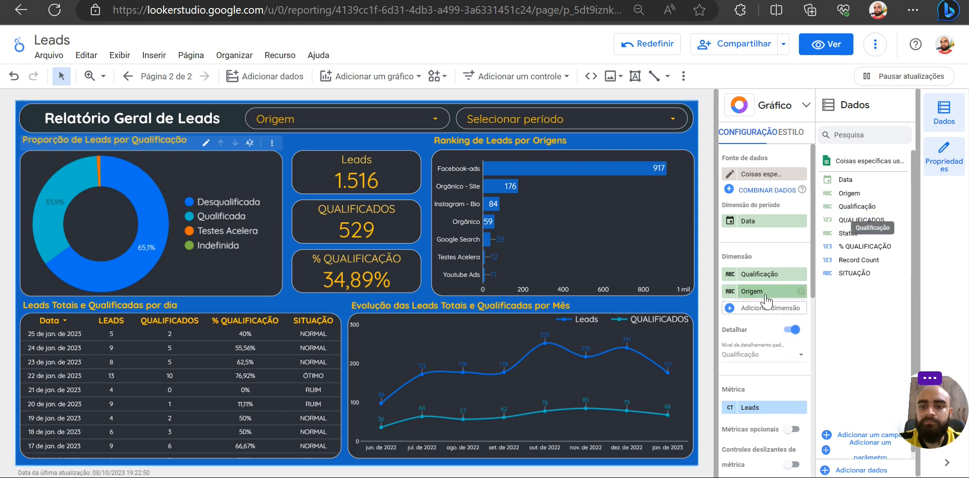
pyautogui.click(236, 143)
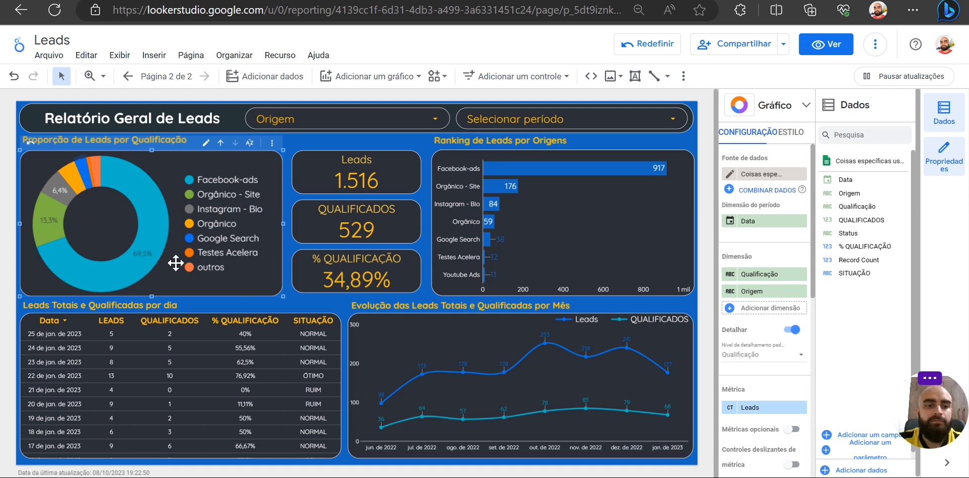
pyautogui.click(221, 142)
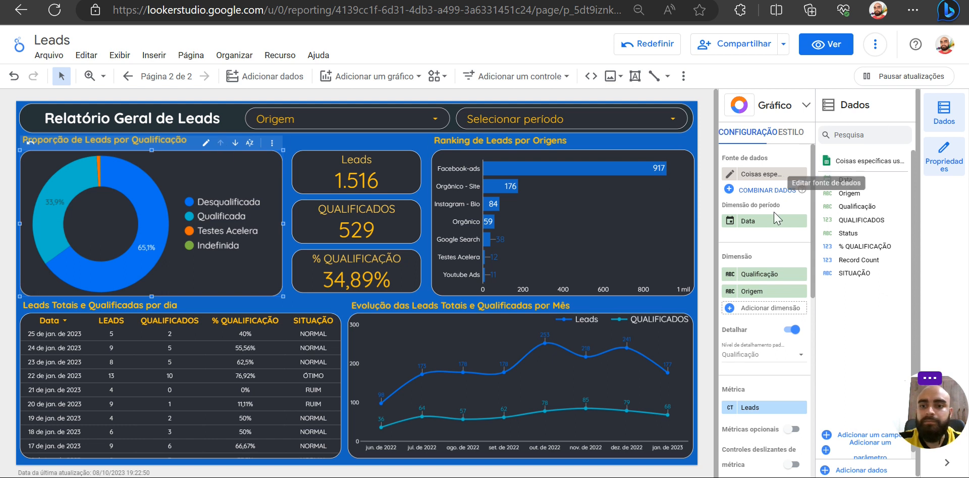
# - Enable optional metrics on the qualification donut chart, adding QUALIFICADOS, and switch the chart to that metric
pyautogui.scroll(-3, 783, 339)
pyautogui.scroll(-1, 784, 343)
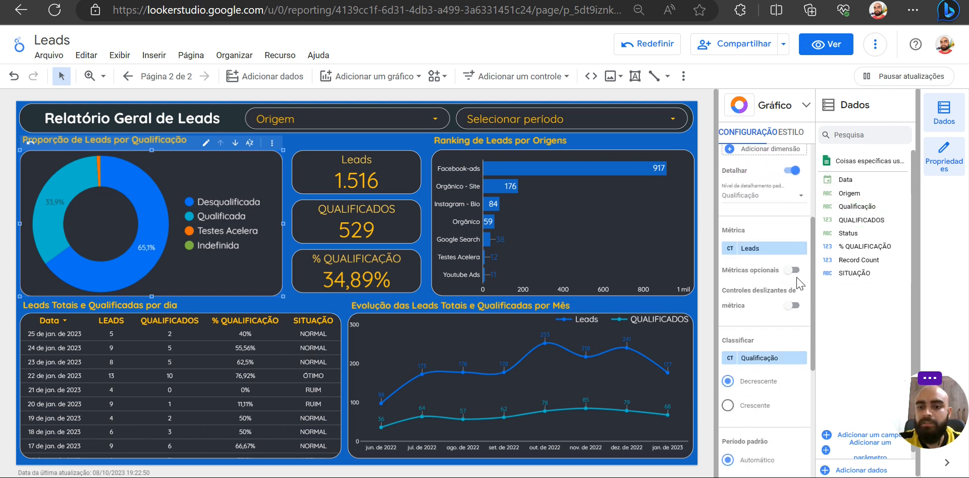
pyautogui.click(790, 270)
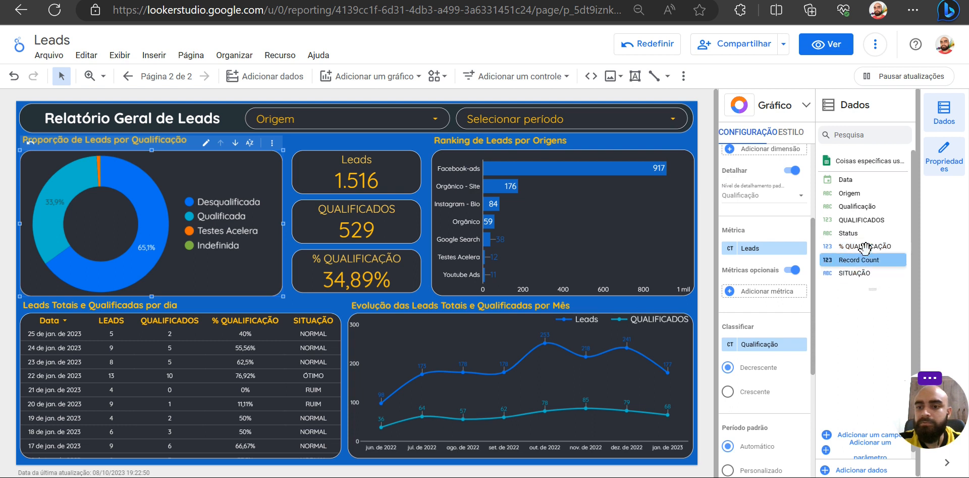
pyautogui.moveTo(858, 220); pyautogui.dragTo(765, 298)
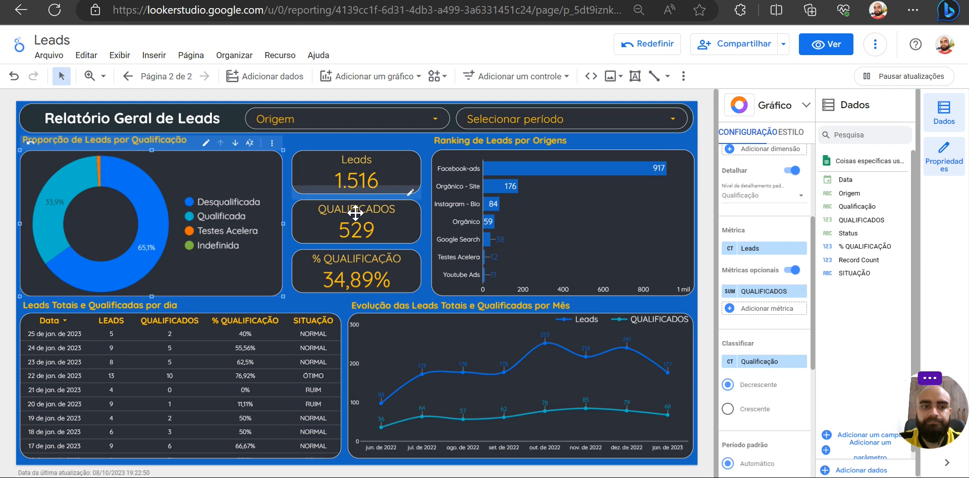
pyautogui.click(235, 142)
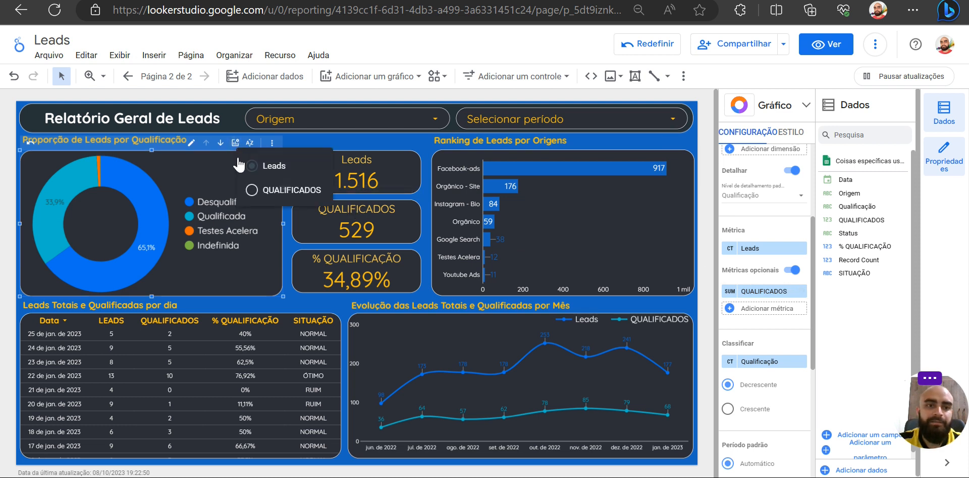
pyautogui.click(251, 190)
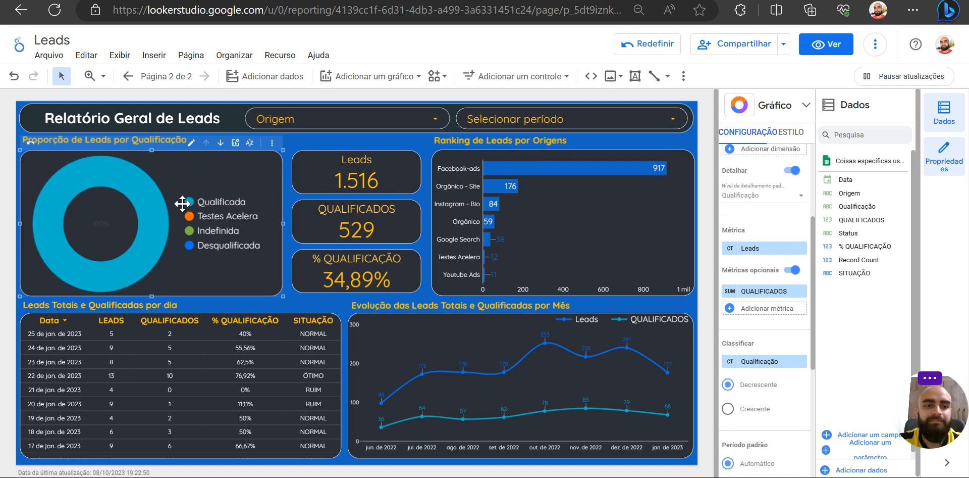
# - Drill the qualification donut chart down to Origem to show qualified leads by origin
pyautogui.click(221, 144)
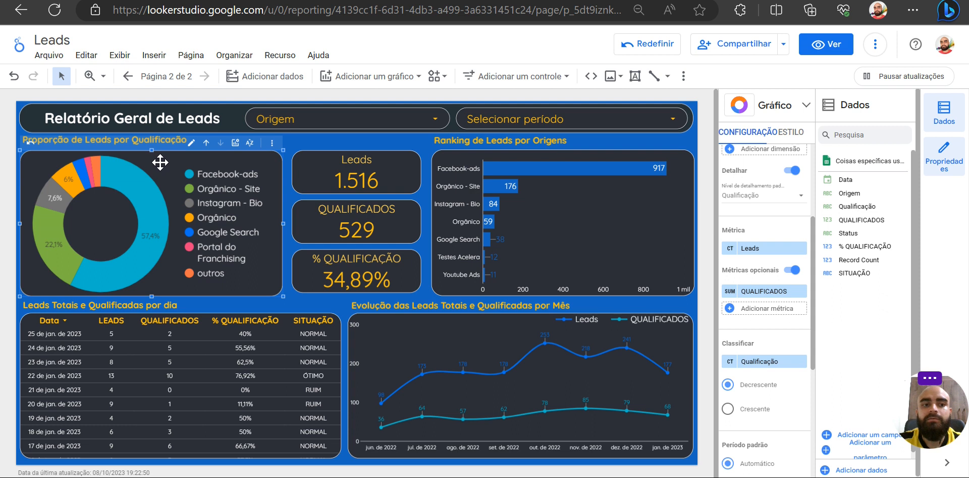
pyautogui.moveTo(144, 258)
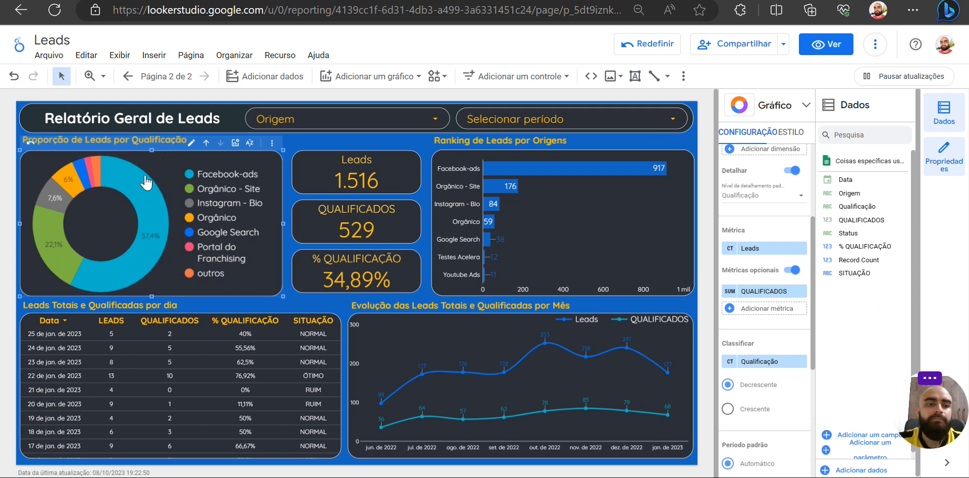
pyautogui.moveTo(156, 229)
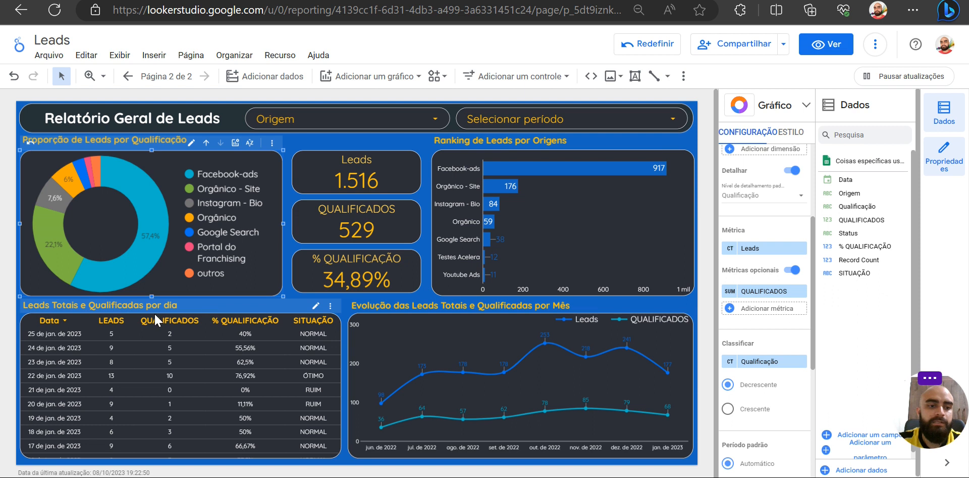
# - Enable drill-down on the daily leads table and remove Ano from its dimensions
pyautogui.click(101, 372)
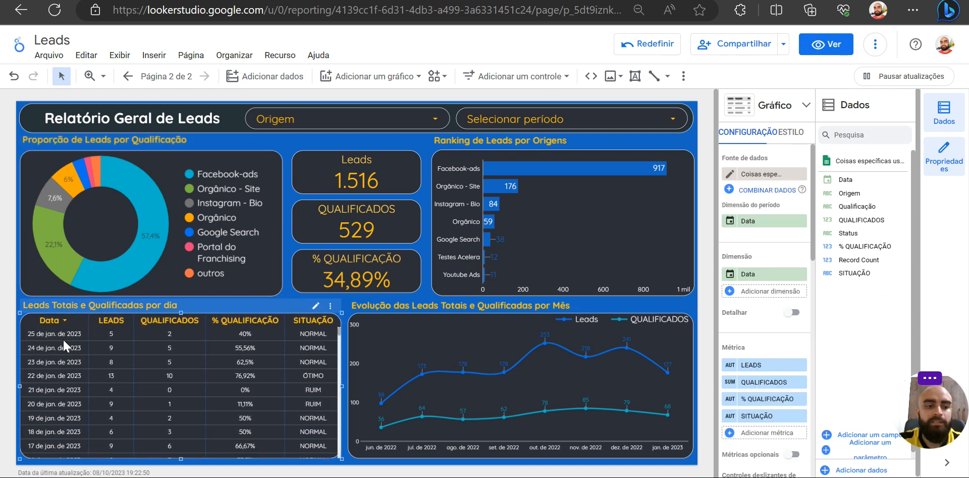
pyautogui.click(790, 312)
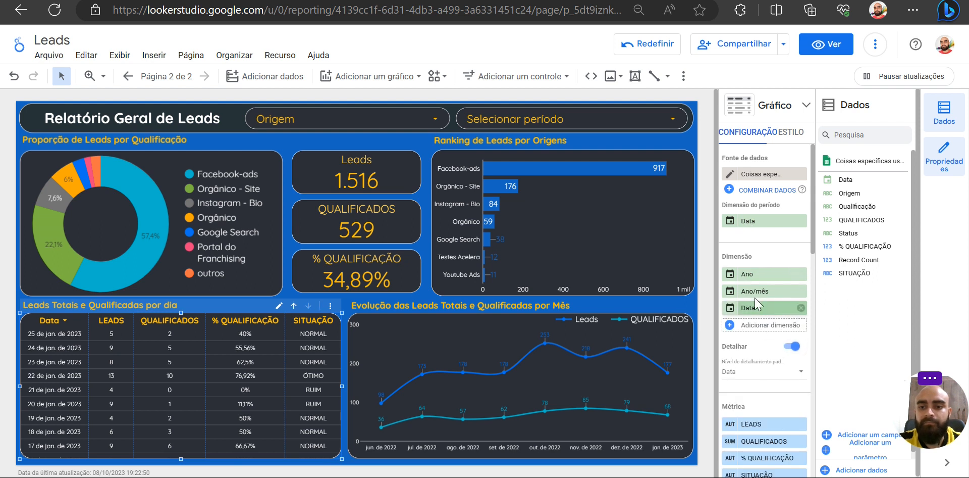
pyautogui.click(801, 274)
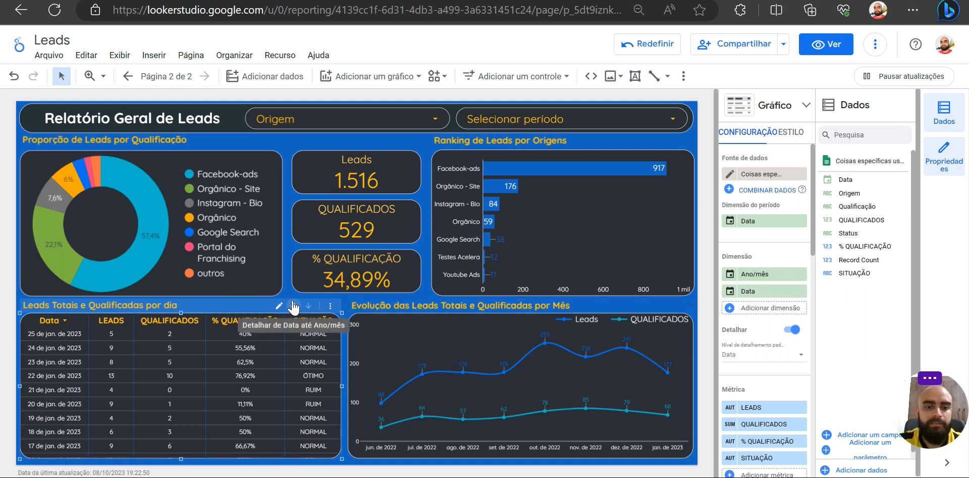
# - Place Data above Ano/mês in the table's drill-down order and test switching between the two levels
pyautogui.moveTo(749, 293); pyautogui.dragTo(751, 274)
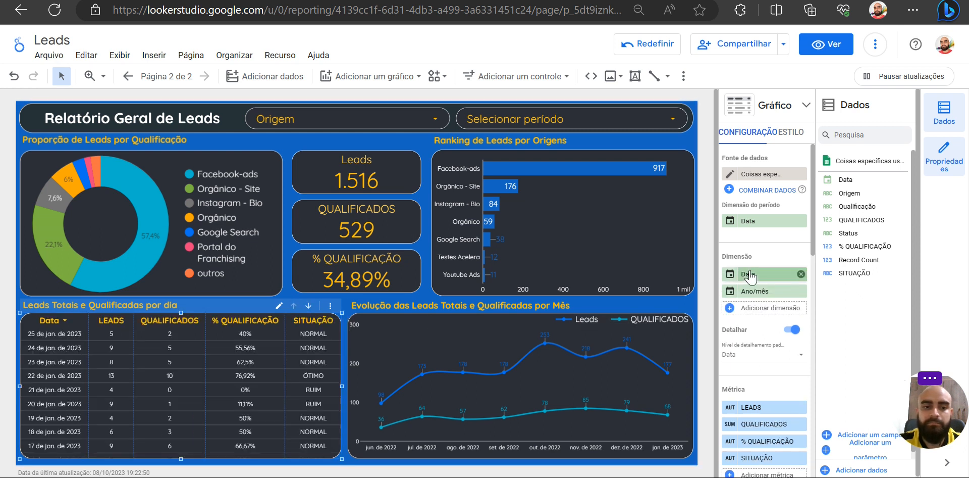
pyautogui.click(309, 306)
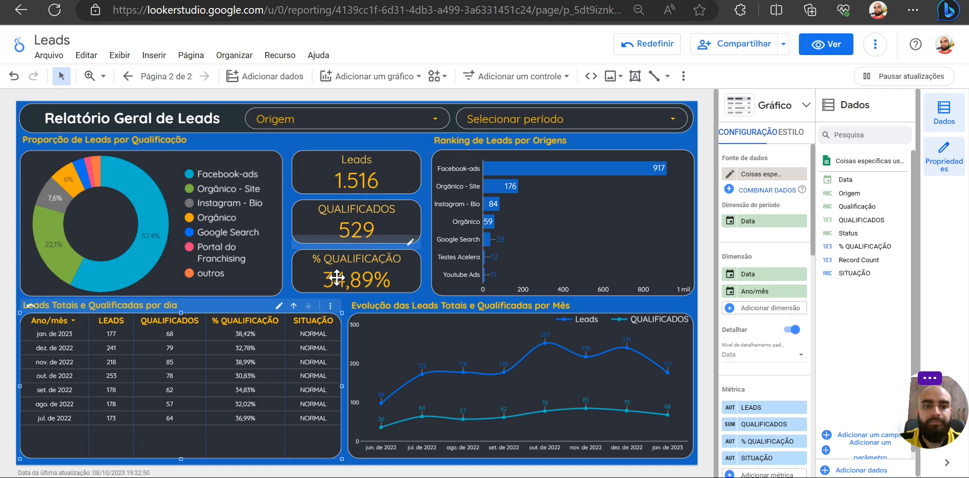
pyautogui.click(294, 306)
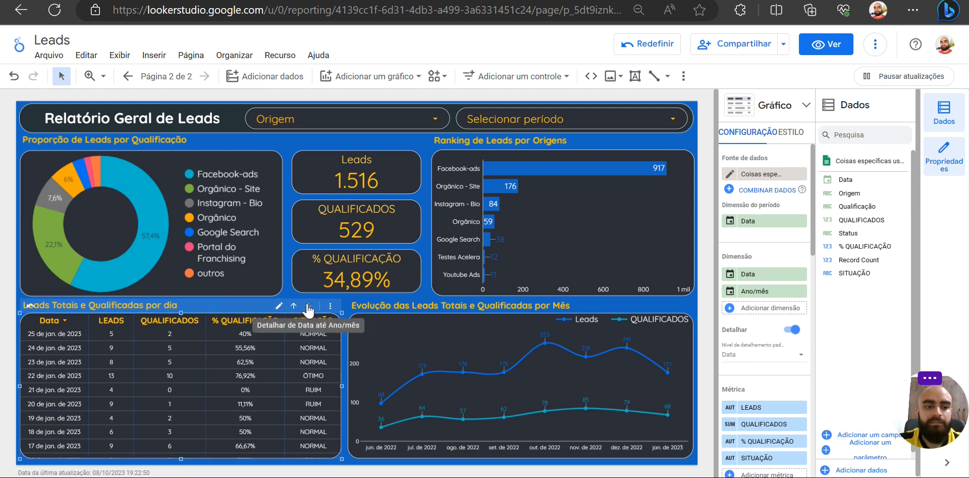
pyautogui.click(308, 307)
# - Test filtering the report by jan. de 2023 from the table and drilling up to the Data level
pyautogui.click(61, 337)
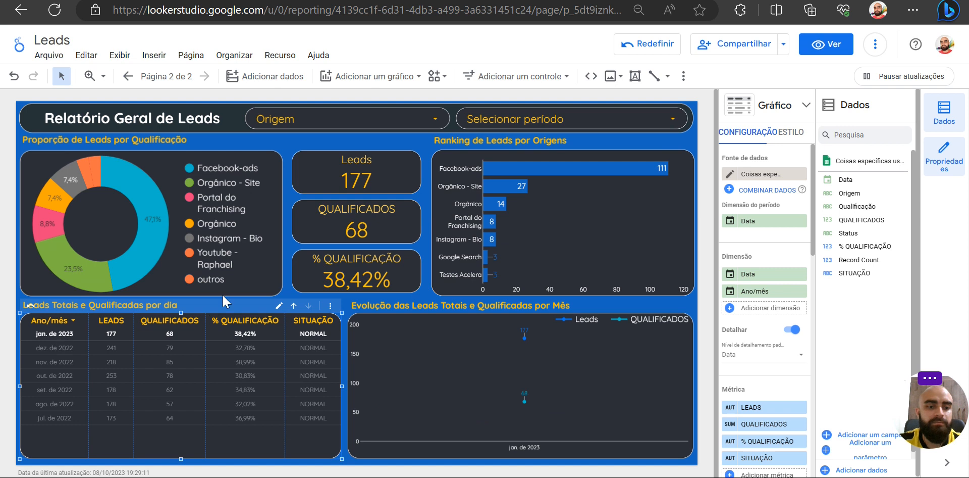
pyautogui.click(293, 306)
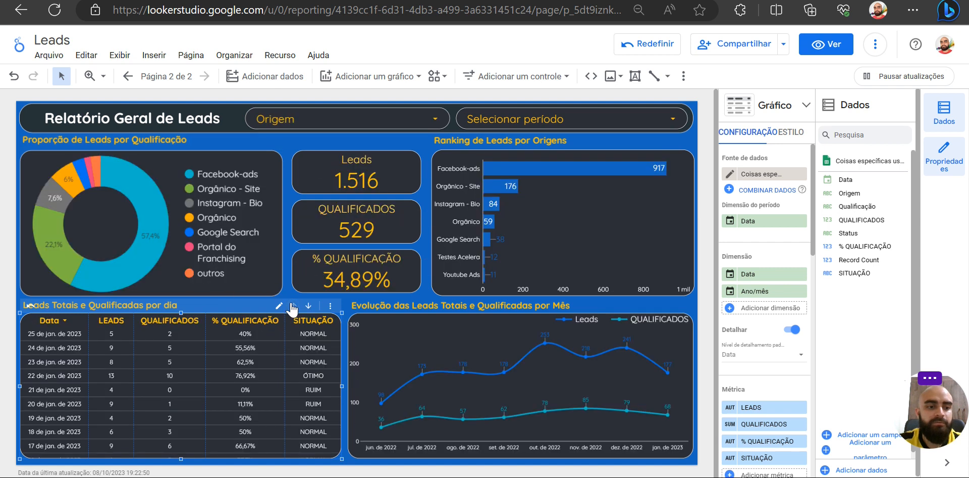
pyautogui.scroll(-6, 101, 396)
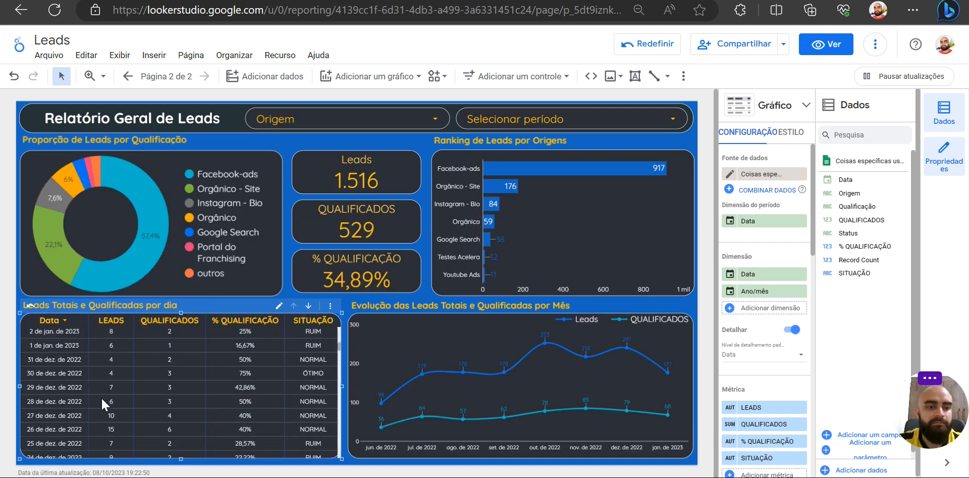
pyautogui.click(308, 305)
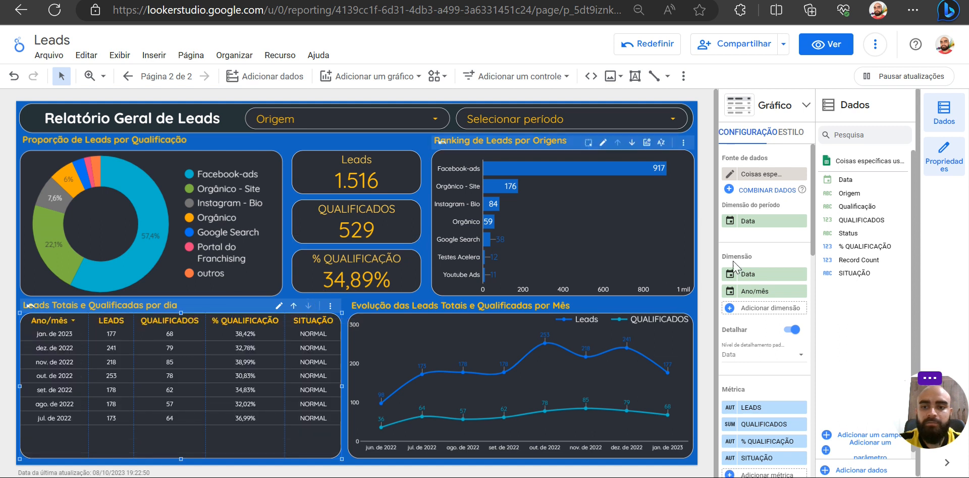
pyautogui.click(65, 343)
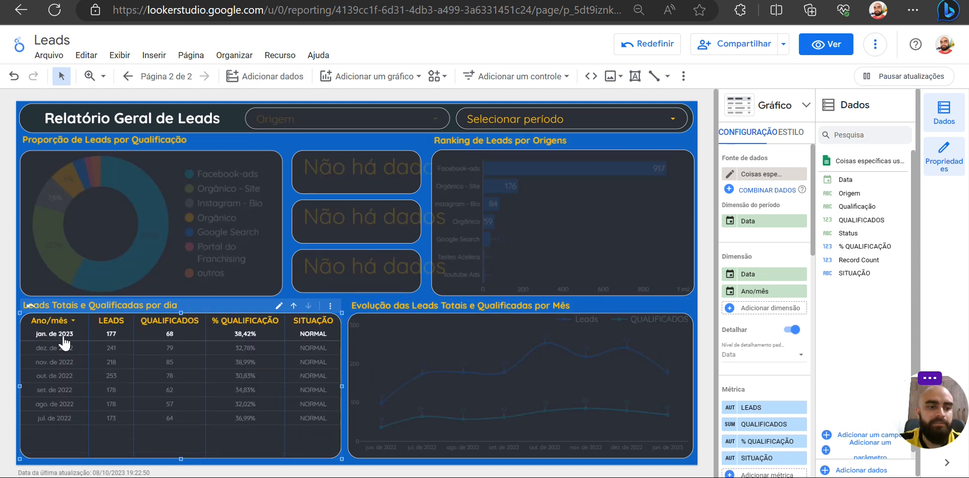
pyautogui.click(293, 306)
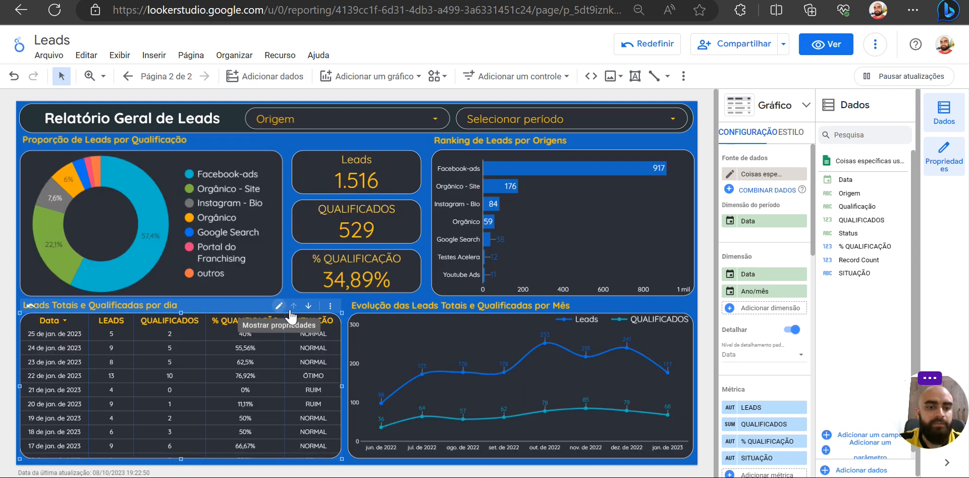
# - Place Ano/mês above Data in the table's drill-down order, and test drilling from jan. de 2023 into its days
pyautogui.moveTo(785, 291); pyautogui.dragTo(778, 279)
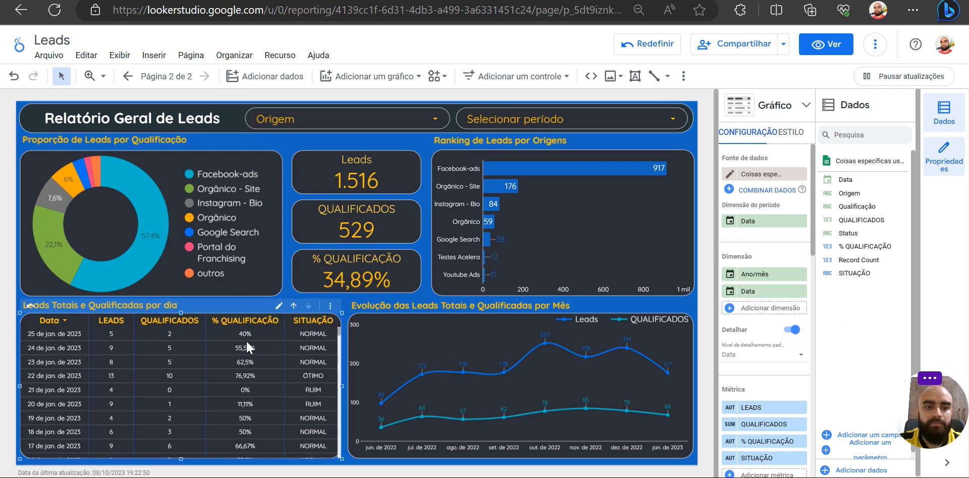
pyautogui.click(294, 306)
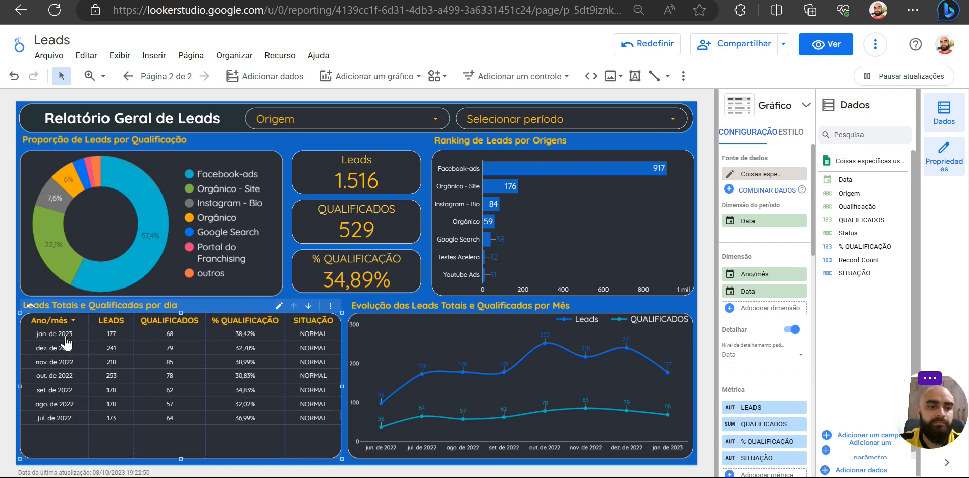
pyautogui.click(66, 337)
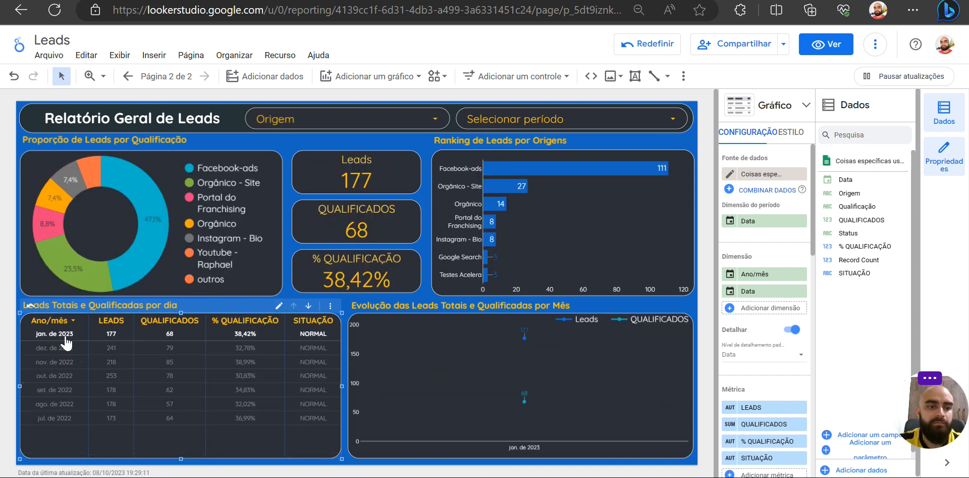
pyautogui.click(313, 307)
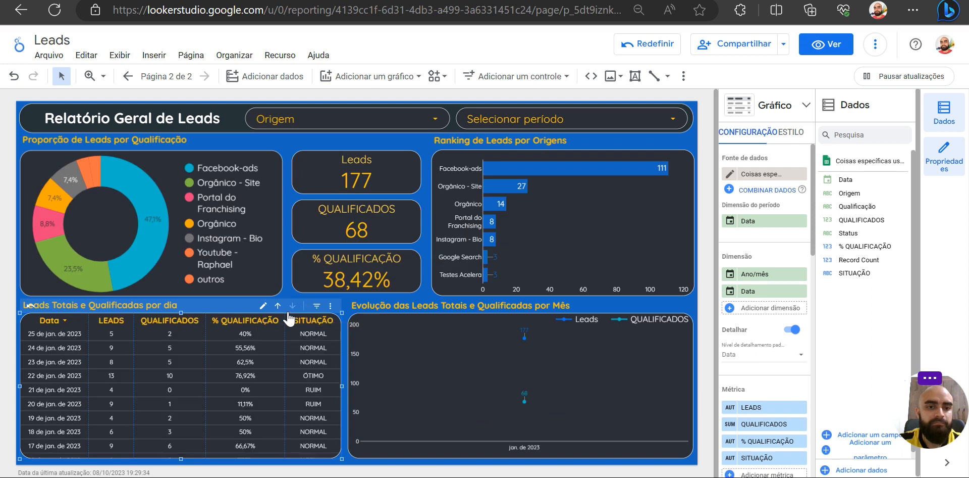
# - Examine the daily rows listed for jan. de 2023 in the drilled-down table
pyautogui.scroll(-3, 126, 384)
pyautogui.scroll(3, 126, 383)
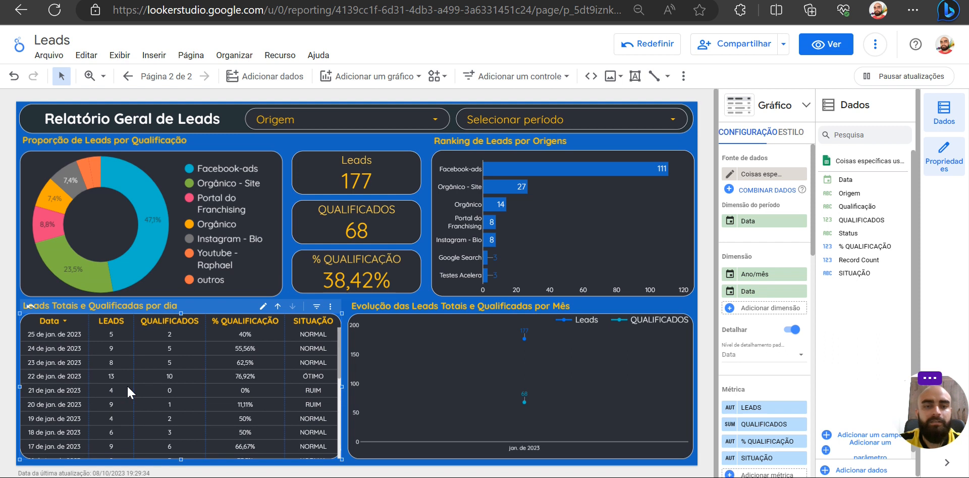
pyautogui.scroll(-5, 128, 386)
pyautogui.scroll(5, 127, 386)
pyautogui.scroll(-5, 128, 386)
pyautogui.scroll(5, 128, 387)
pyautogui.scroll(-5, 127, 387)
pyautogui.scroll(5, 127, 387)
pyautogui.scroll(-3, 128, 387)
pyautogui.scroll(3, 126, 384)
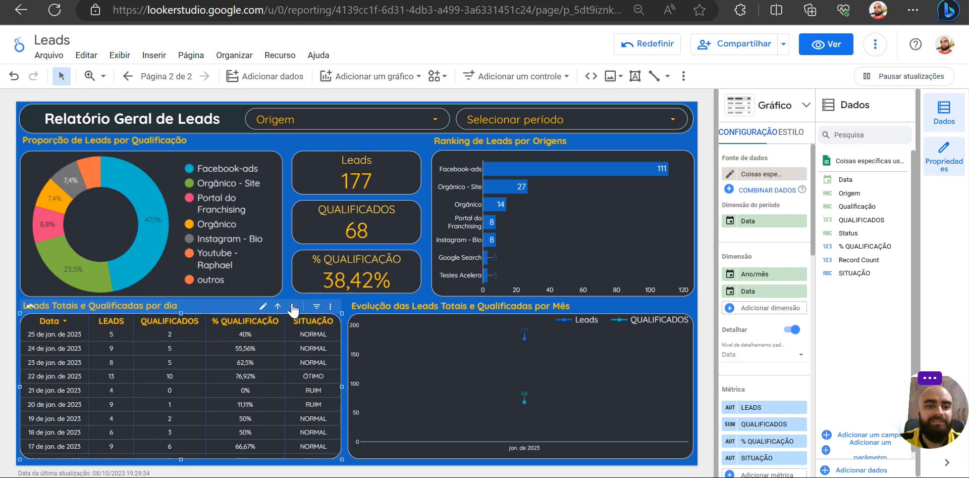
# - Drill the table back up to Ano/mês and clear the jan. de 2023 filter
pyautogui.click(278, 307)
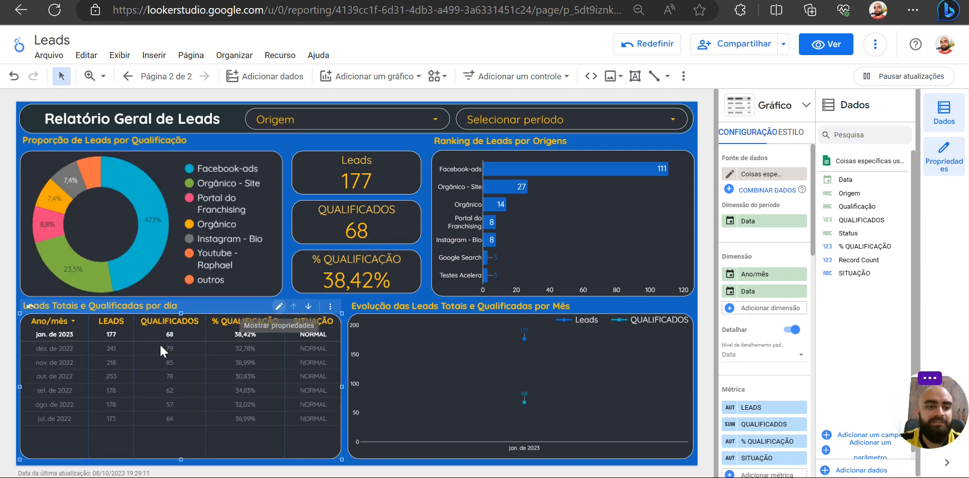
pyautogui.click(57, 338)
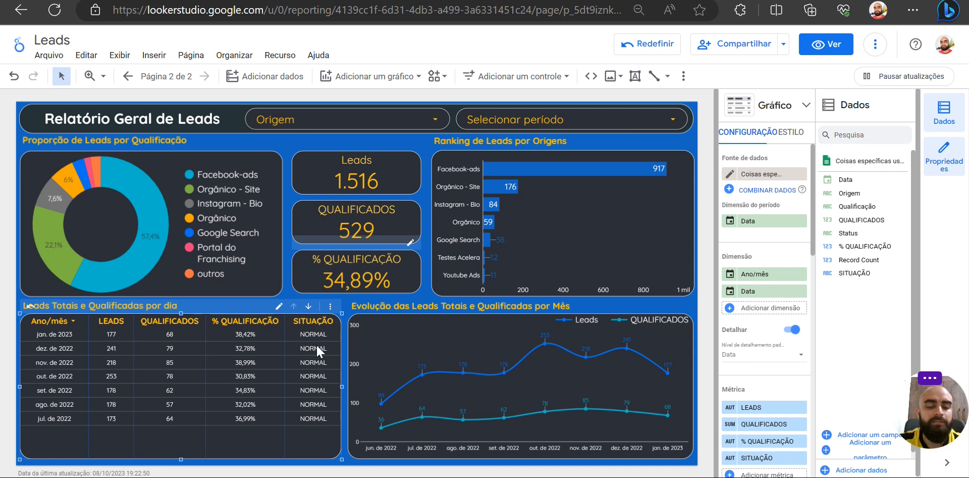
pyautogui.click(343, 375)
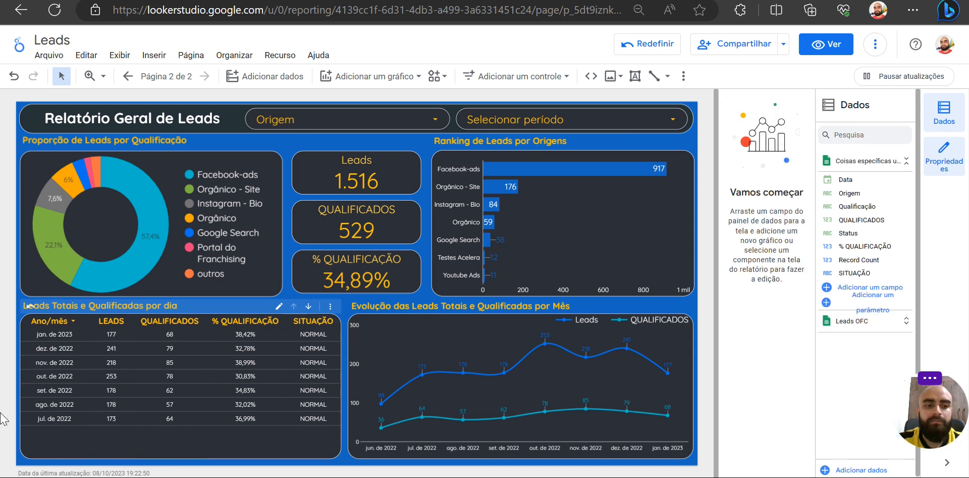
# - Add Data as the table's third drill-down dimension with data type Dia da semana, and drill down to that level
pyautogui.click(89, 377)
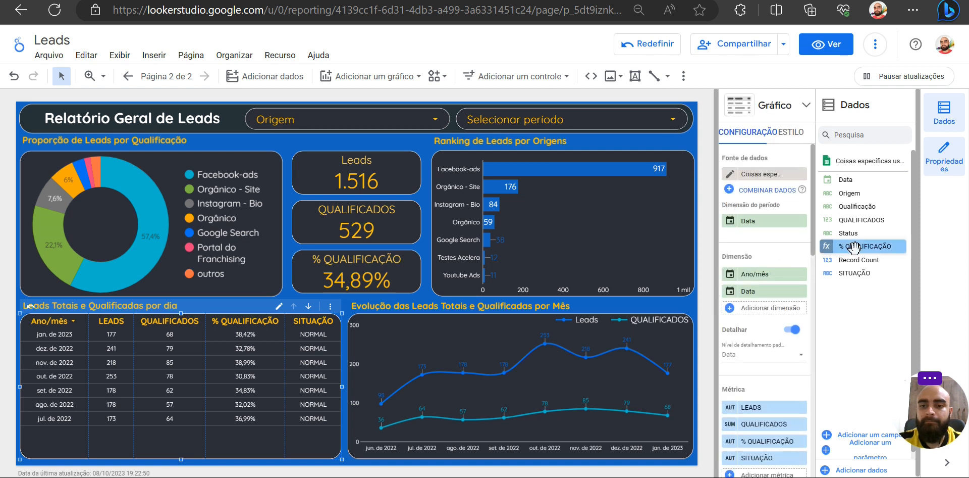
pyautogui.moveTo(858, 184); pyautogui.dragTo(747, 309)
pyautogui.click(729, 309)
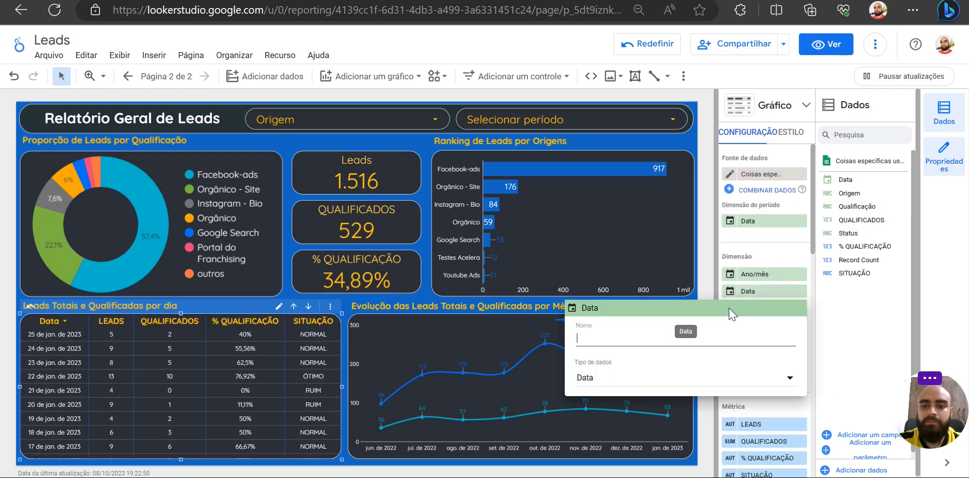
pyautogui.click(630, 382)
pyautogui.moveTo(657, 379)
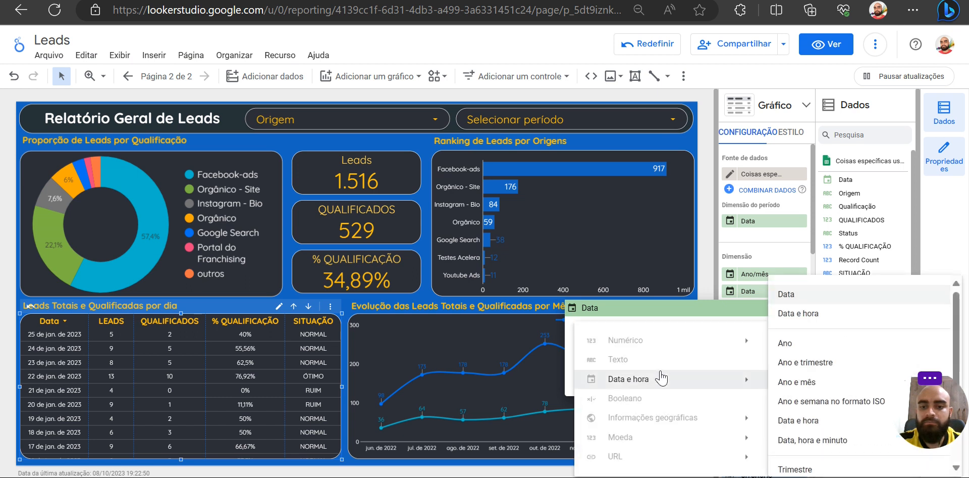
pyautogui.scroll(-1, 844, 448)
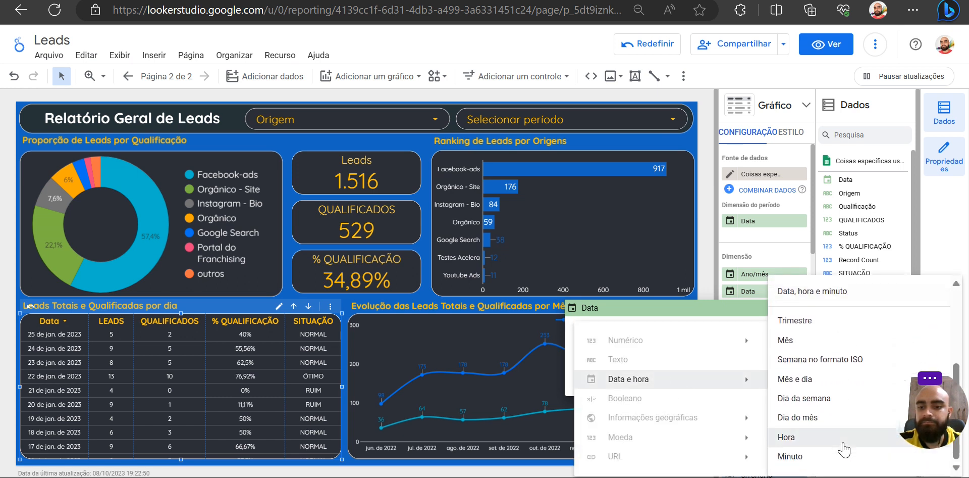
pyautogui.scroll(1, 825, 348)
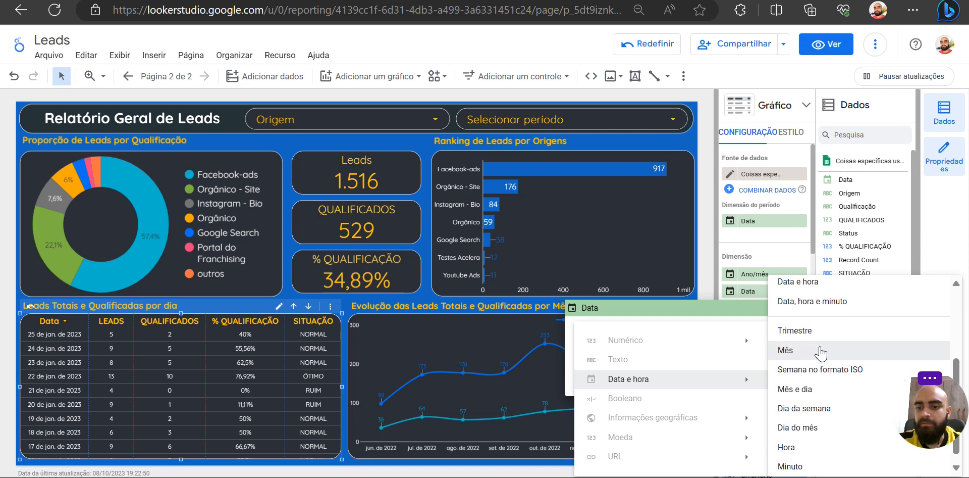
pyautogui.scroll(4, 813, 429)
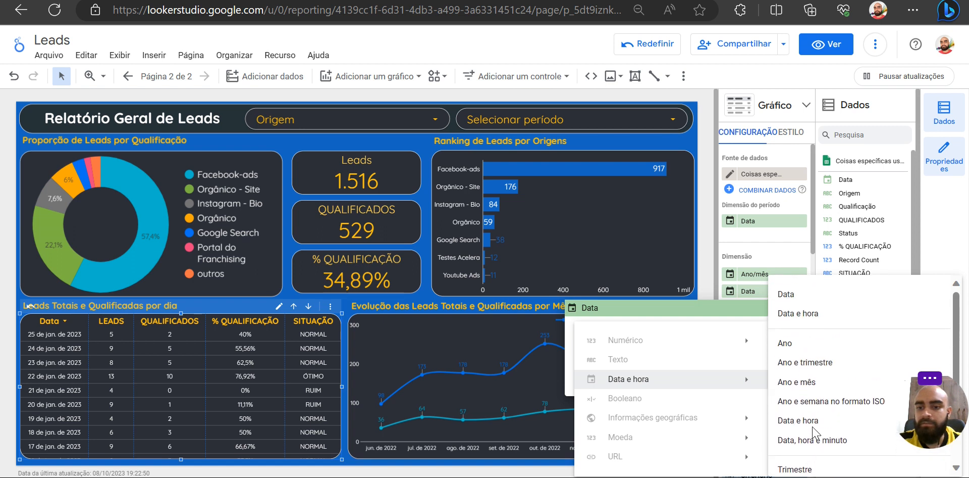
pyautogui.scroll(-4, 814, 433)
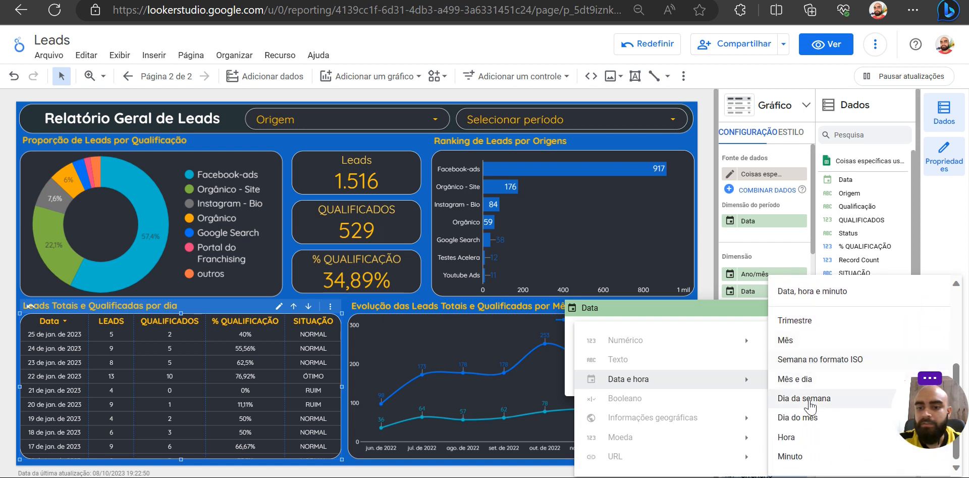
pyautogui.click(809, 404)
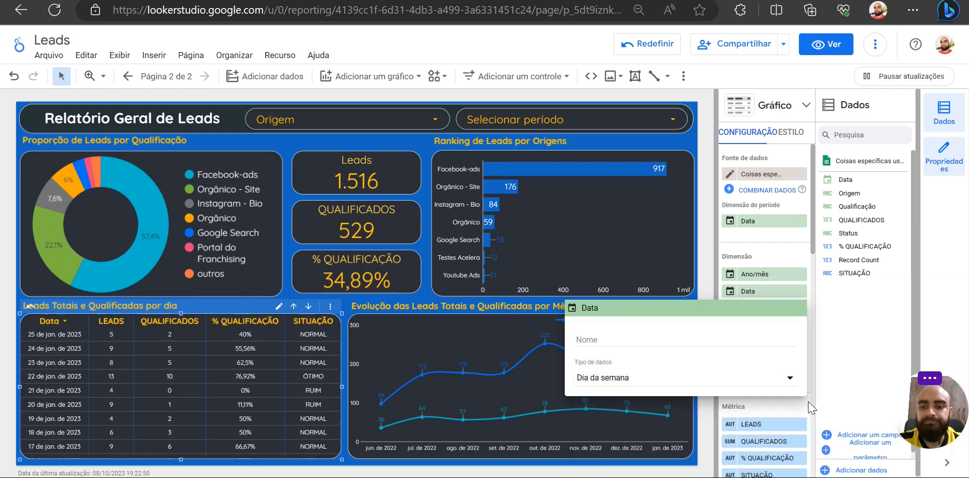
pyautogui.click(712, 281)
pyautogui.click(309, 306)
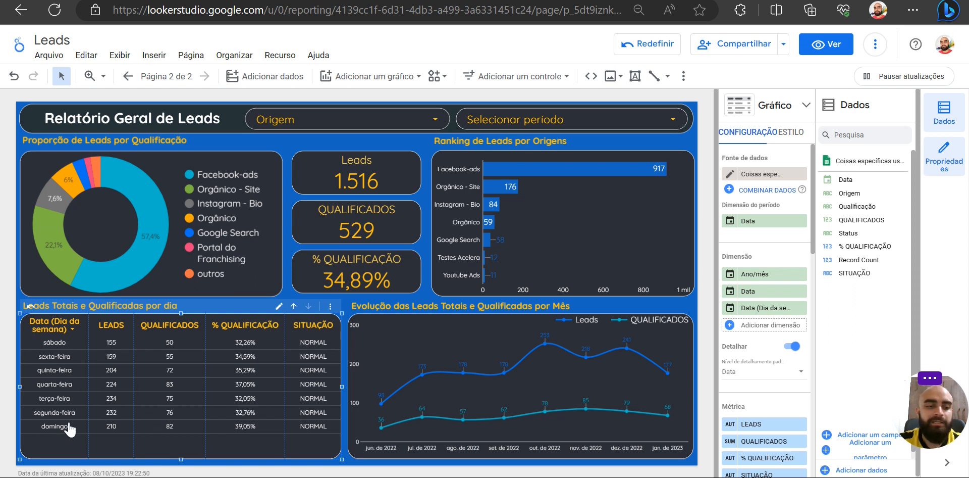
# - Sort the weekday rows of the table in descending order, first by LEADS and finally by QUALIFICADOS
pyautogui.click(112, 325)
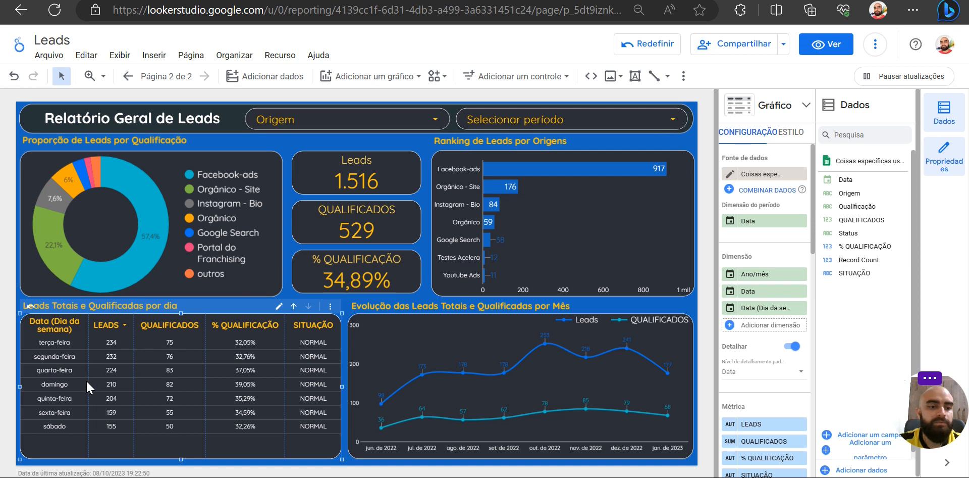
pyautogui.click(172, 326)
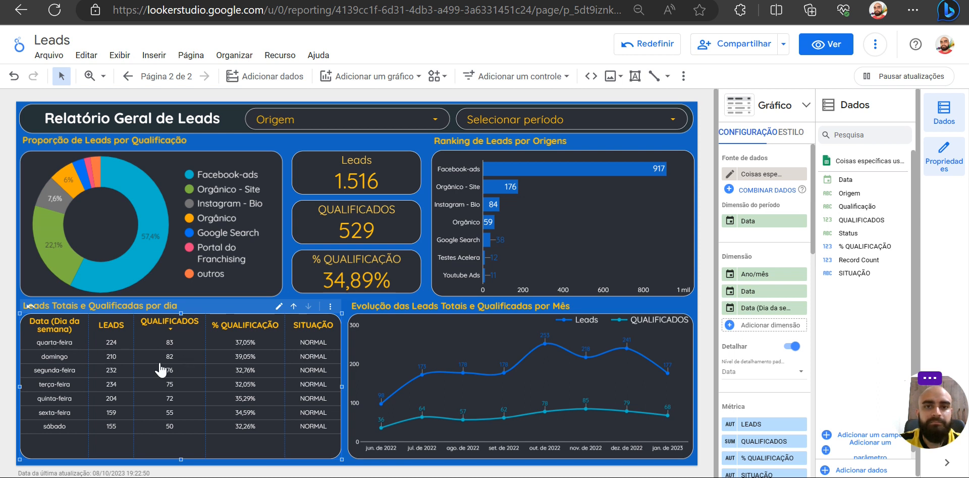
# - Sort the weekday rows by % QUALIFICAÇÃO and finally by weekday, and drill the table back up to Ano/mês
pyautogui.click(252, 332)
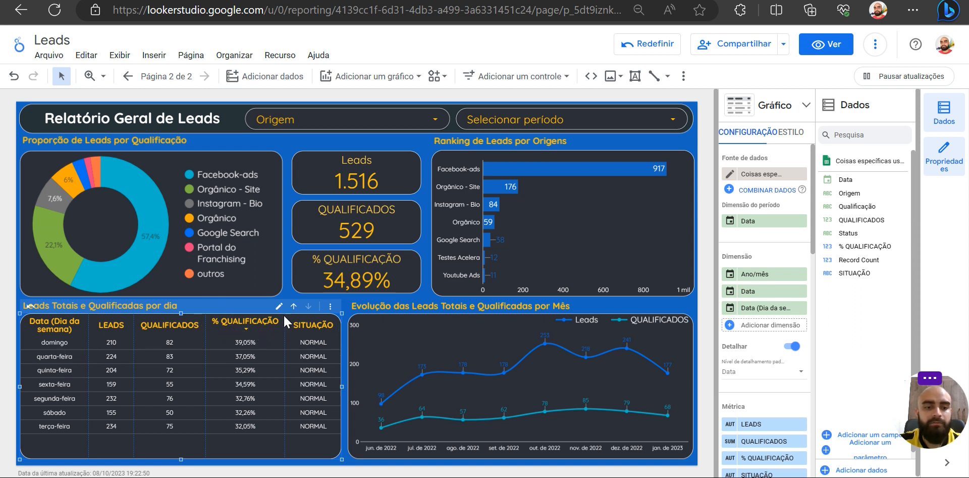
pyautogui.click(63, 329)
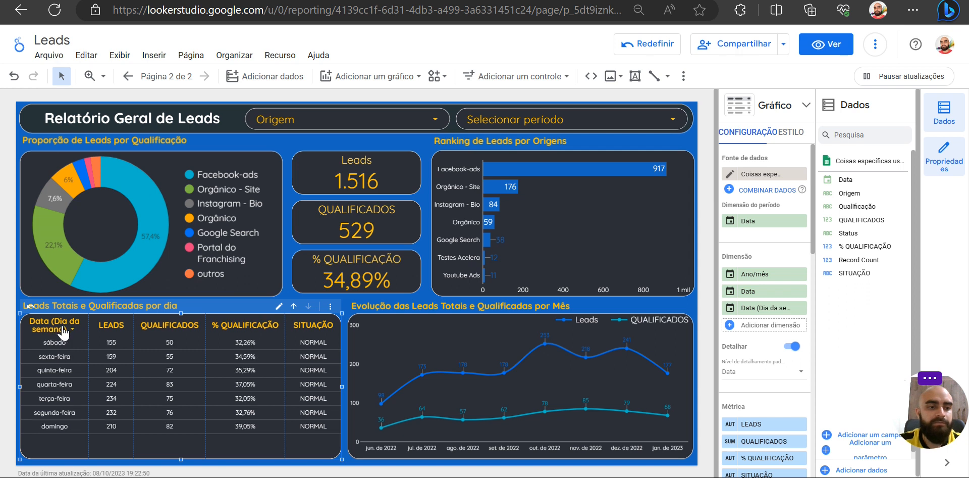
pyautogui.click(293, 306)
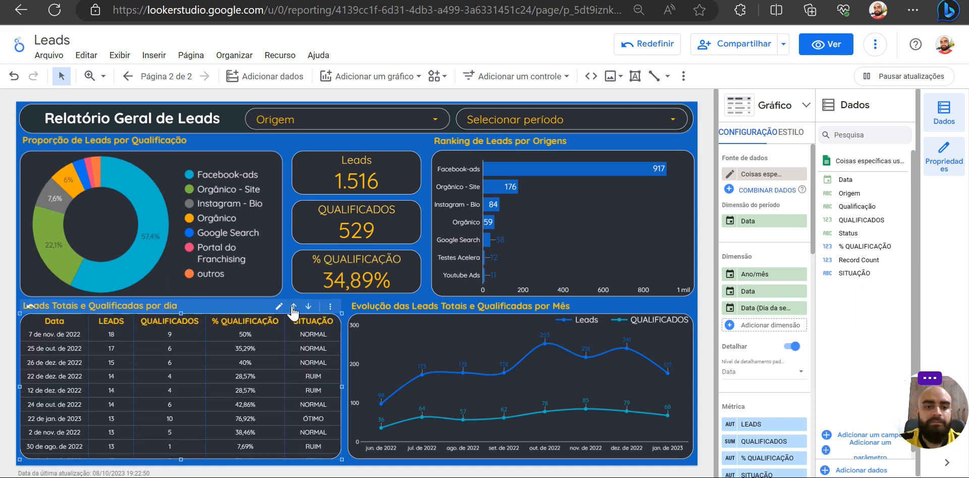
pyautogui.click(294, 307)
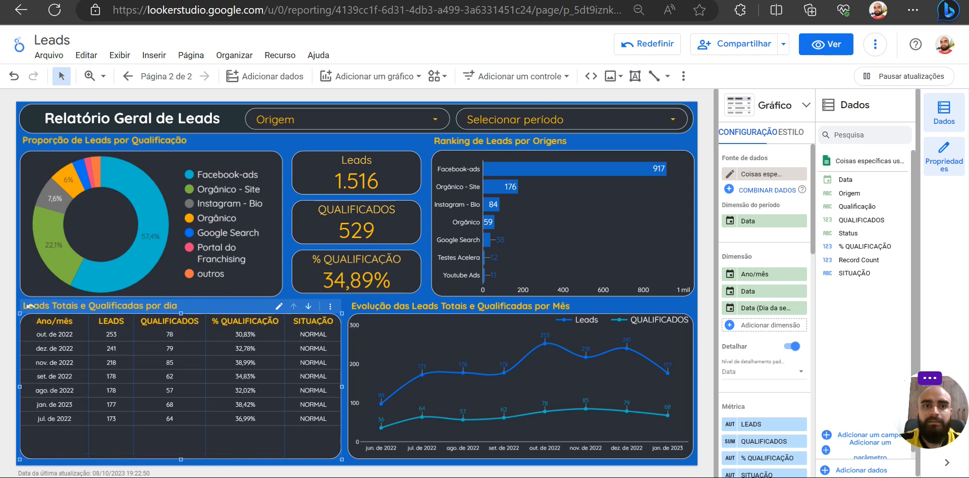
# - Switch to the Google Sheets source, review the Origem, Qualificação, Status and Data columns, and return to the Looker Studio report
pyautogui.hotkey('ctrl', 'Tab')
pyautogui.click(130, 175)
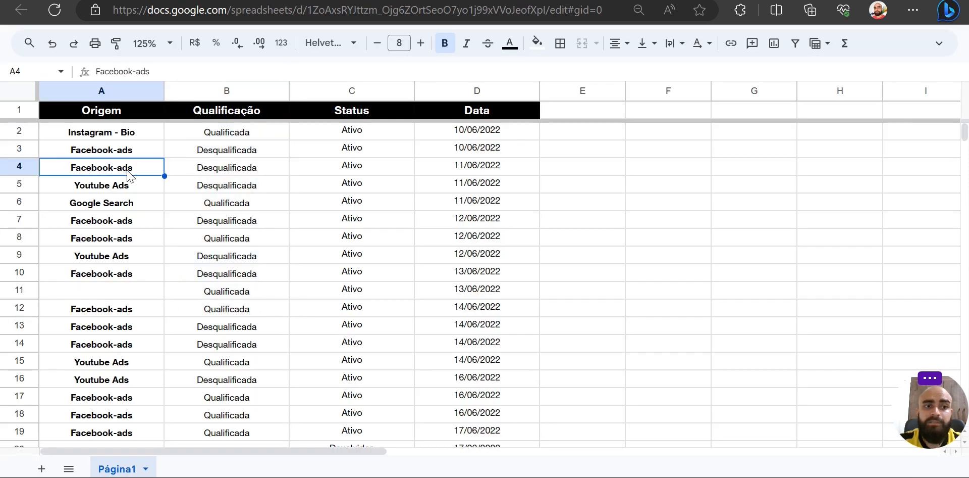
pyautogui.moveTo(106, 90); pyautogui.dragTo(477, 91)
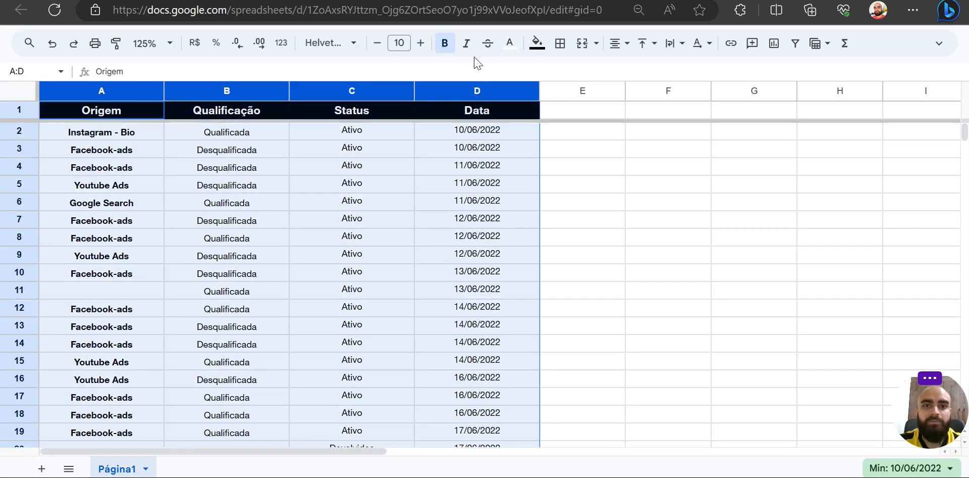
pyautogui.hotkey('ctrl', 'shift', 'Tab')
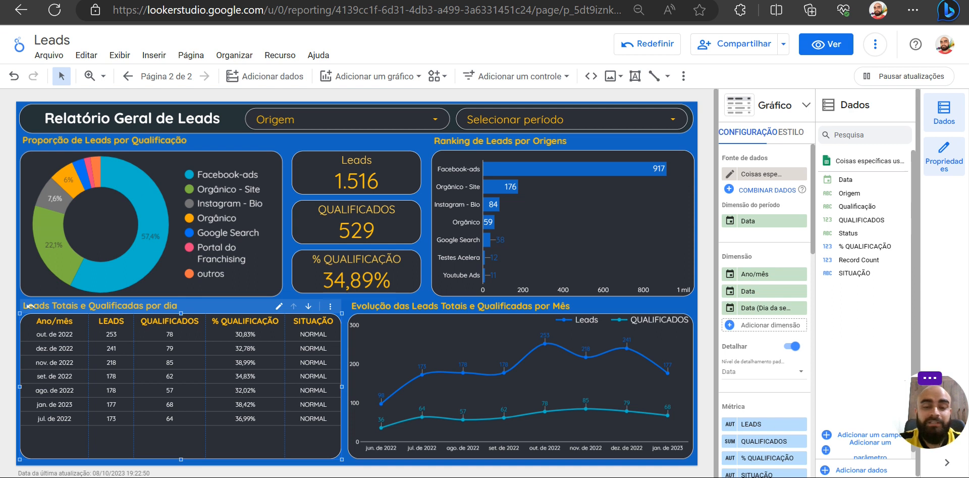
pyautogui.click(344, 352)
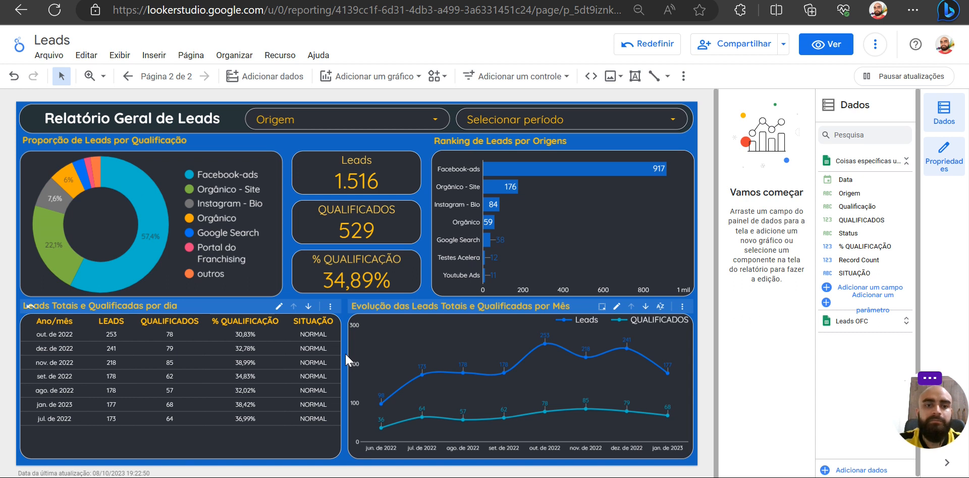
pyautogui.click(353, 1)
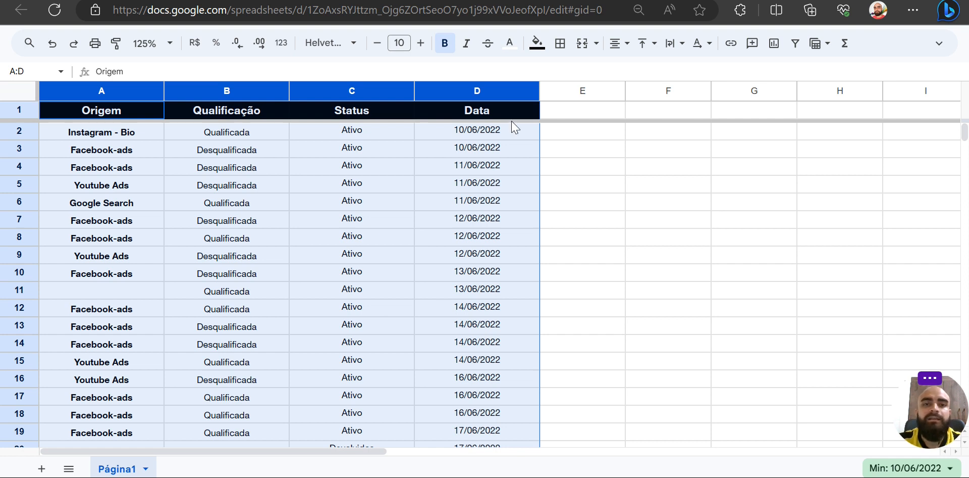
pyautogui.click(404, 0)
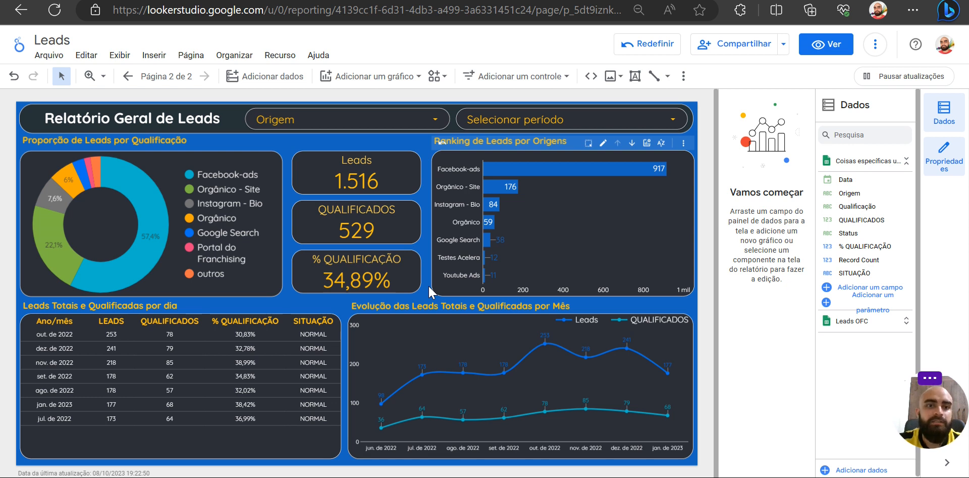
# - Filter the report to only Facebook-ads with the Origem control
pyautogui.click(371, 121)
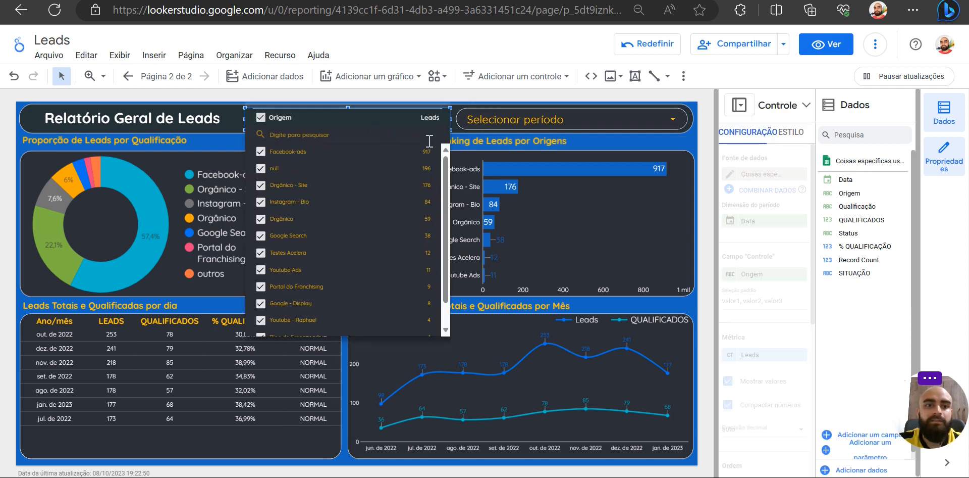
pyautogui.click(411, 151)
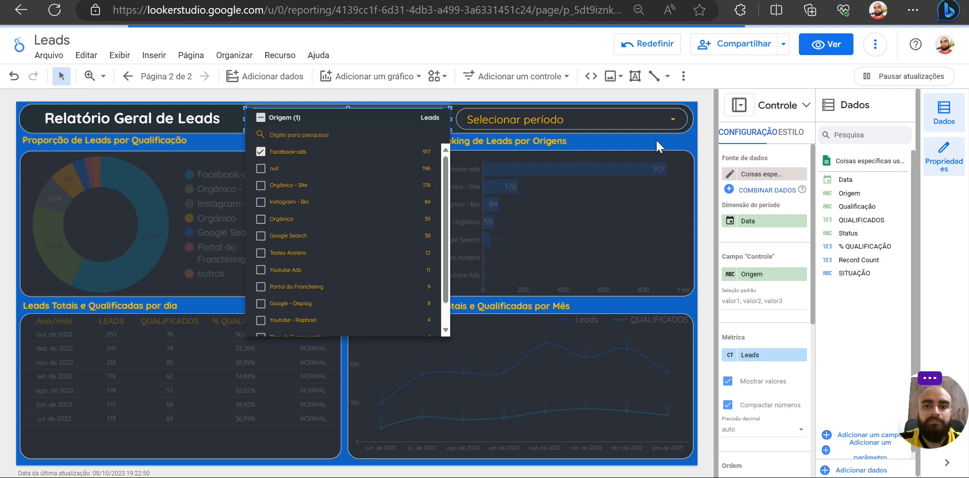
pyautogui.click(701, 143)
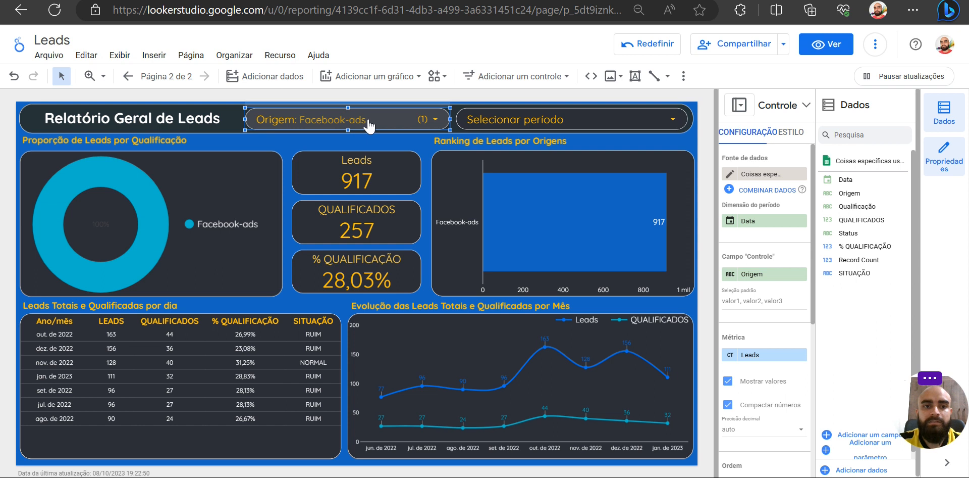
# - Switch to Google Sheets, examine the Facebook-ads record in row 3 from Origem to Data, and return to the Looker Studio report
pyautogui.click(217, 1)
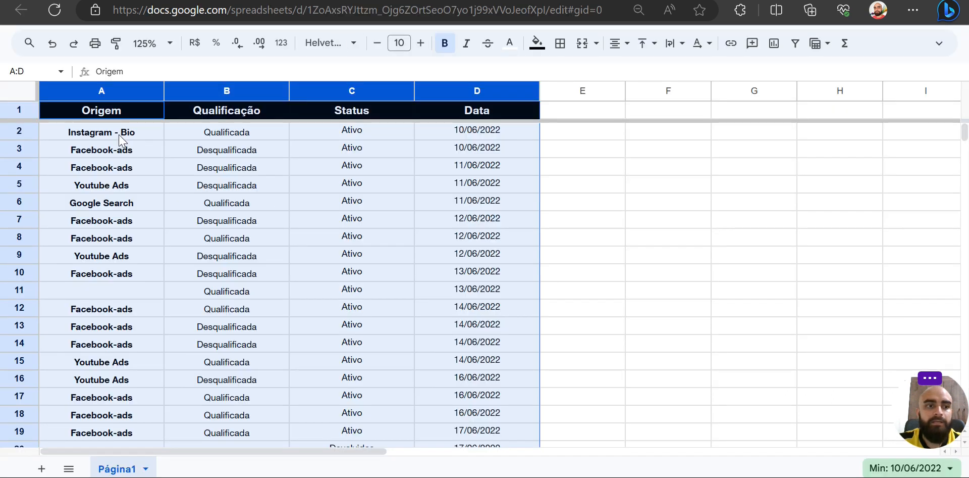
pyautogui.moveTo(121, 151); pyautogui.dragTo(475, 156)
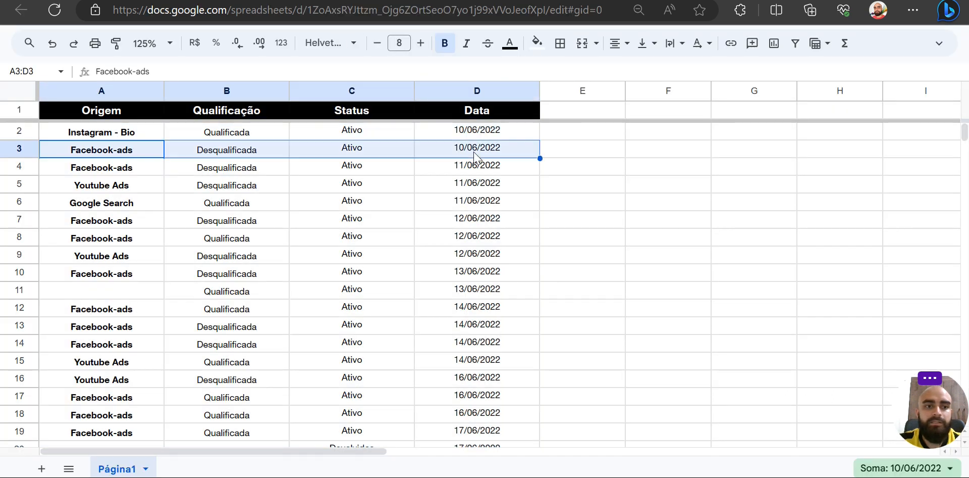
pyautogui.click(172, 1)
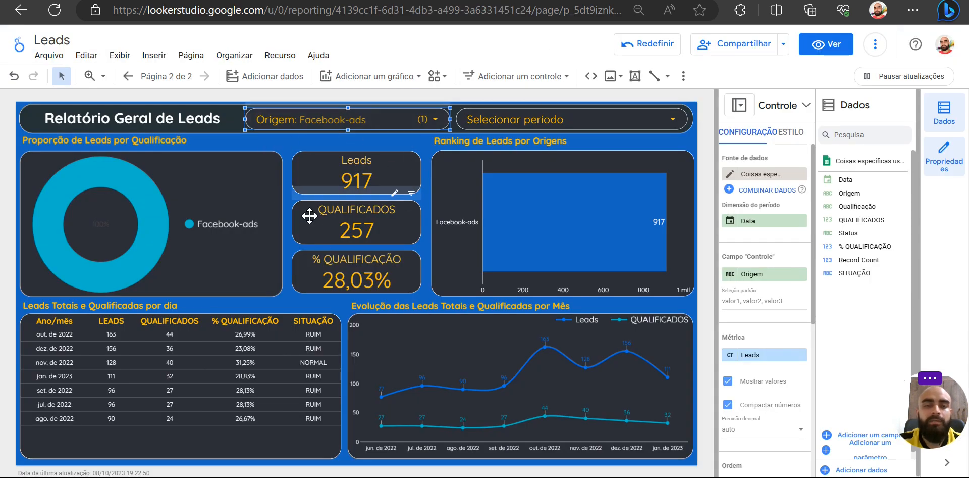
# - Filter the report to only Orgânico - Site with the Origem control, and reset the control to all origins
pyautogui.click(367, 120)
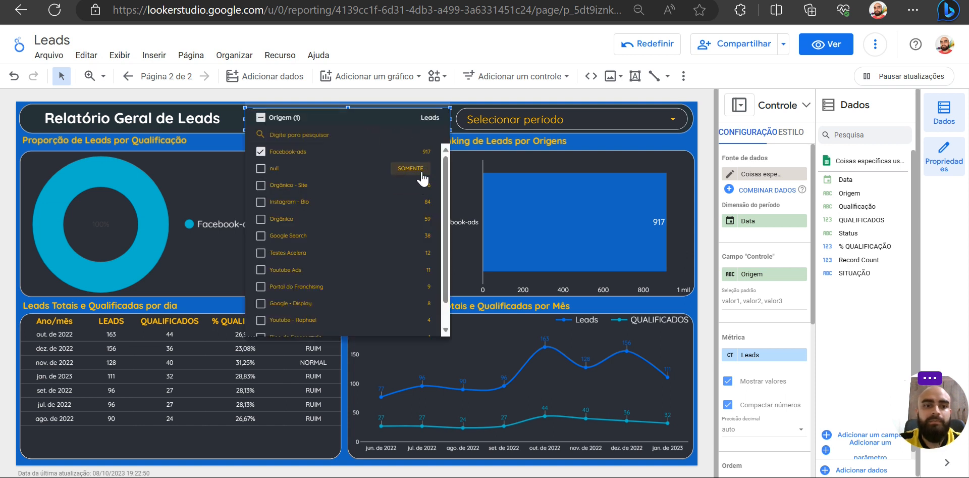
pyautogui.click(420, 185)
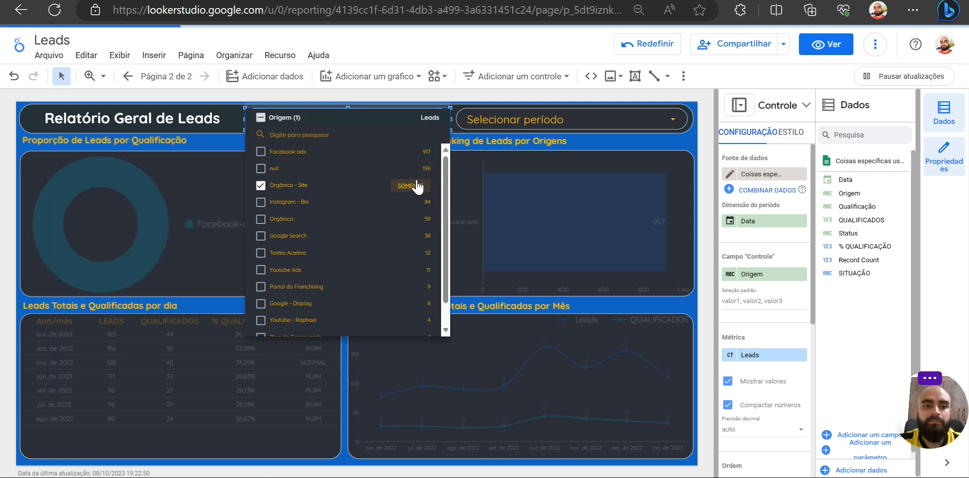
pyautogui.click(455, 119)
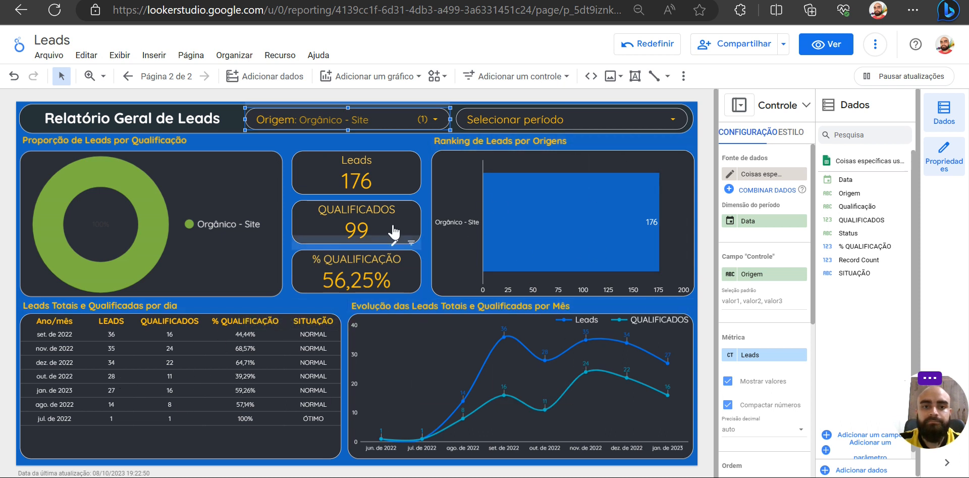
pyautogui.click(410, 125)
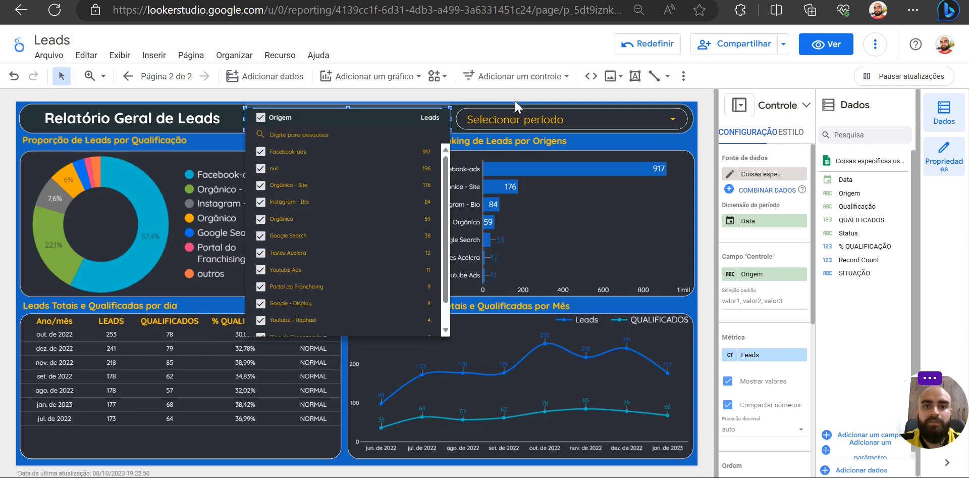
pyautogui.click(513, 123)
# - Set the report's date range to 1 January 2023 through 31 January 2023, and drill the leads table down to Data
pyautogui.click(513, 122)
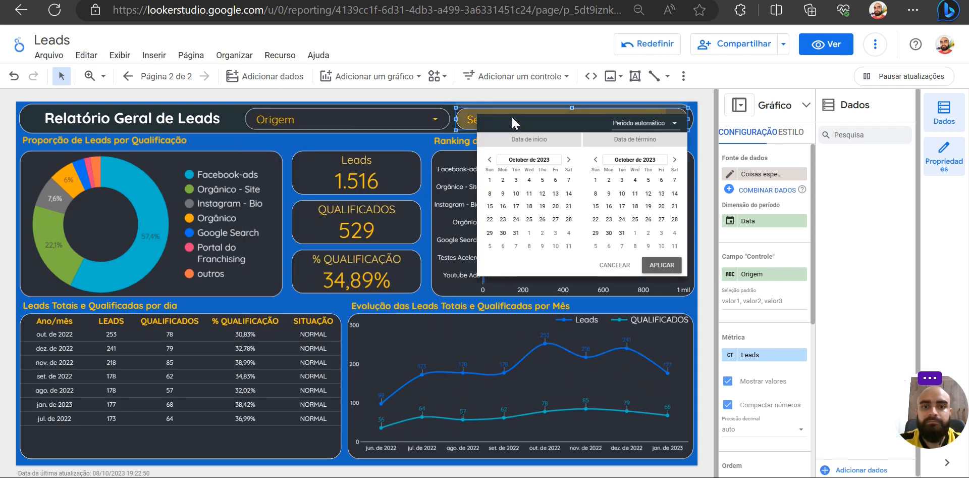
pyautogui.click(523, 160)
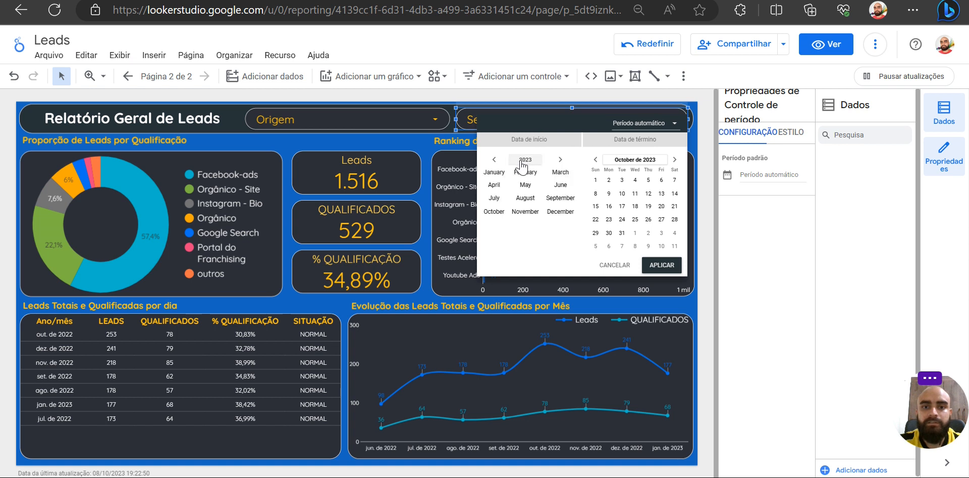
pyautogui.click(491, 177)
pyautogui.click(489, 180)
pyautogui.click(618, 161)
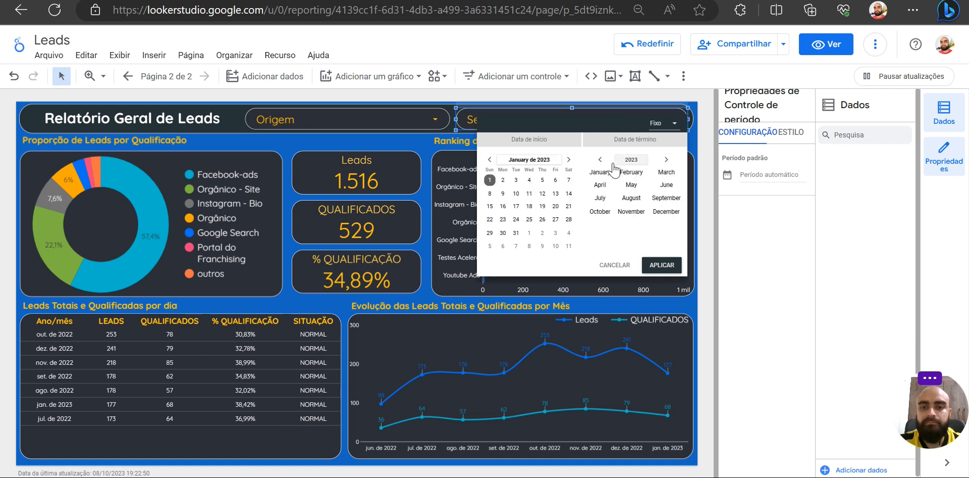
pyautogui.click(598, 178)
pyautogui.click(622, 232)
pyautogui.click(655, 265)
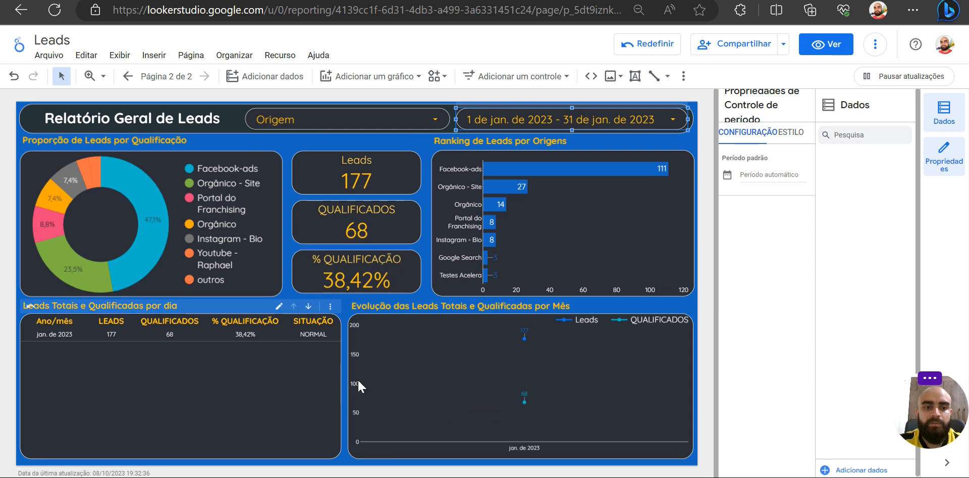
pyautogui.click(295, 318)
pyautogui.click(309, 306)
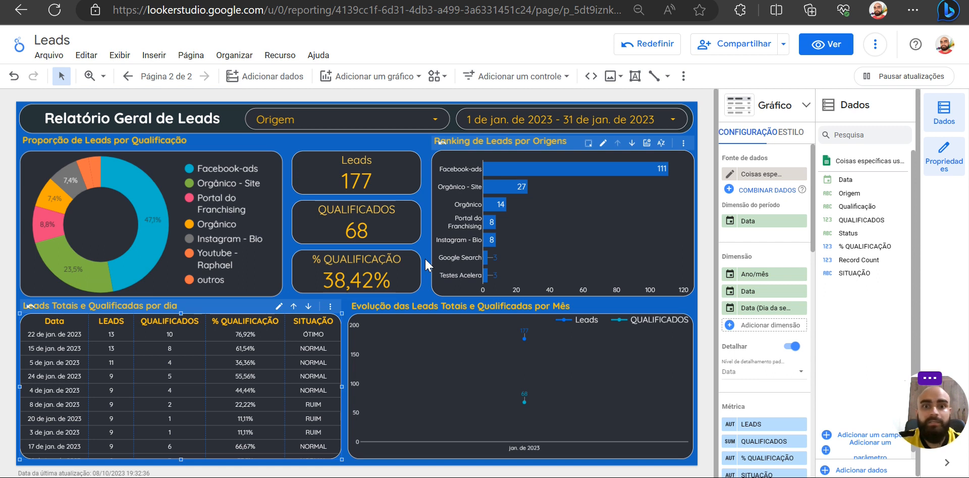
# - Look through the preset periods offered by the date range control, and close it without applying a change
pyautogui.click(642, 109)
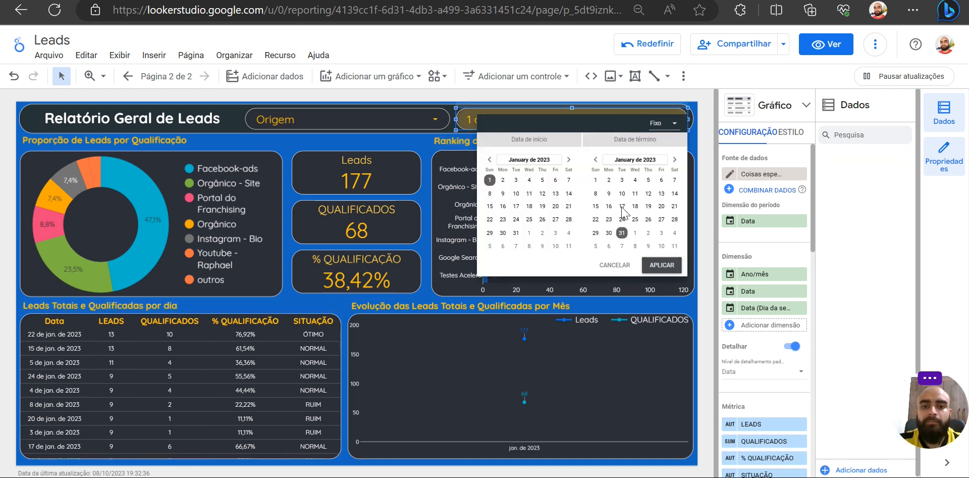
pyautogui.click(662, 123)
pyautogui.scroll(-10, 677, 233)
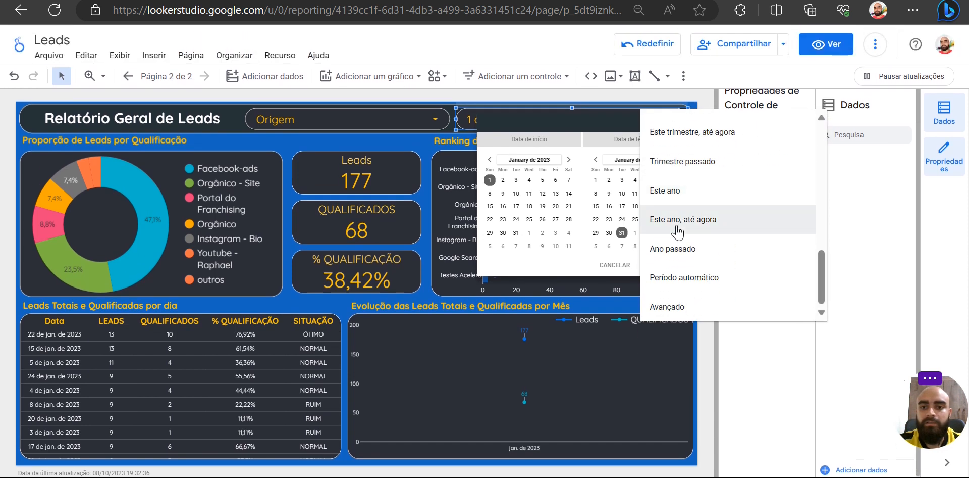
pyautogui.scroll(4, 682, 222)
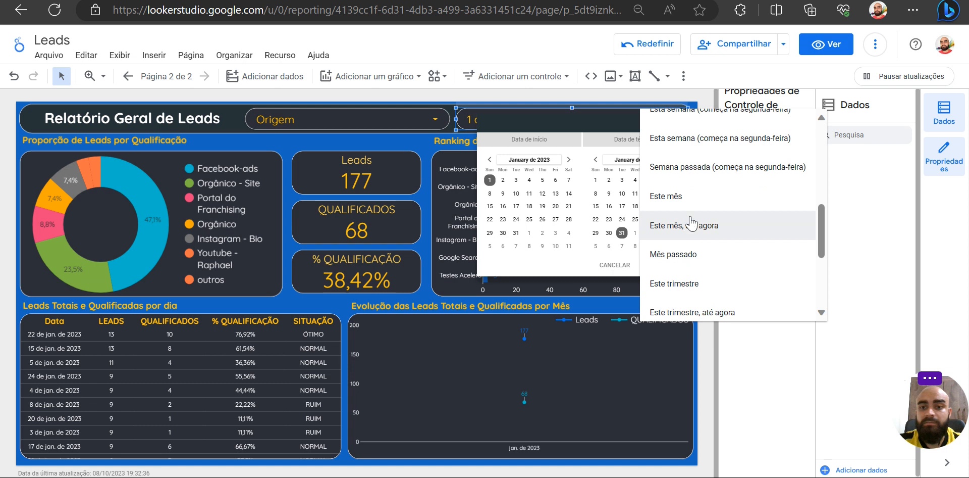
pyautogui.scroll(5, 684, 192)
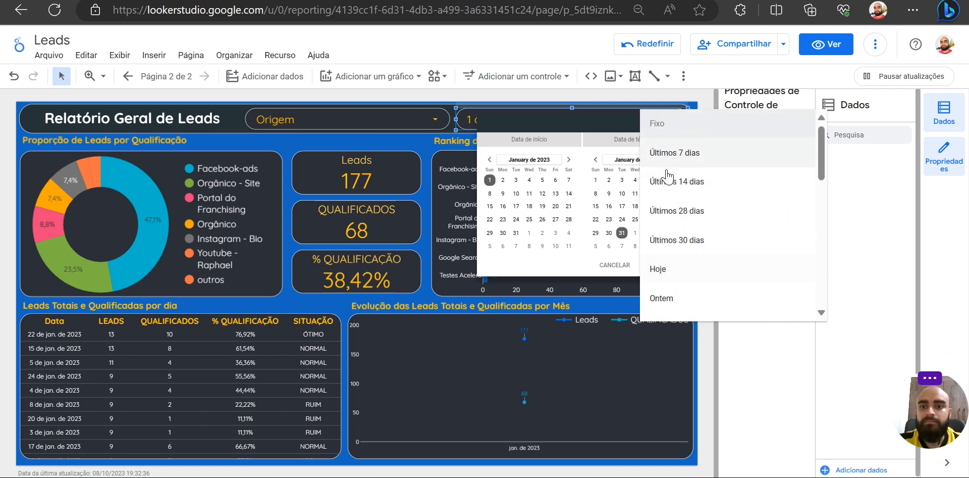
pyautogui.click(698, 103)
pyautogui.click(699, 113)
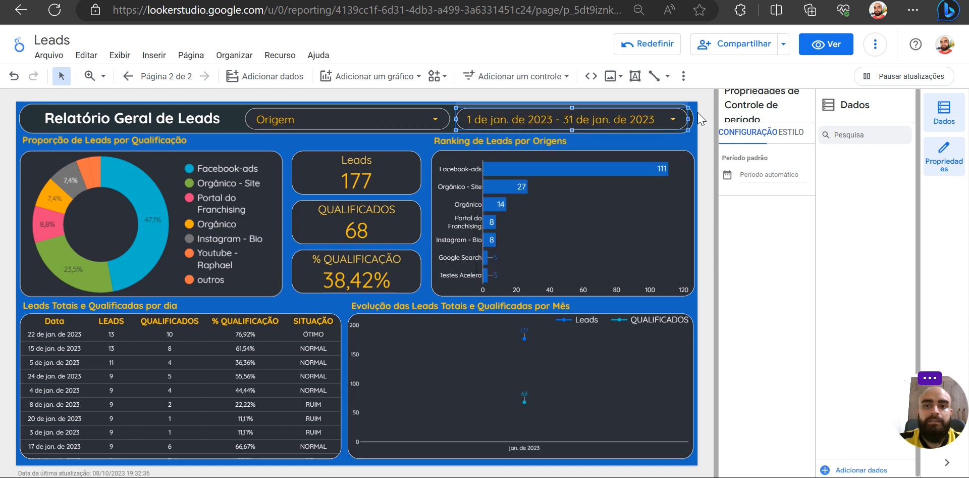
pyautogui.click(695, 140)
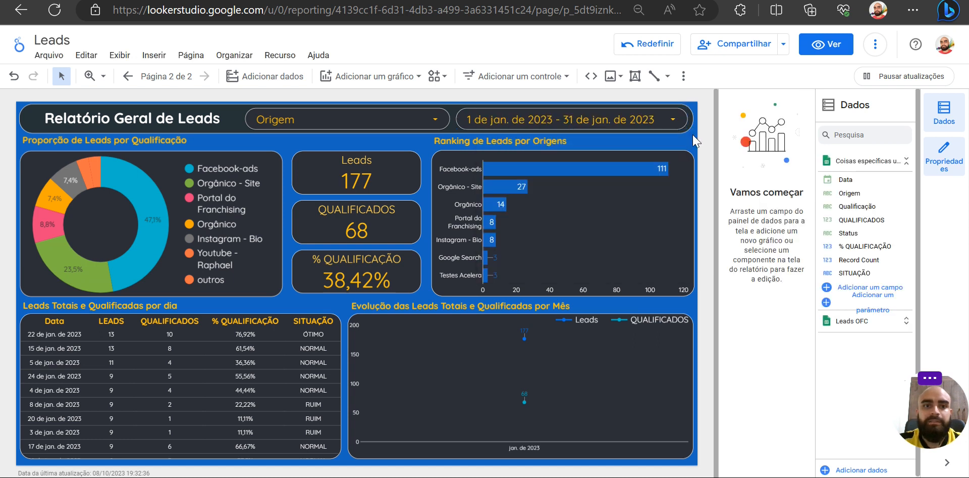